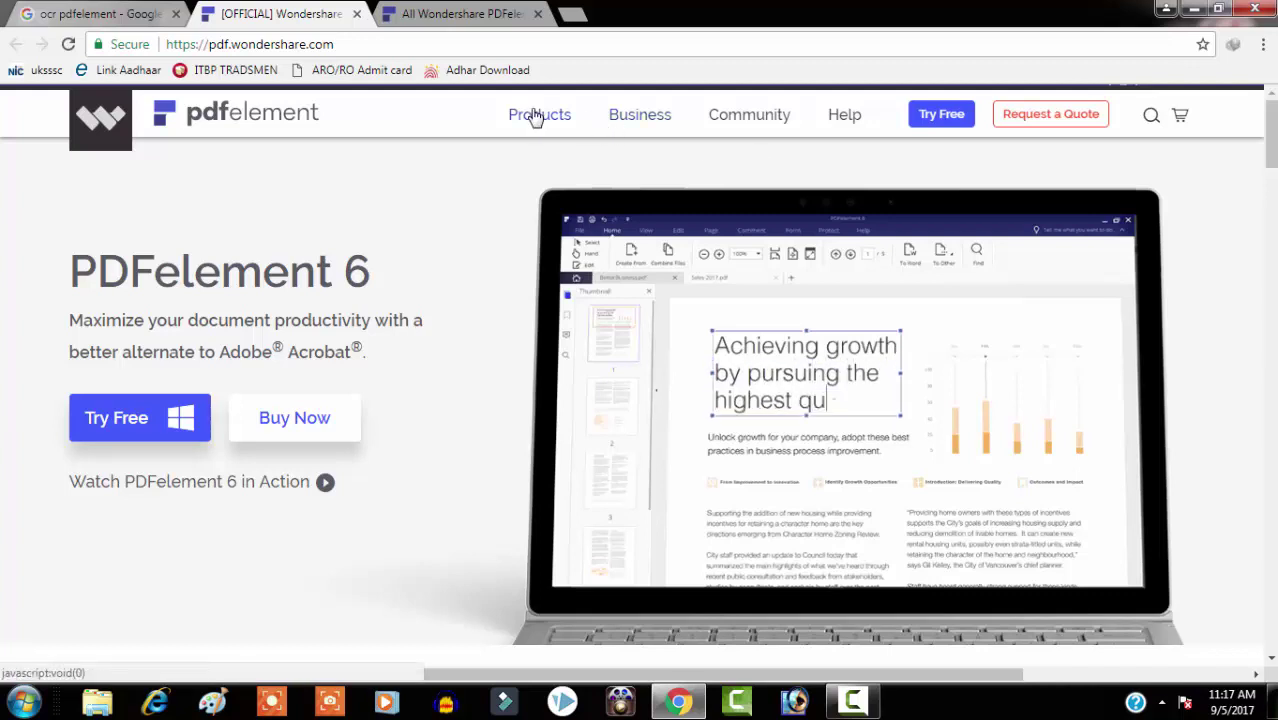
Minimize Chrome and open page2.jpg from the desktop in Windows Photo Viewer.
mouse_move(542, 118)
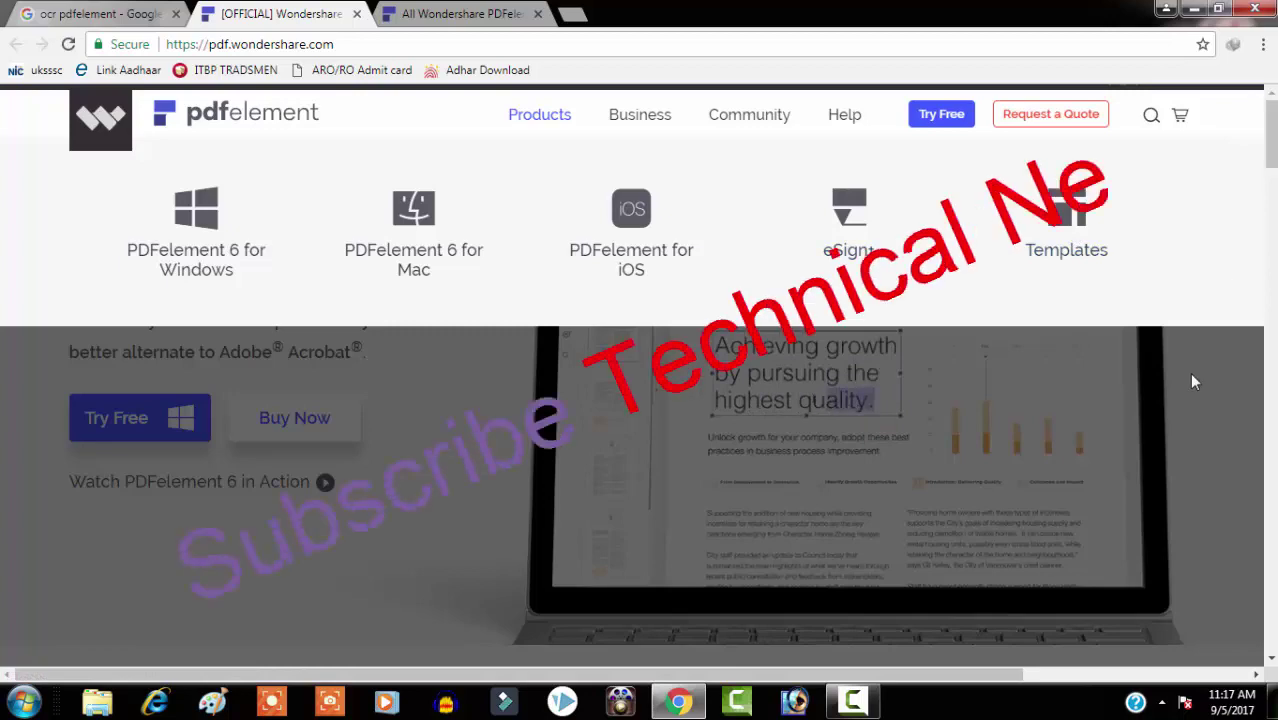
scroll(1273, 122, down, 3)
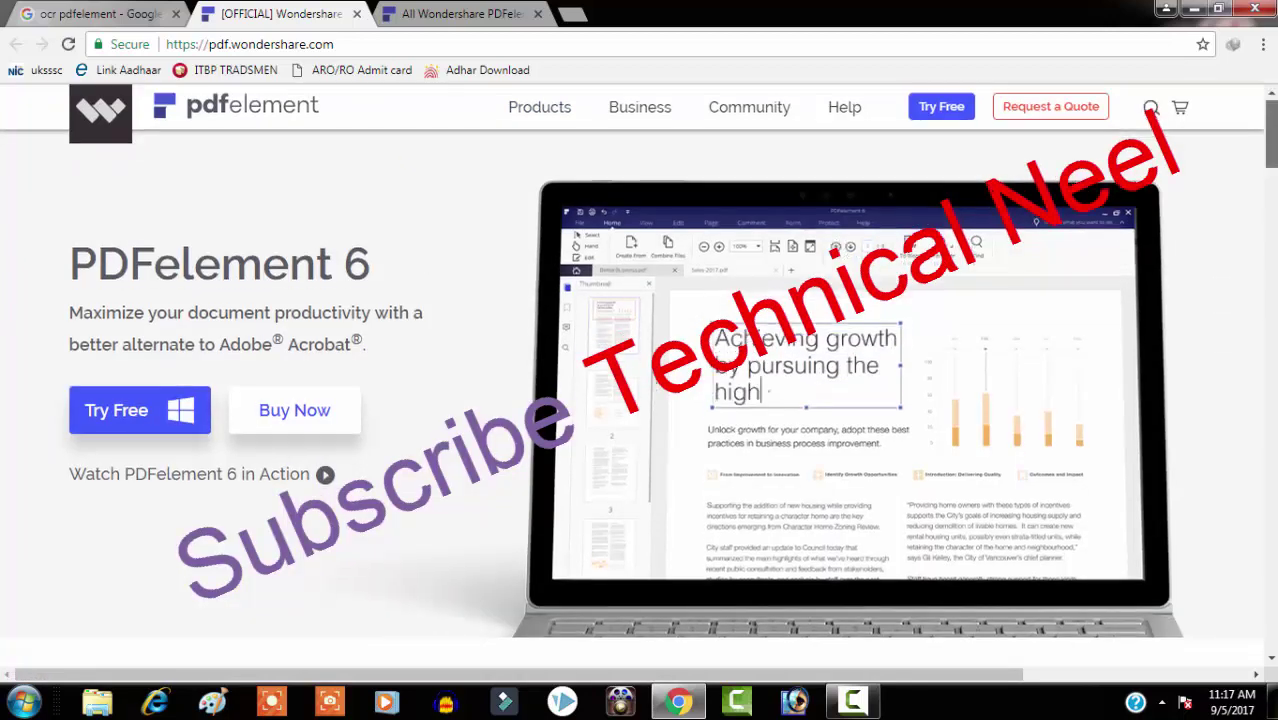
scroll(1273, 122, up, 2)
scroll(1273, 122, down, 1)
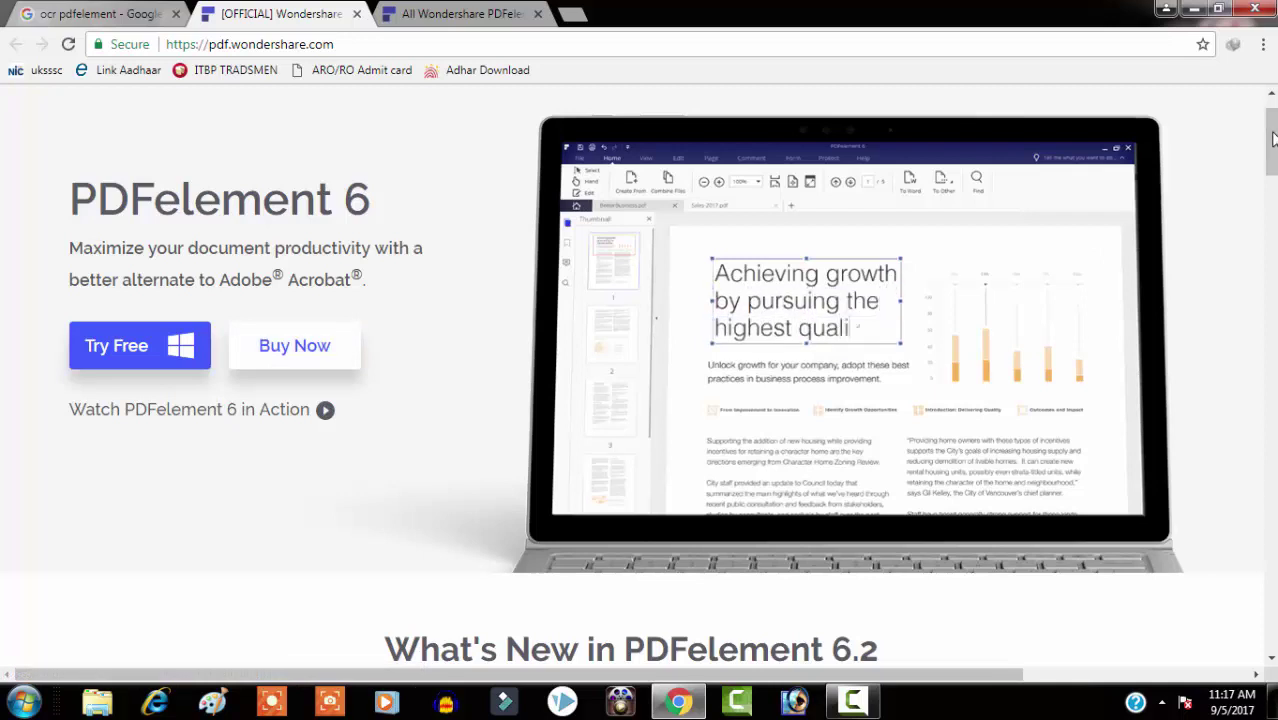
drag(1272, 138, 1272, 150)
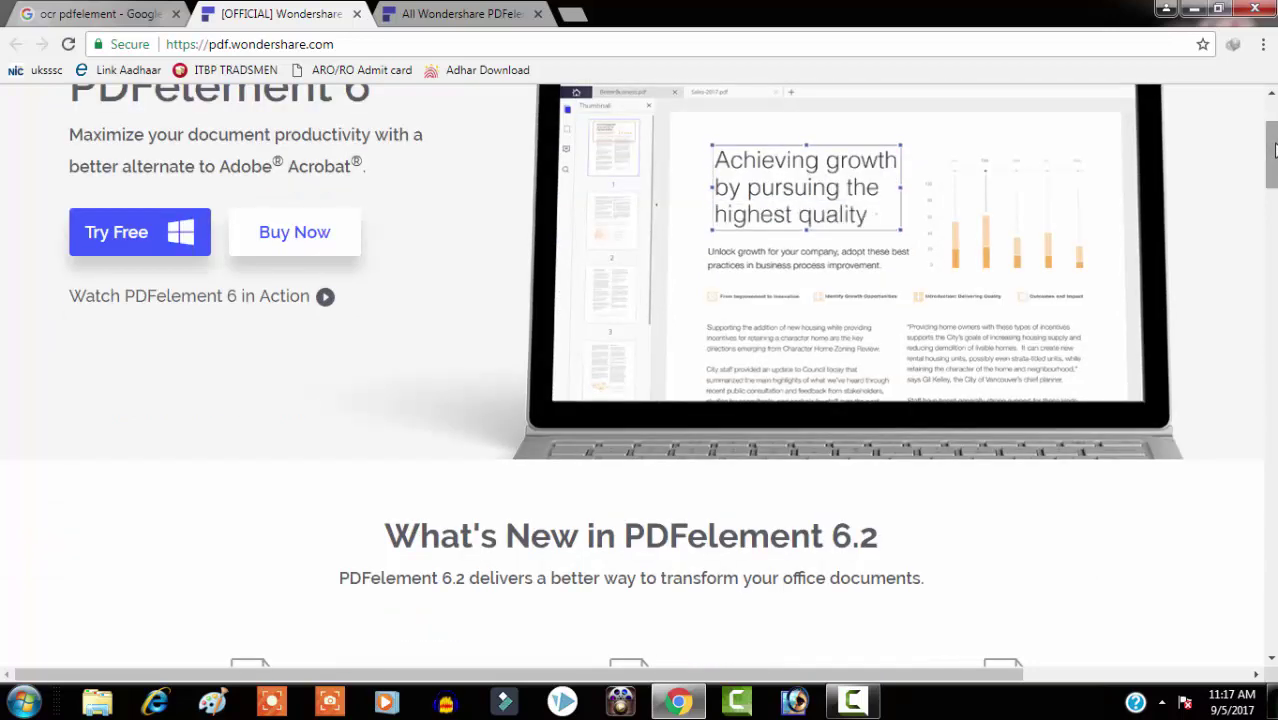
mouse_move(1272, 148)
mouse_down()
mouse_move(1272, 196)
mouse_move(1272, 148)
mouse_up()
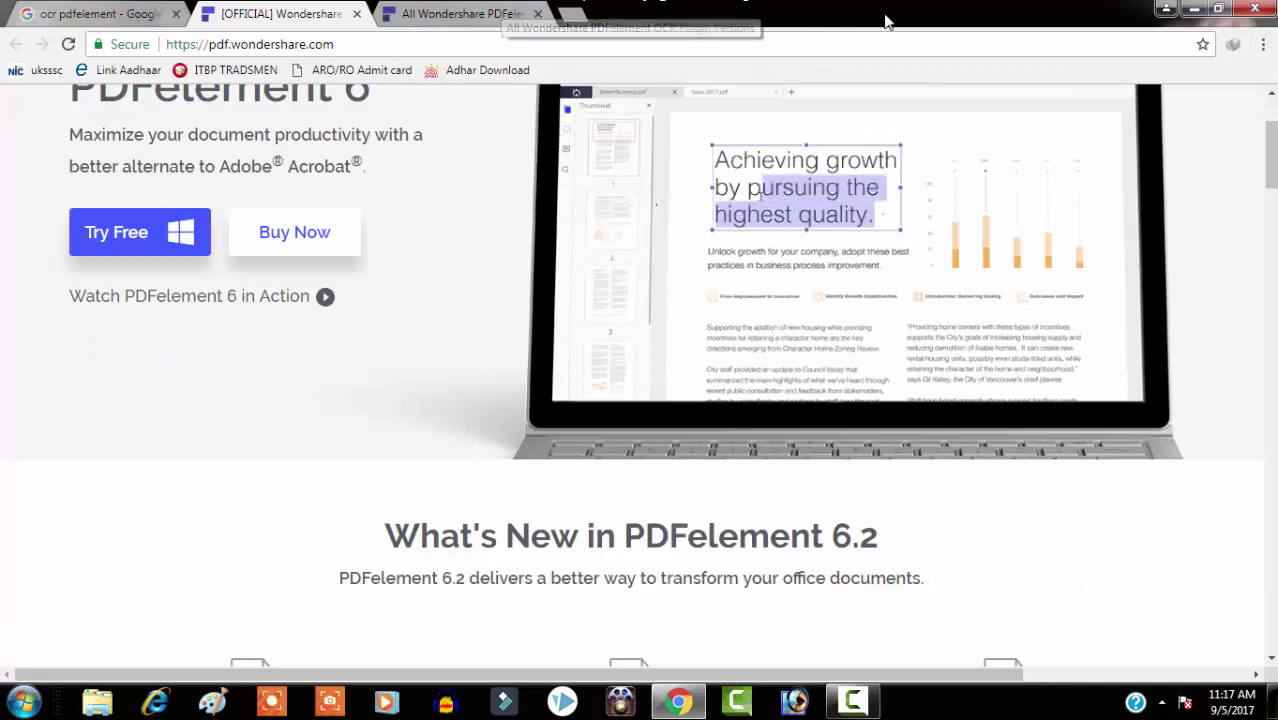
click(1193, 8)
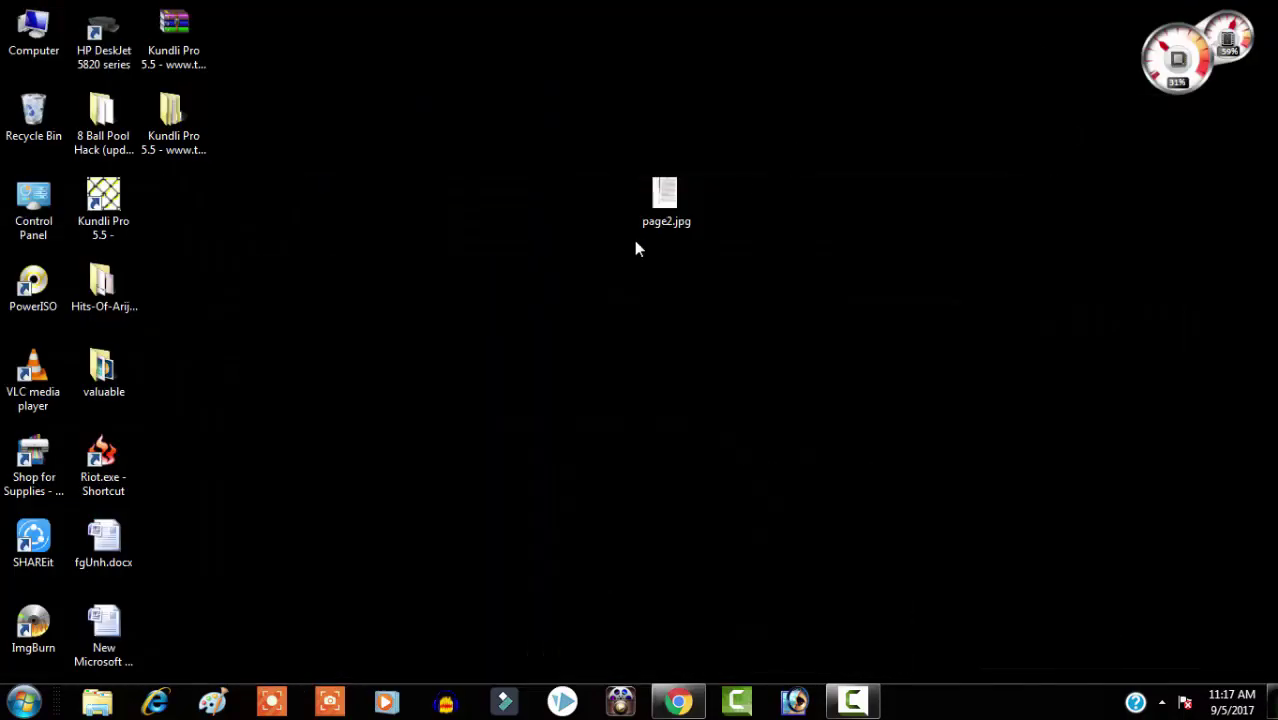
double_click(660, 198)
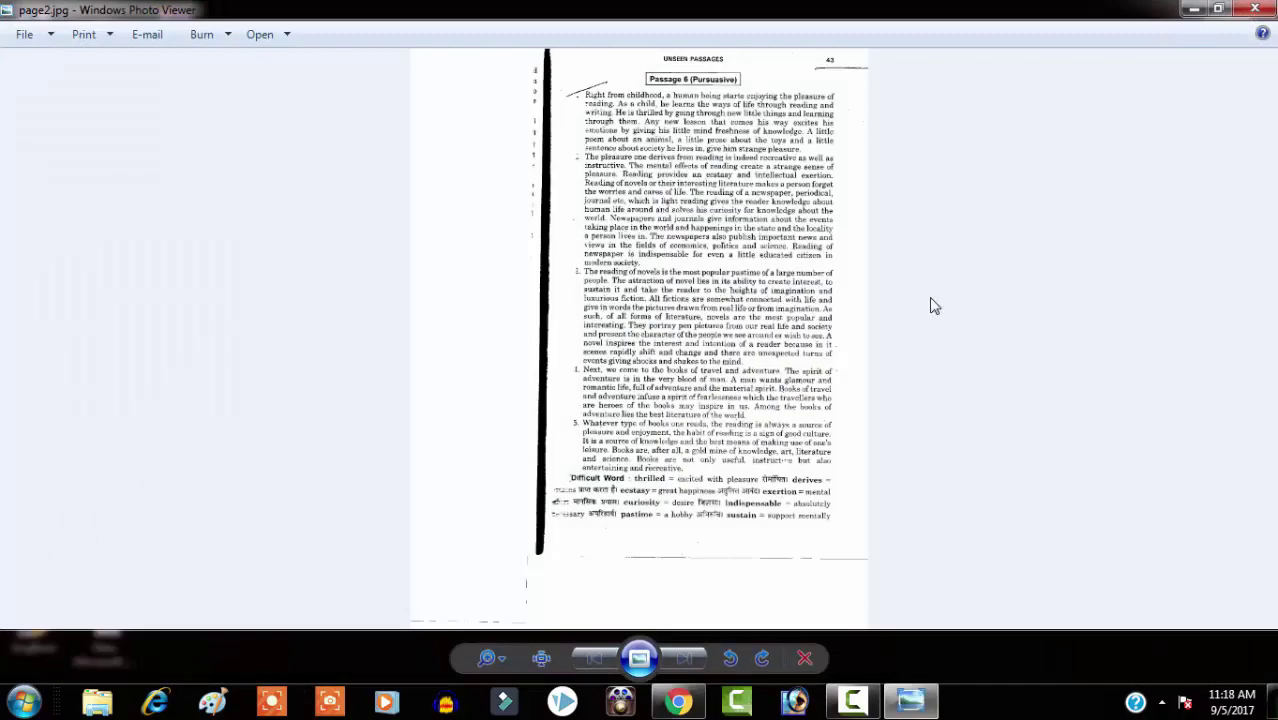
Enlarge the scanned Passage 6 page, read through it, then close the viewer.
click(502, 662)
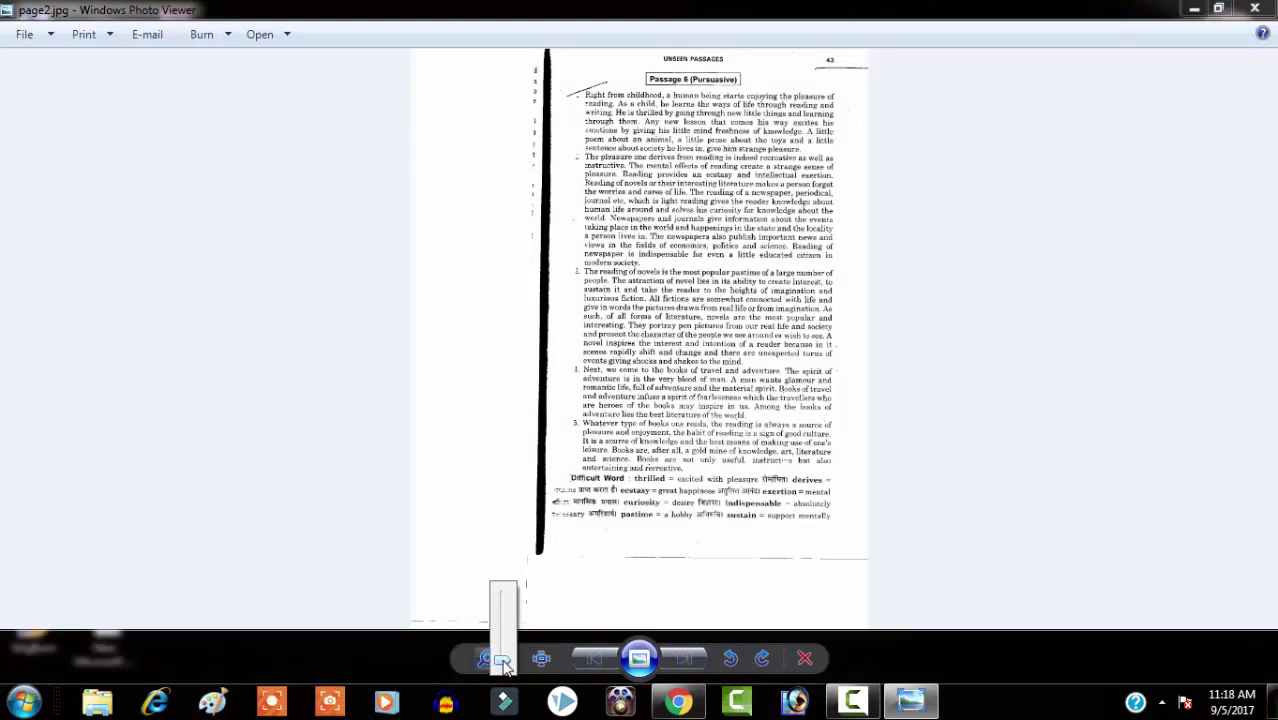
scroll(502, 662, up, 3)
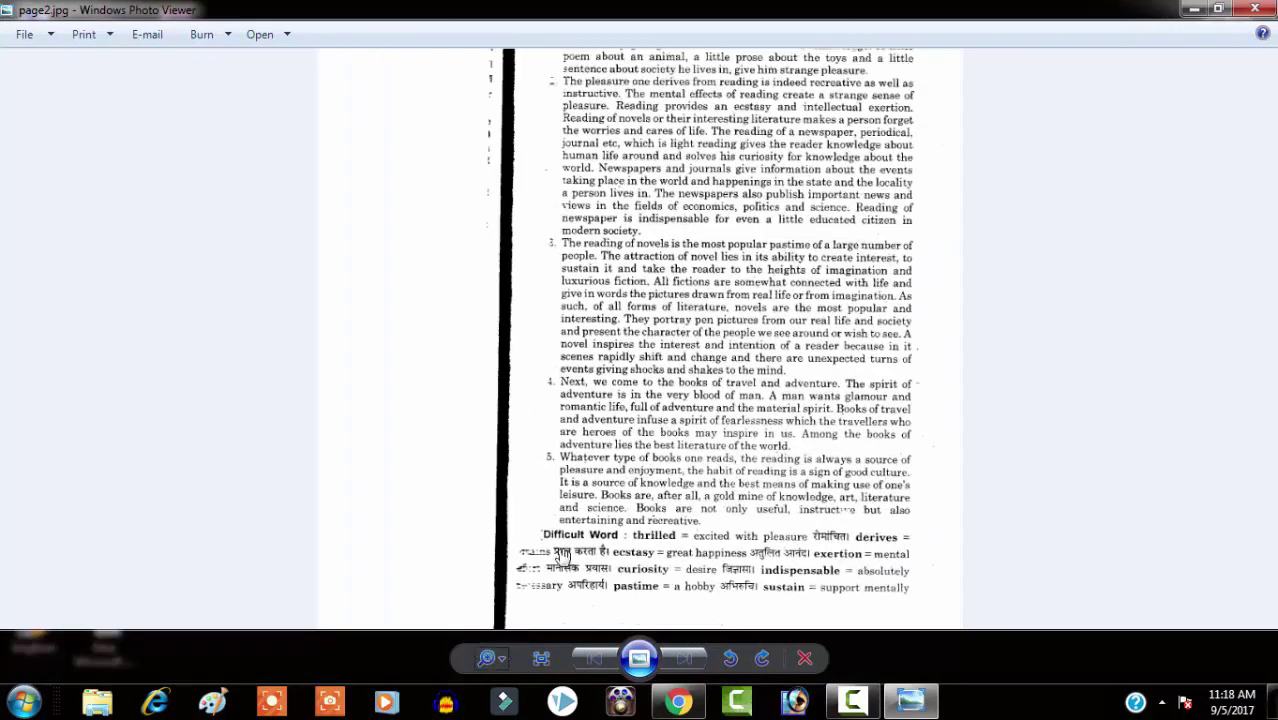
scroll(805, 327, down, 1)
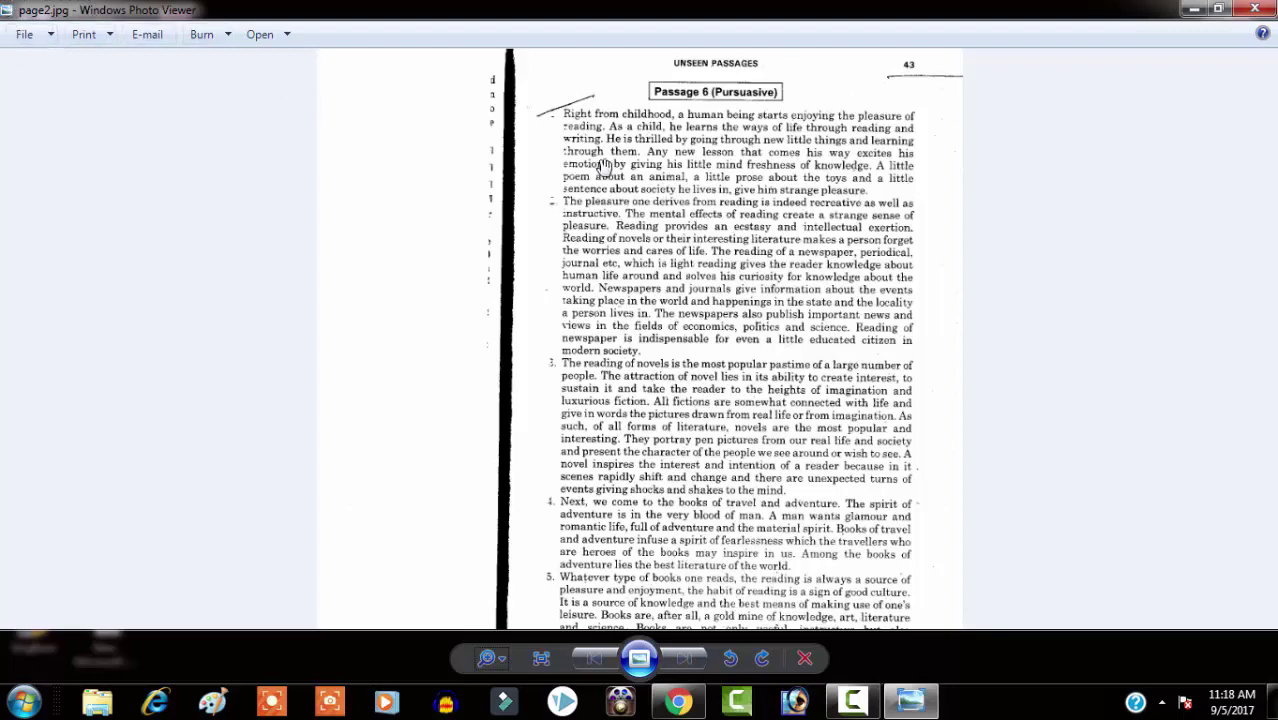
click(504, 665)
scroll(505, 665, up, 3)
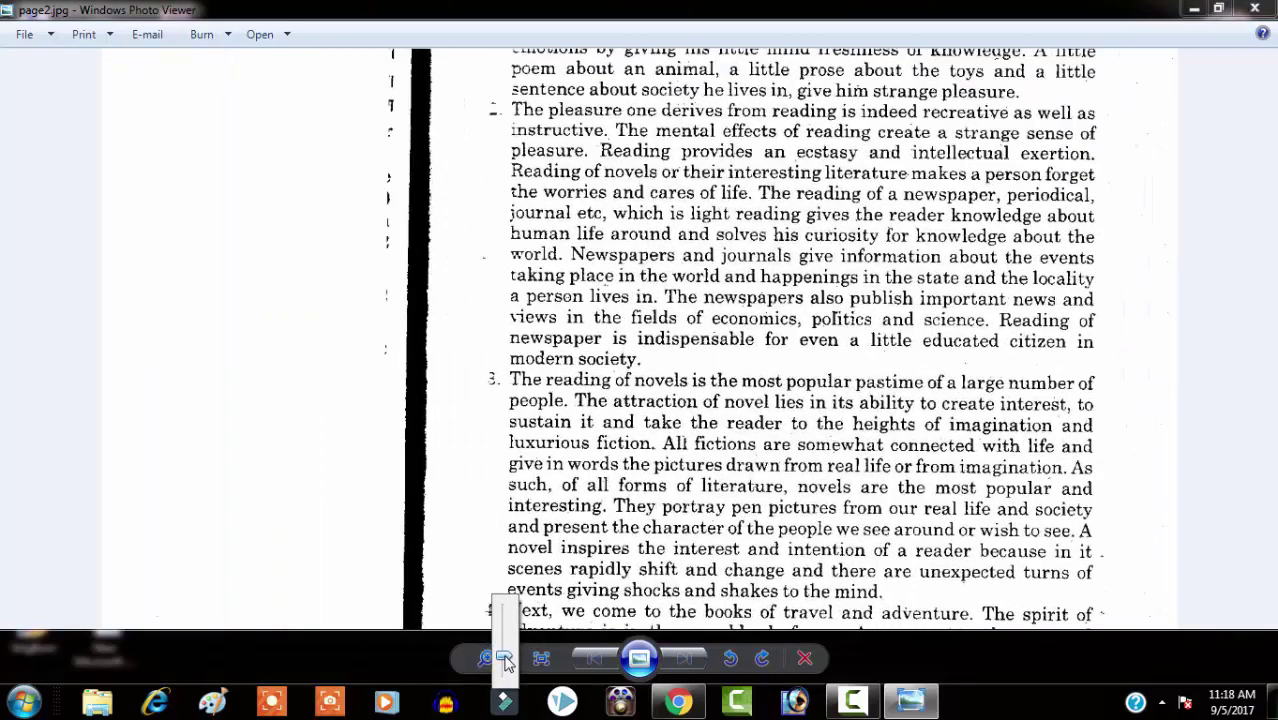
scroll(505, 663, up, 2)
scroll(506, 665, down, 3)
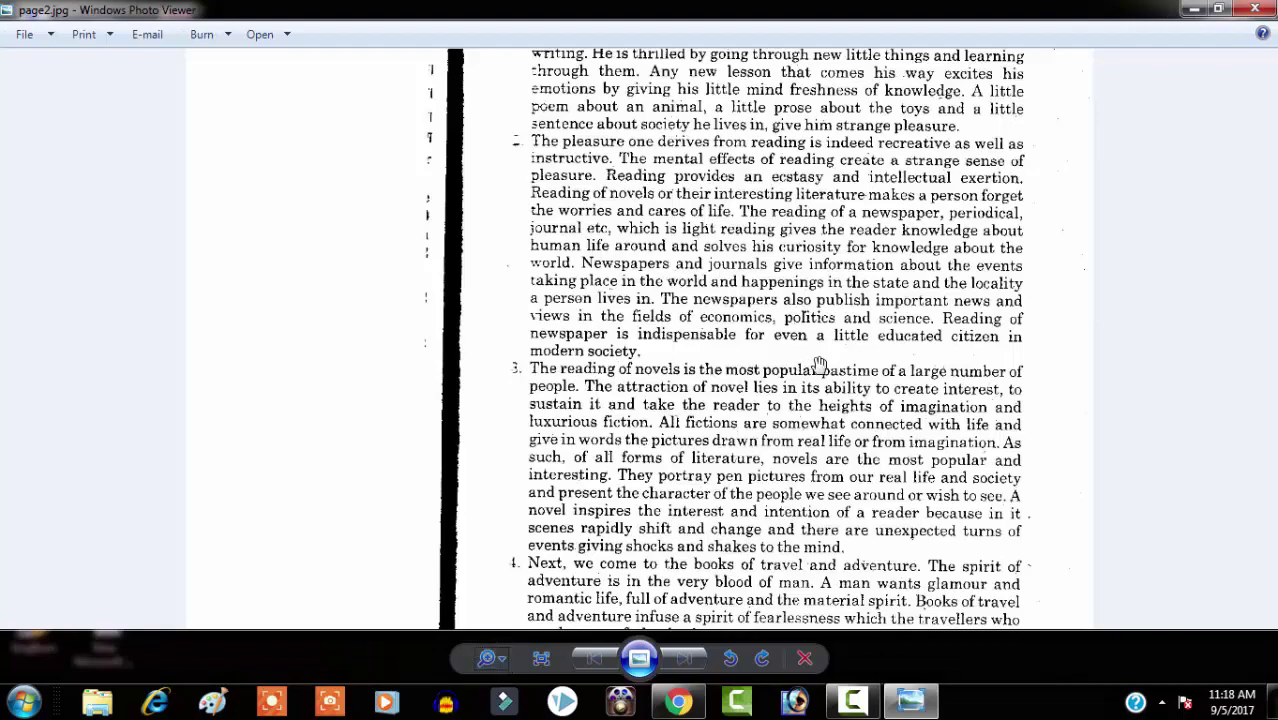
scroll(821, 366, up, 3)
scroll(845, 200, up, 1)
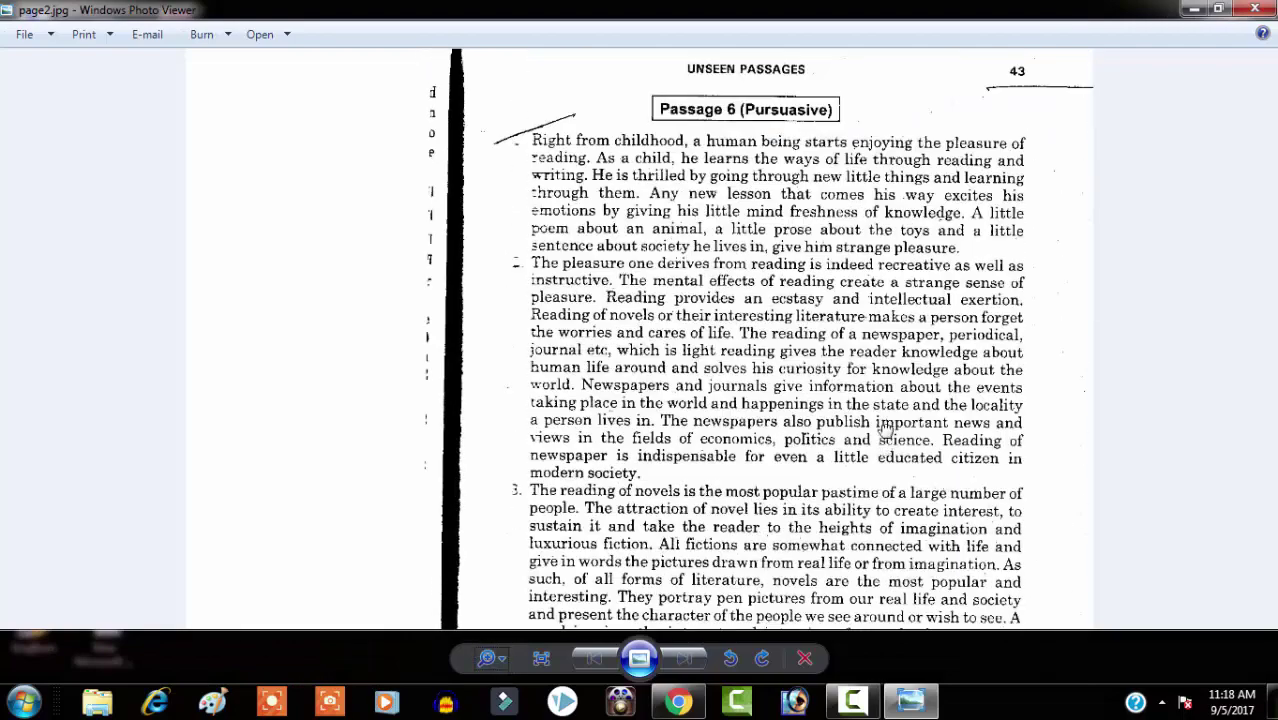
scroll(873, 241, down, 5)
scroll(876, 455, down, 2)
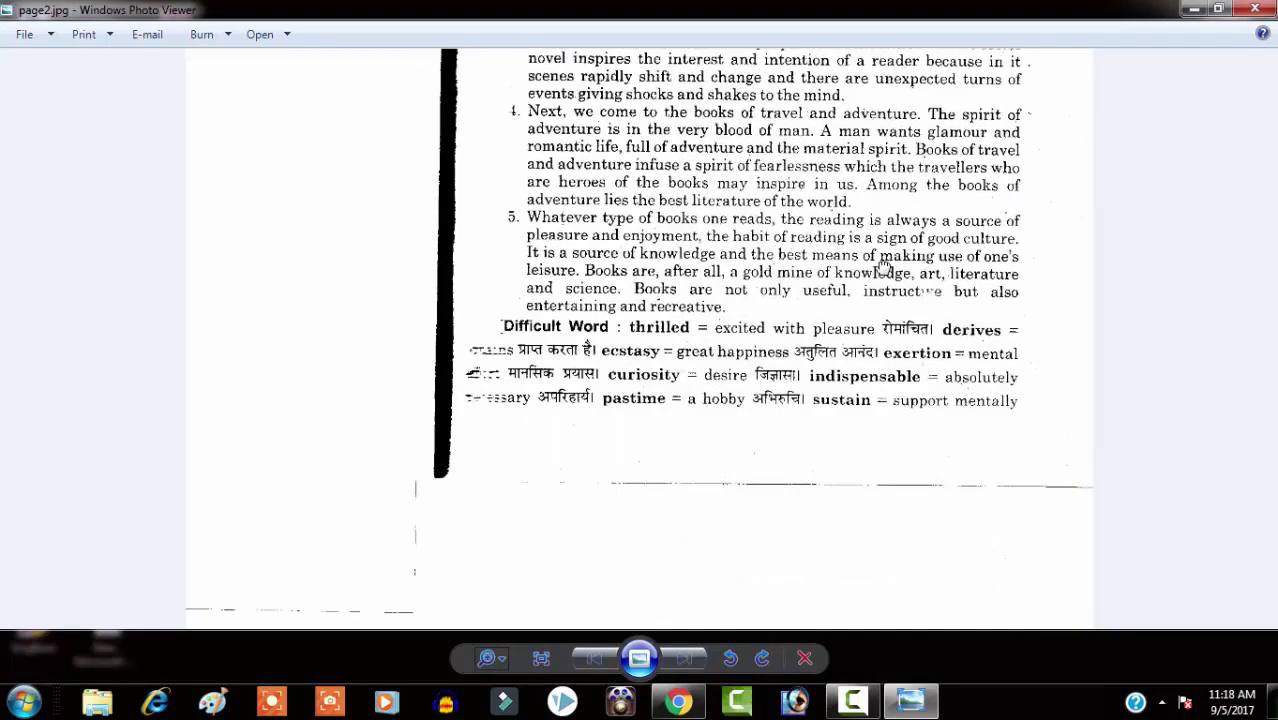
scroll(935, 427, up, 2)
scroll(891, 240, up, 2)
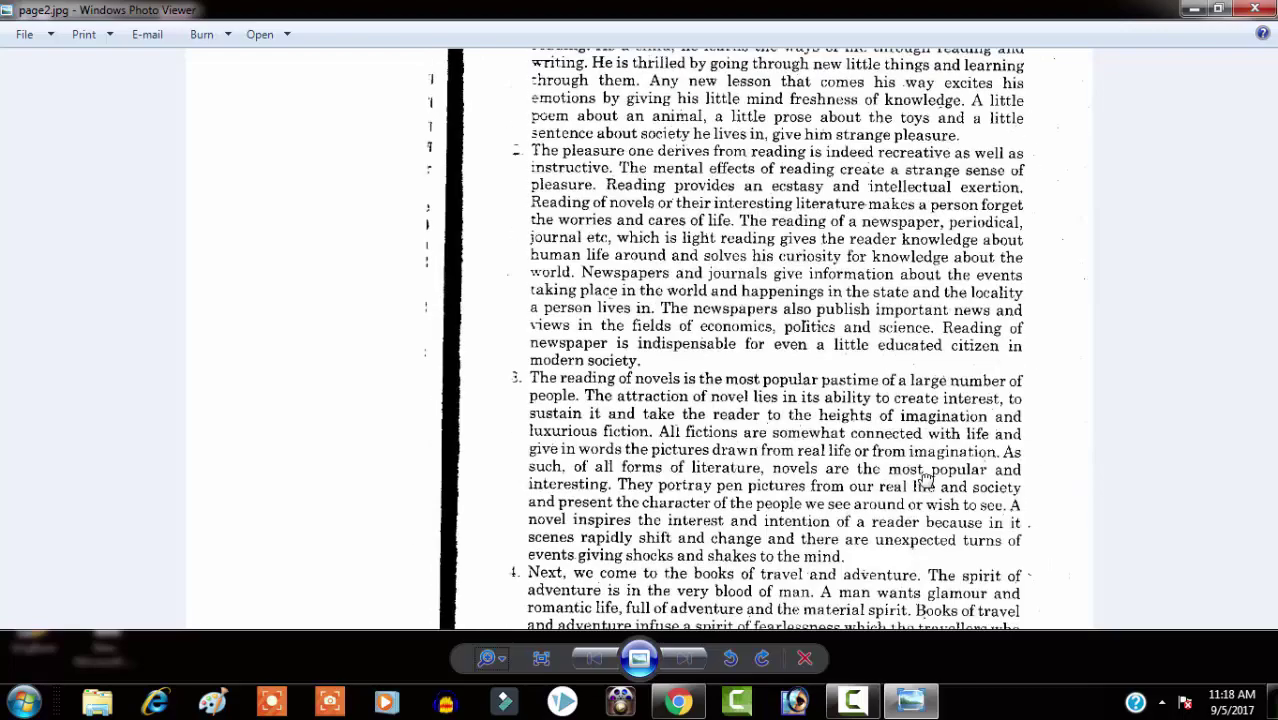
scroll(891, 250, up, 2)
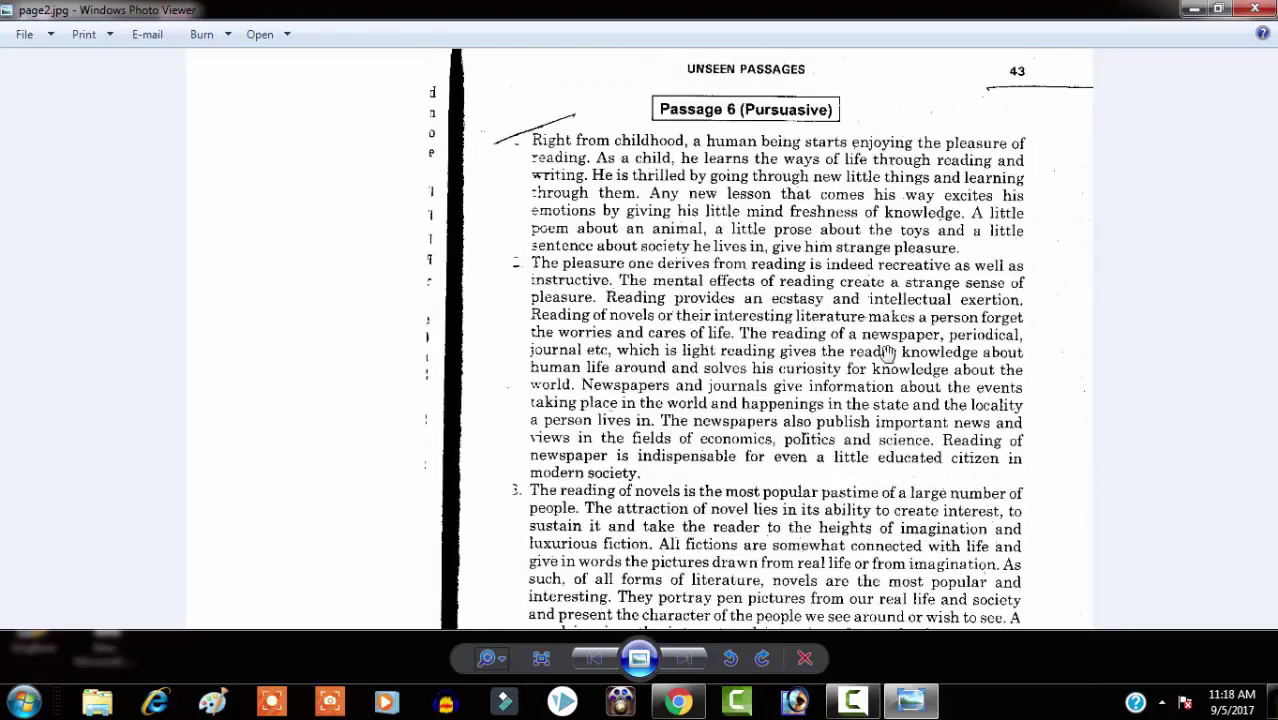
scroll(880, 346, down, 4)
scroll(820, 470, down, 2)
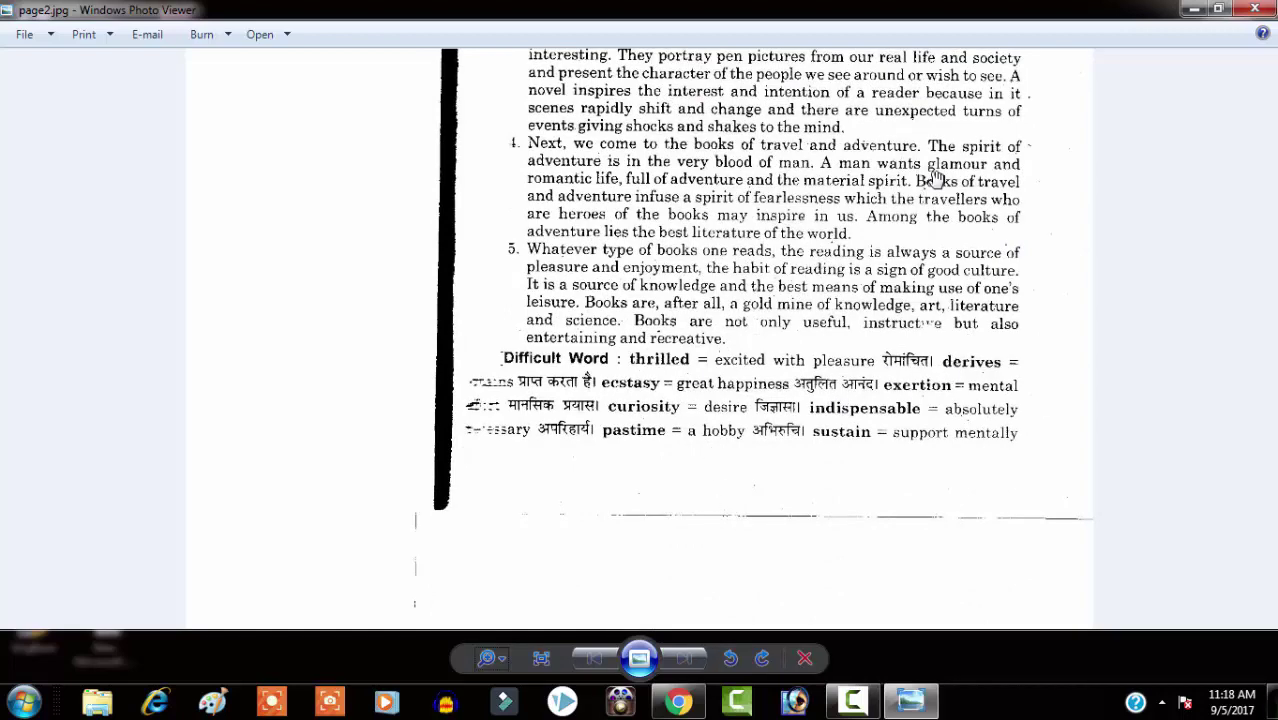
scroll(935, 268, up, 2)
scroll(936, 356, up, 3)
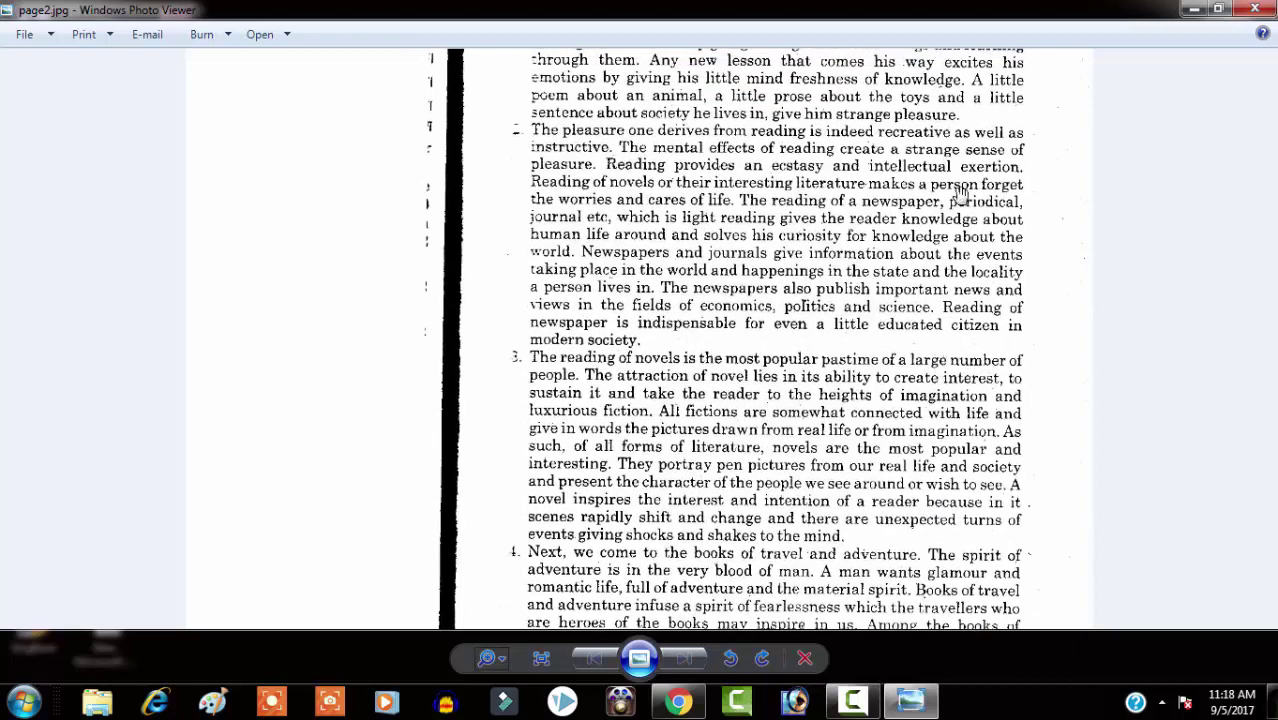
scroll(956, 205, up, 2)
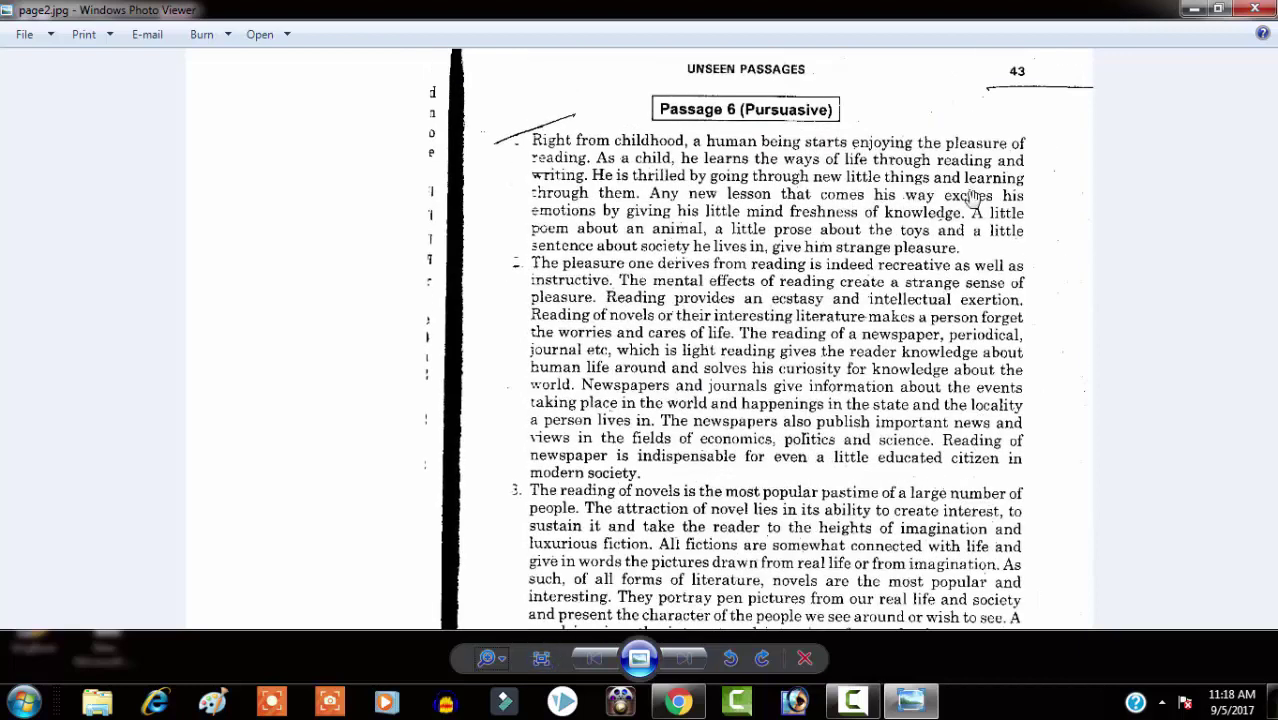
click(1256, 9)
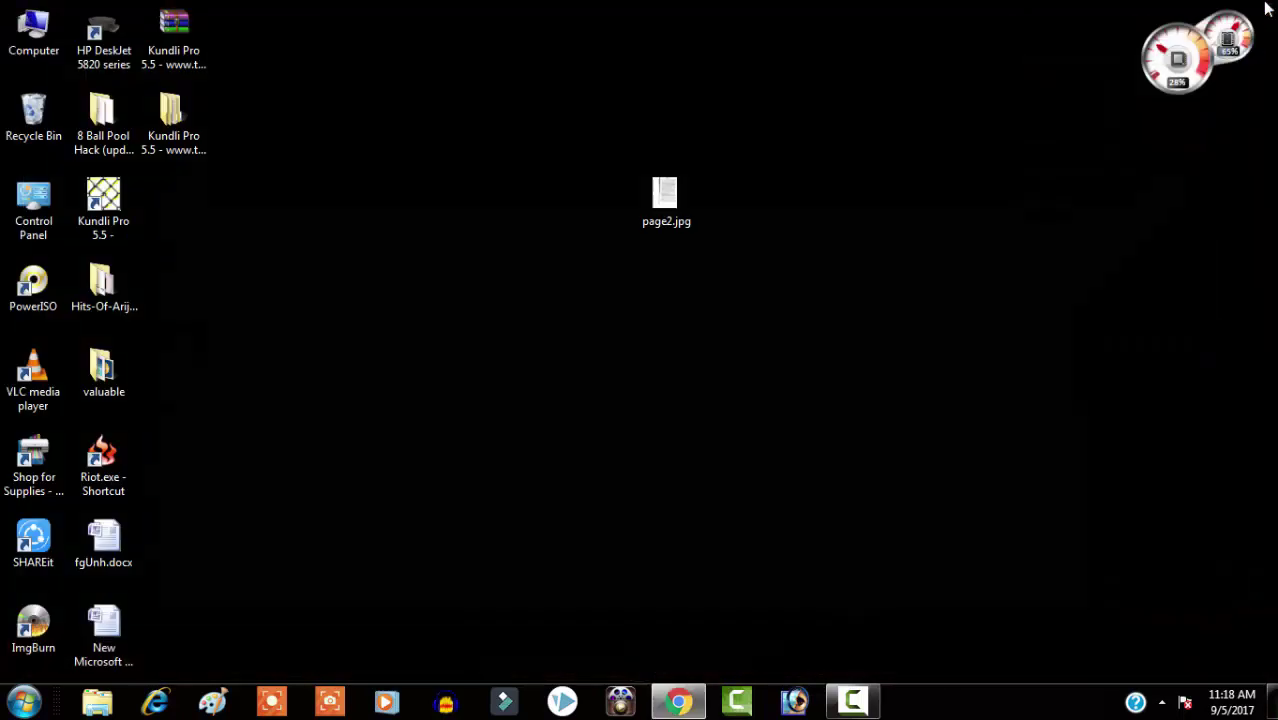
Launch PDFelement 6 Pro from the Windows Start menu.
click(26, 708)
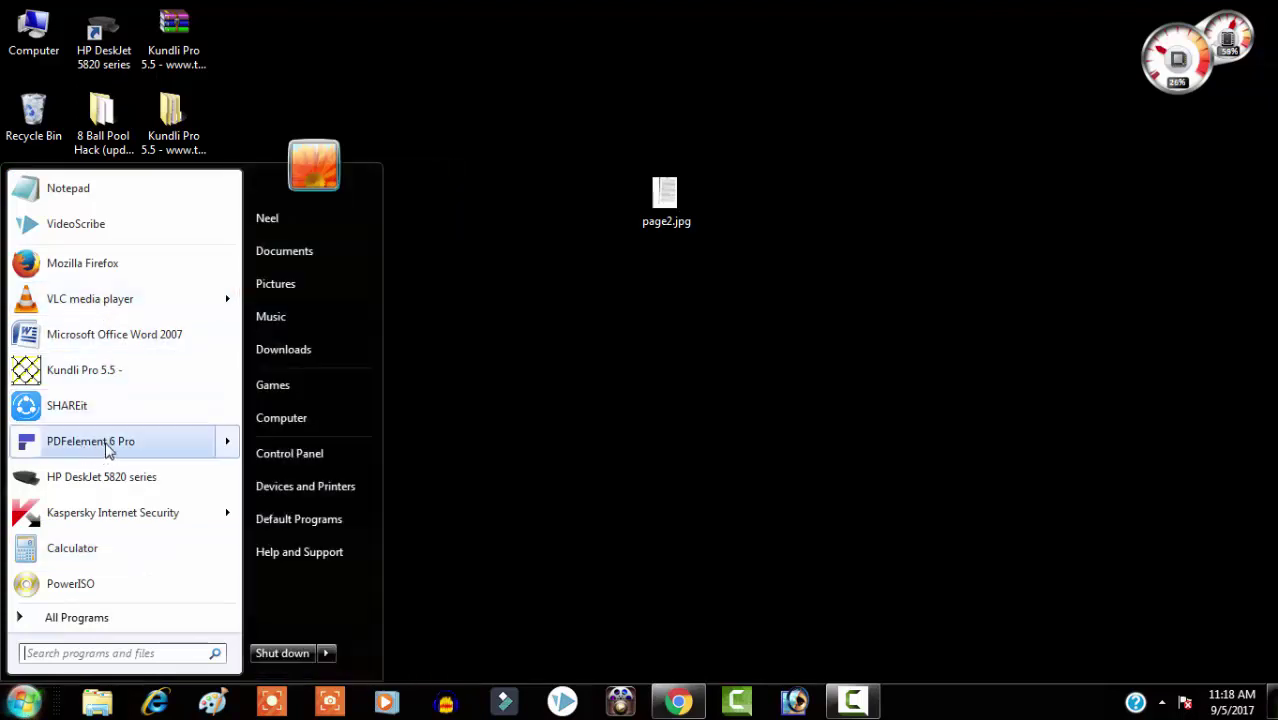
click(148, 449)
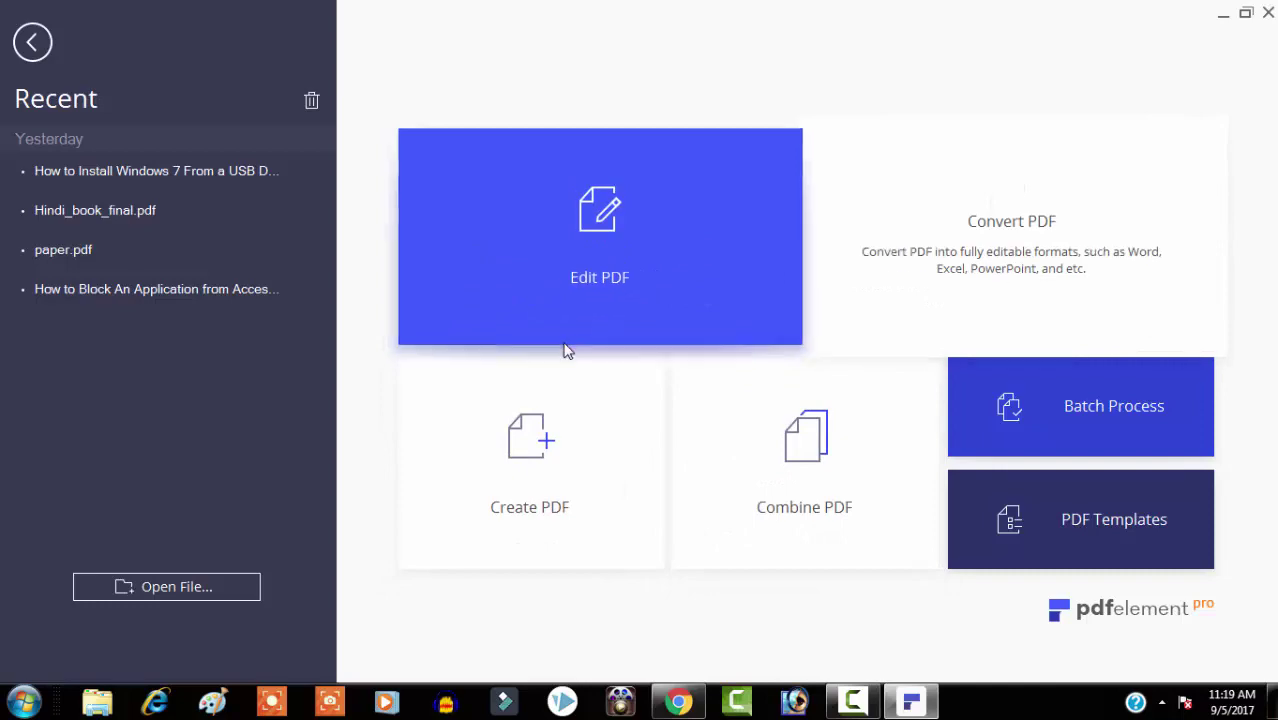
Create a PDF from page2.jpg on the Desktop, listing all file types to find it.
click(190, 586)
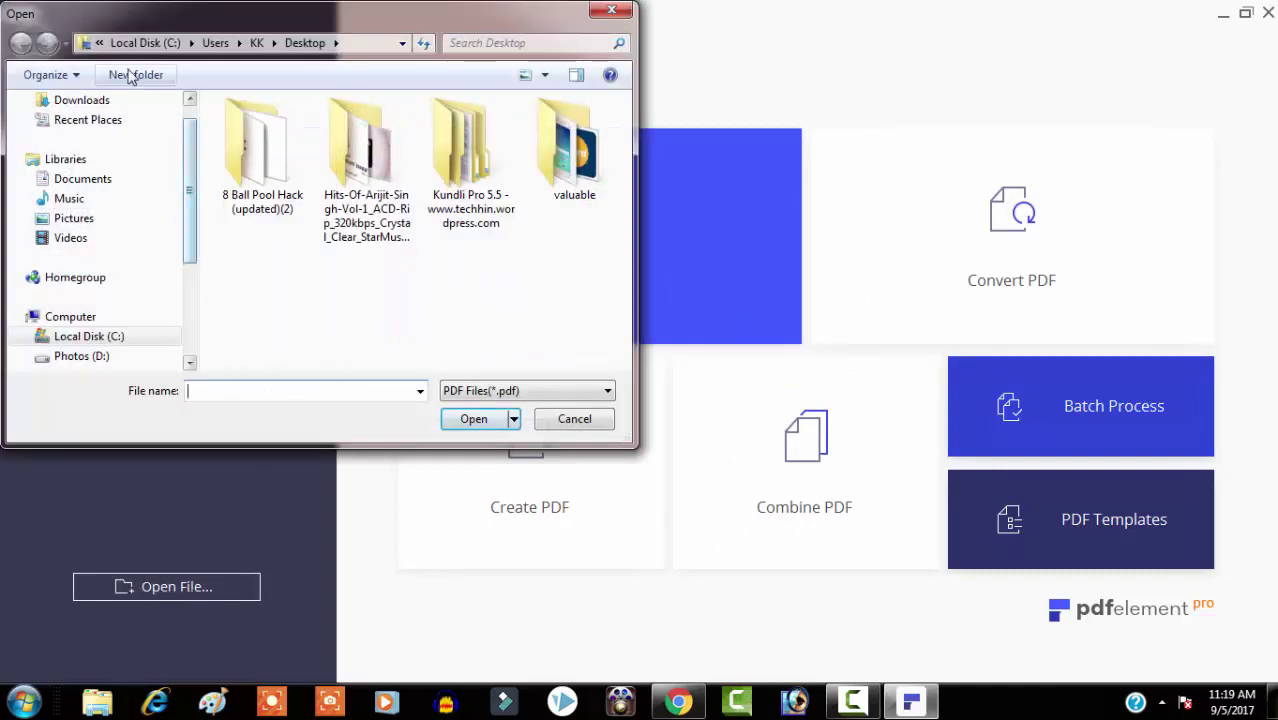
click(99, 43)
click(128, 85)
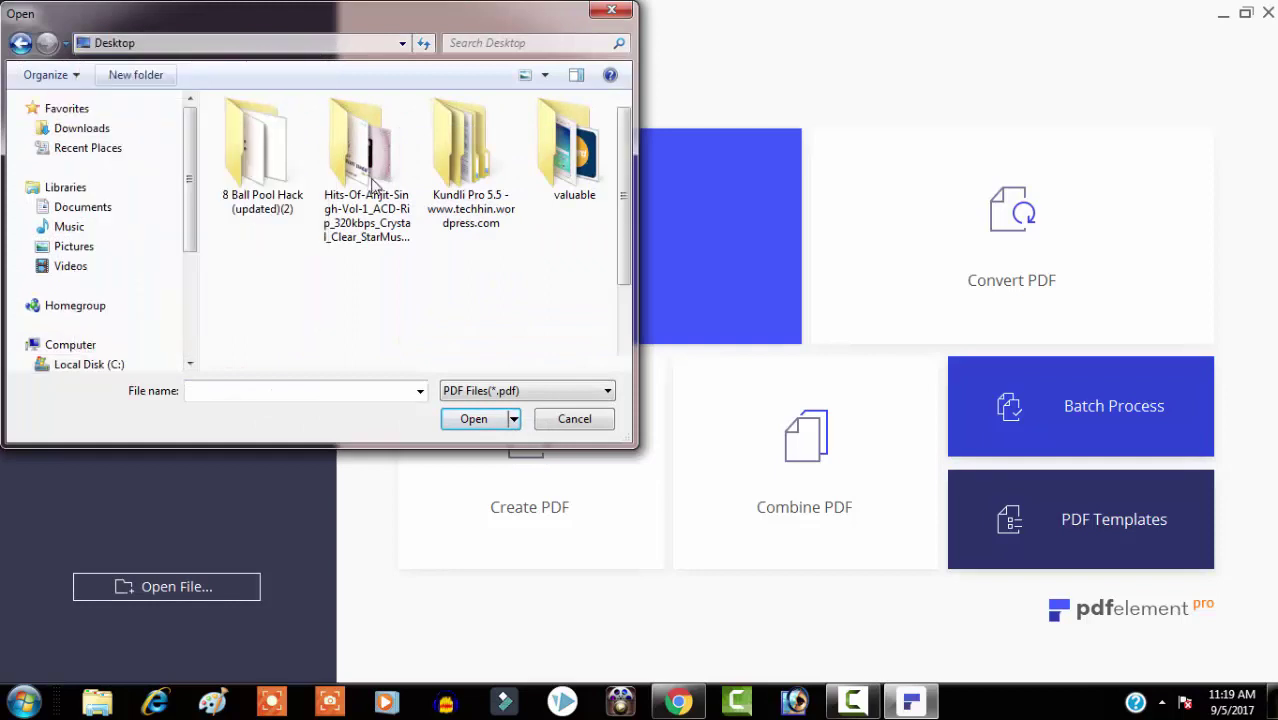
drag(630, 140, 642, 283)
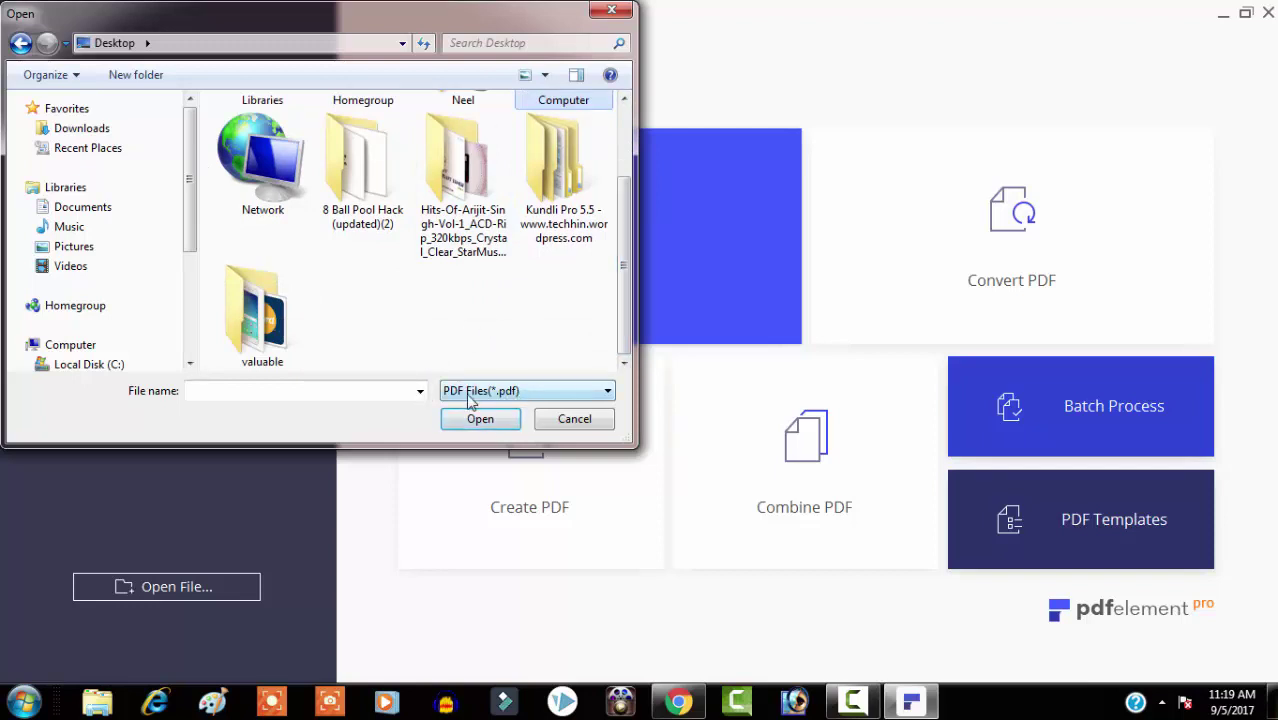
click(533, 394)
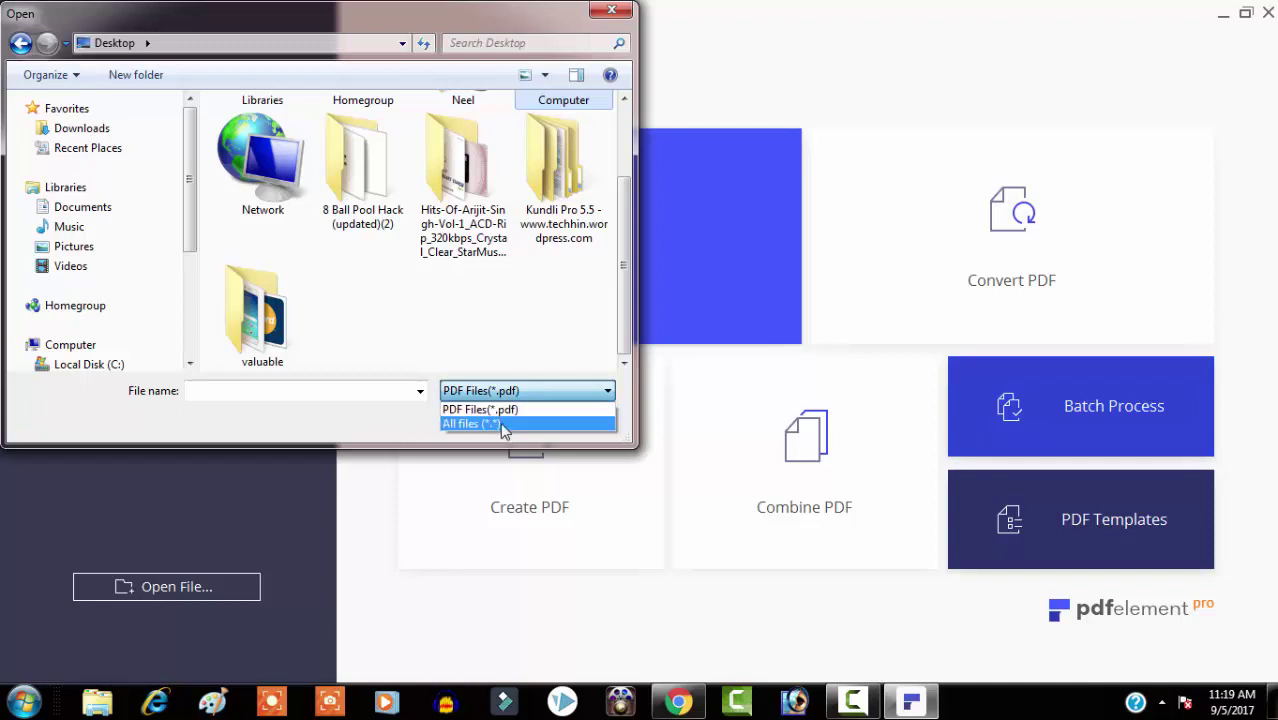
click(498, 424)
drag(630, 140, 628, 312)
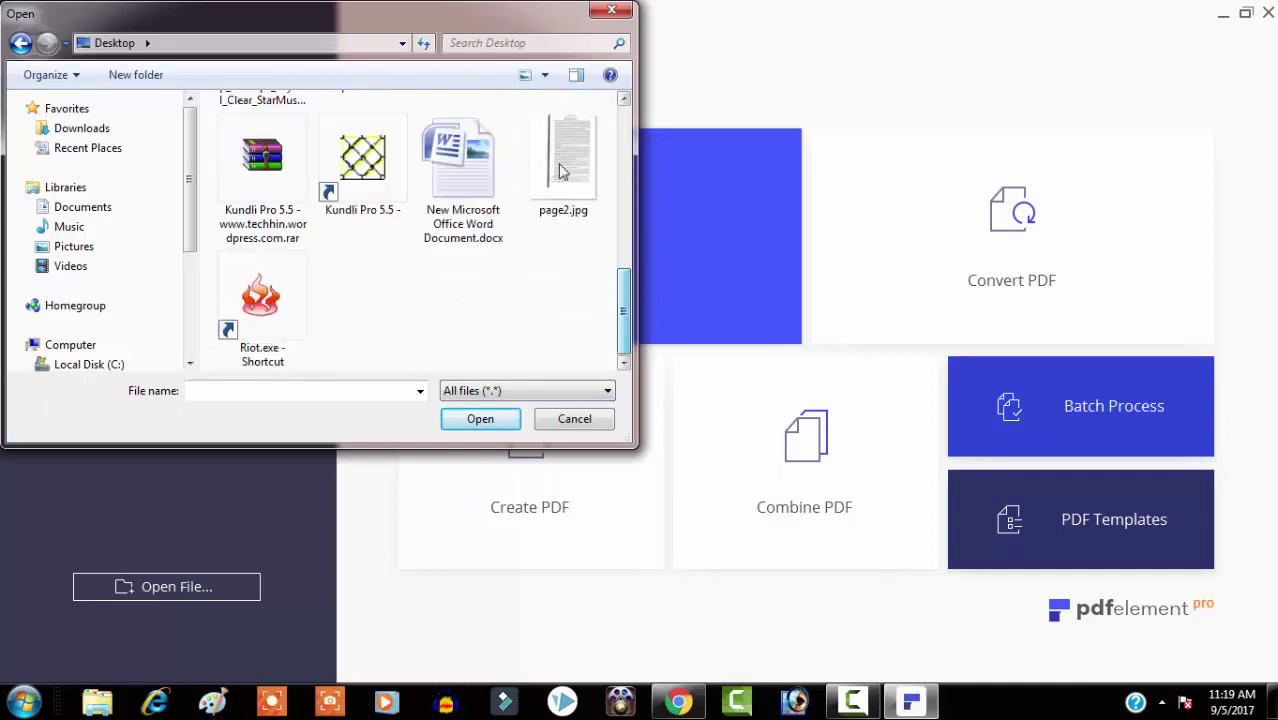
click(563, 168)
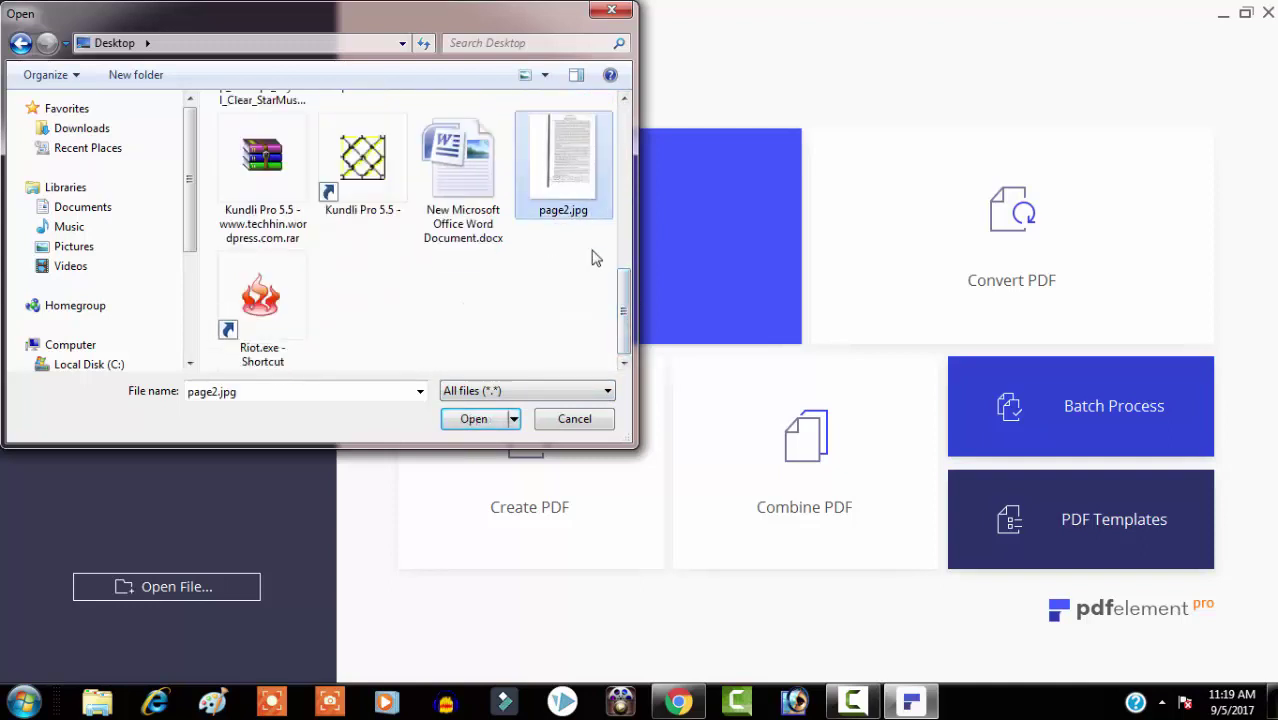
scroll(575, 272, up, 1)
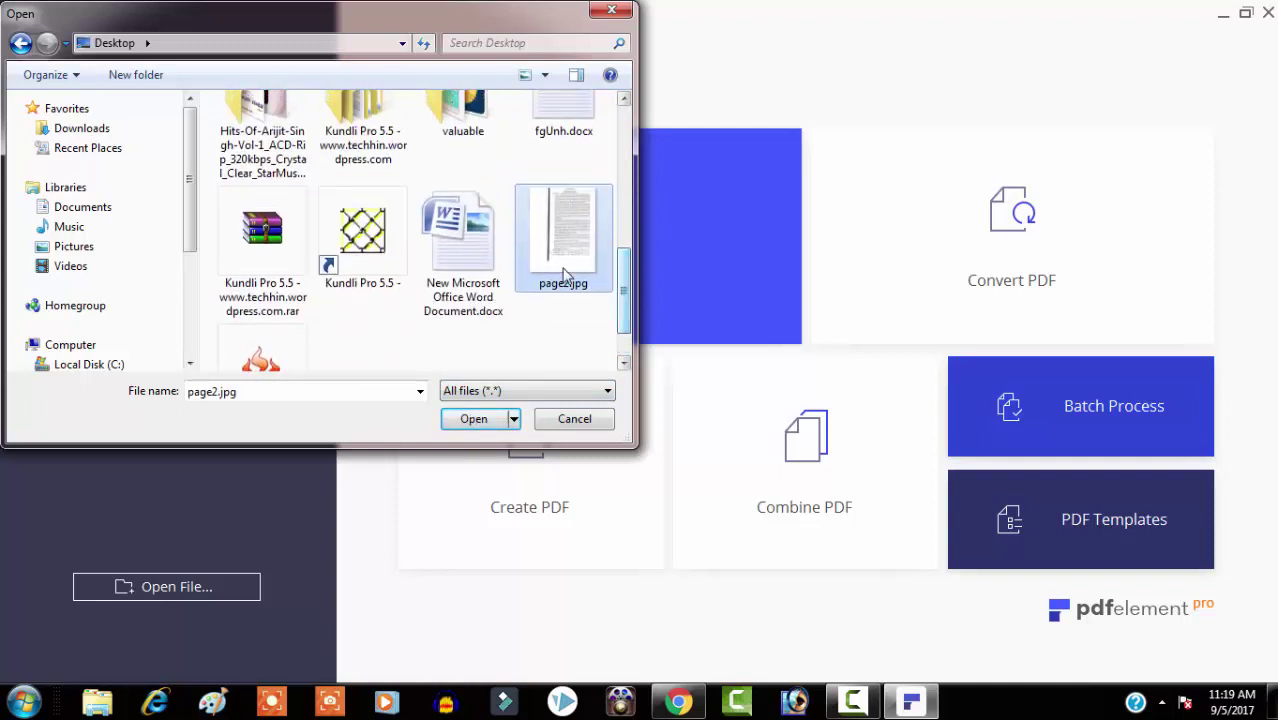
click(475, 420)
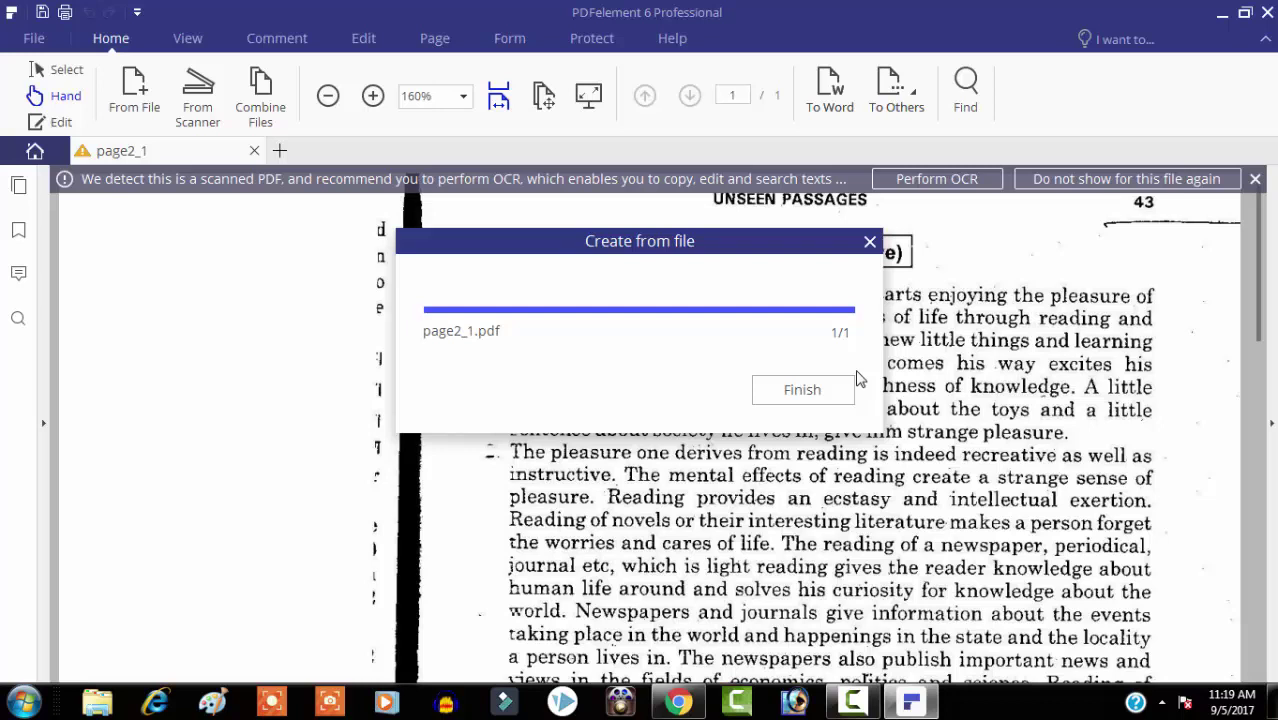
Finish creating page2_1.pdf and view the scanned page, then bring Chrome forward.
click(802, 391)
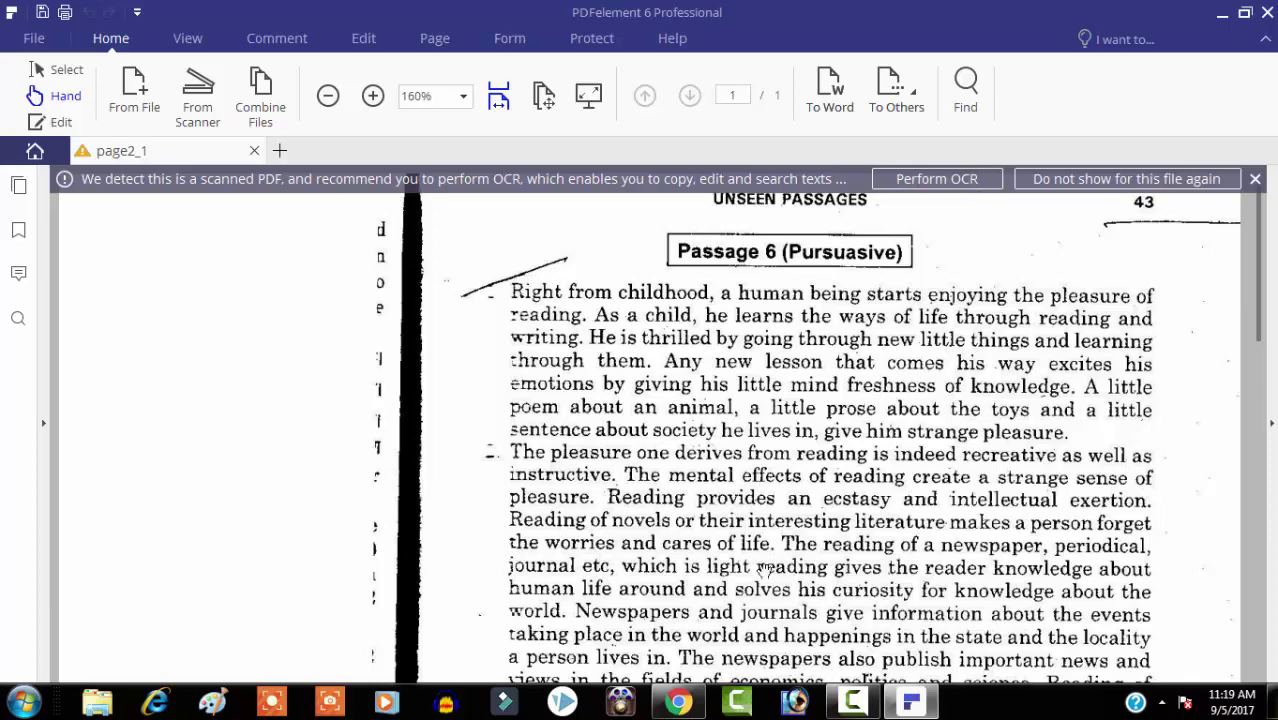
click(679, 703)
Review the OCR Plugin Versions table in Chrome, then return to PDFelement.
click(480, 14)
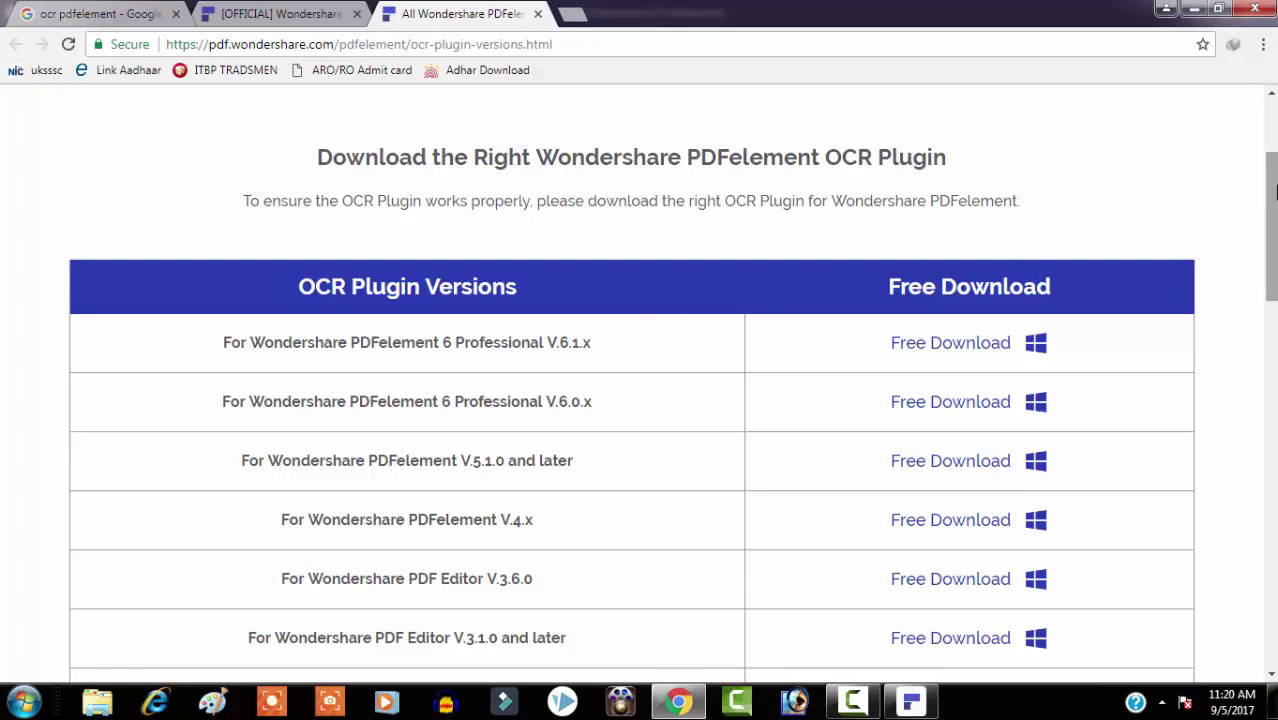
scroll(672, 389, down, 1)
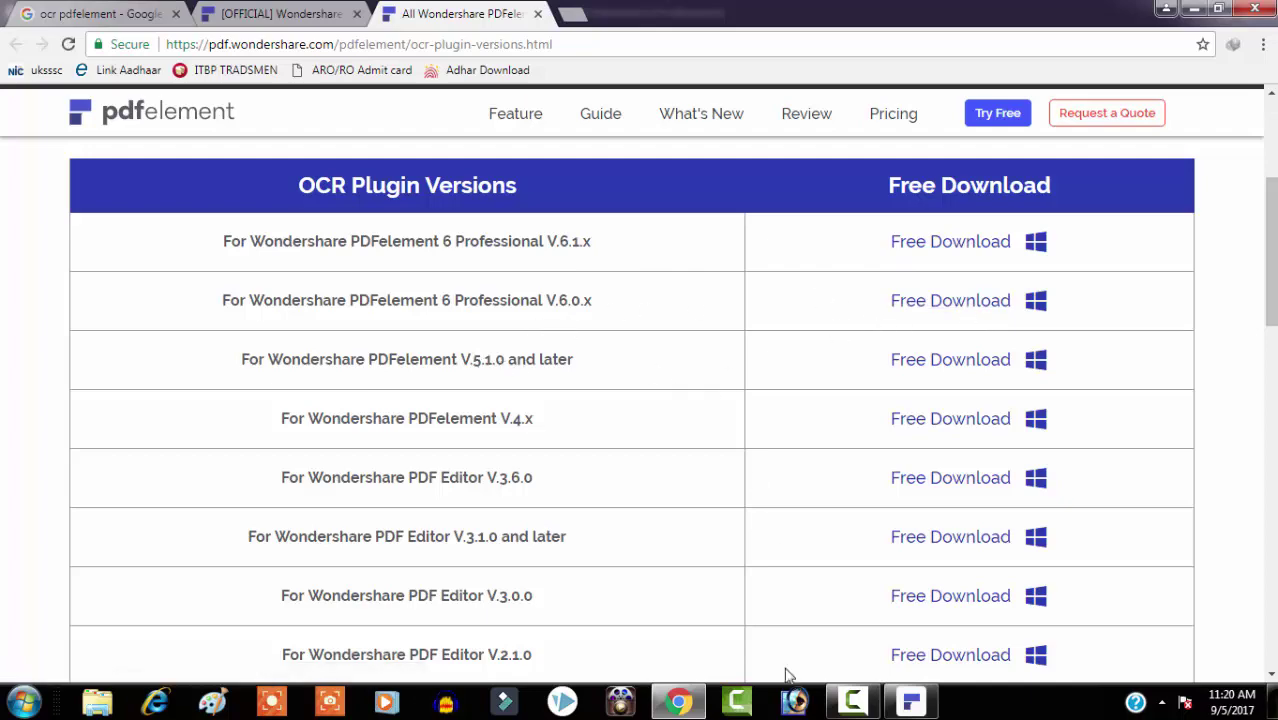
click(910, 702)
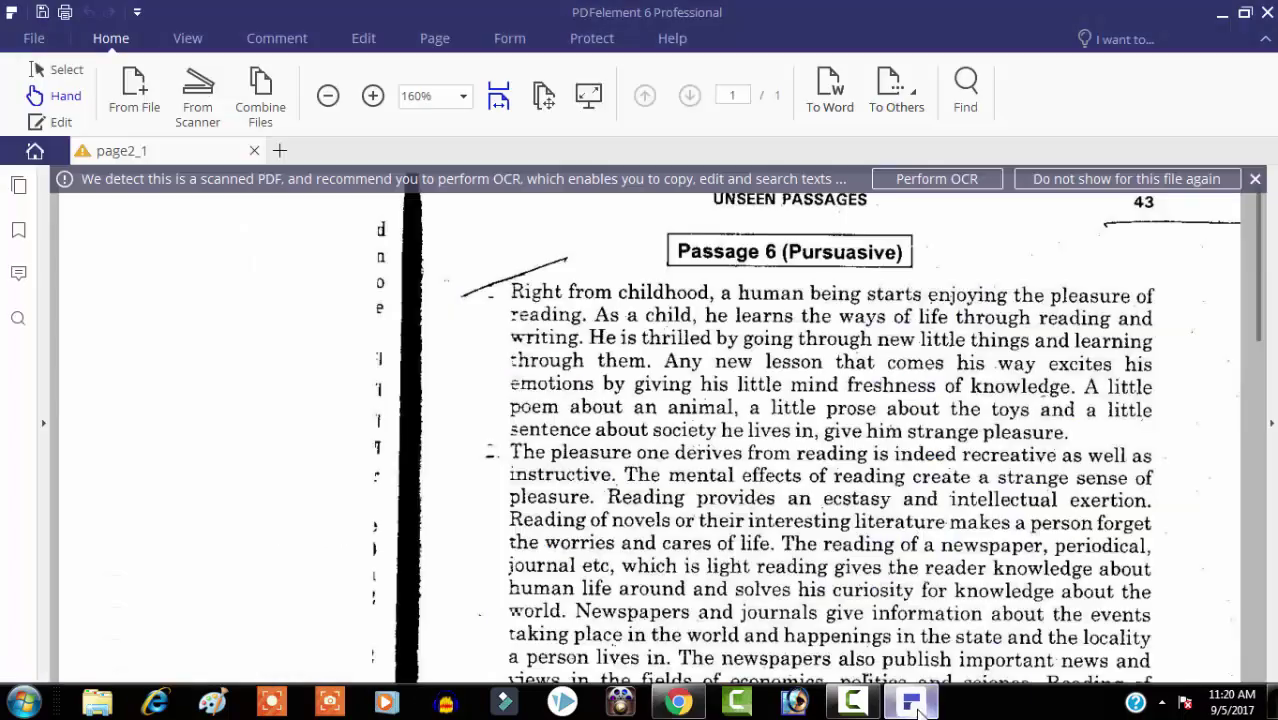
Confirm PDFelement is version 6.1.2.2385 in Help > About, then close the dialog.
click(673, 39)
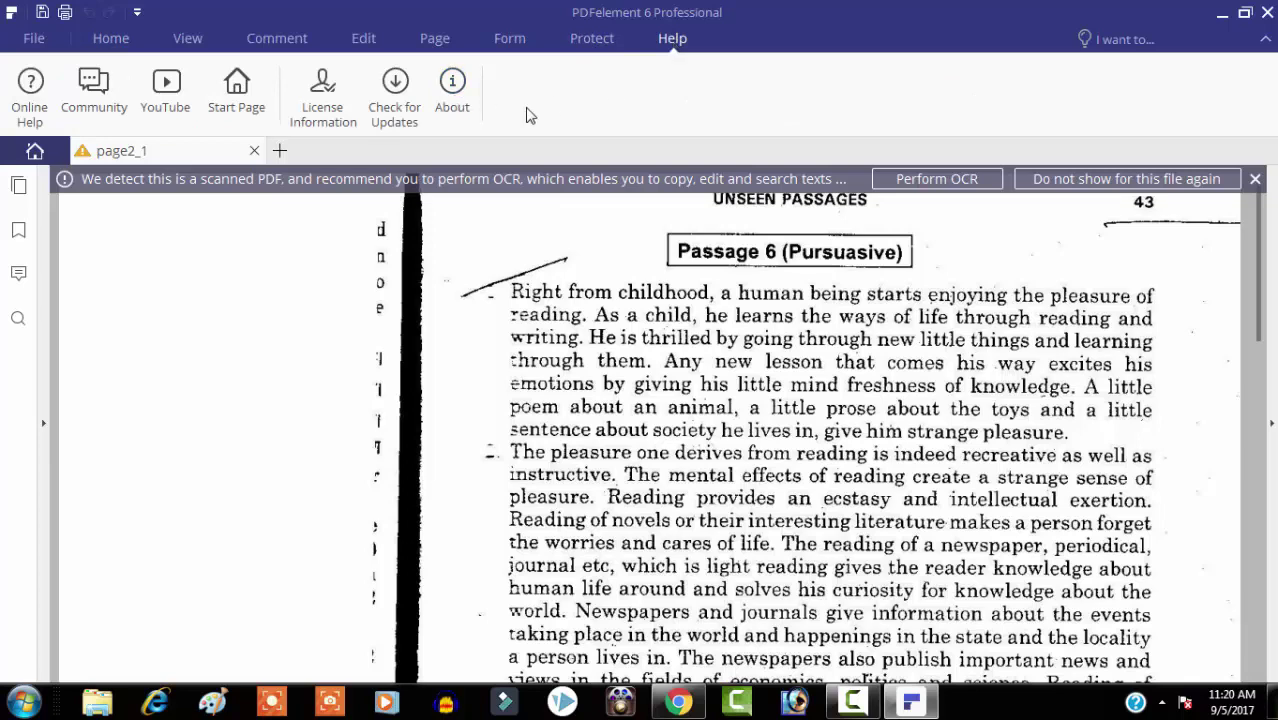
click(451, 90)
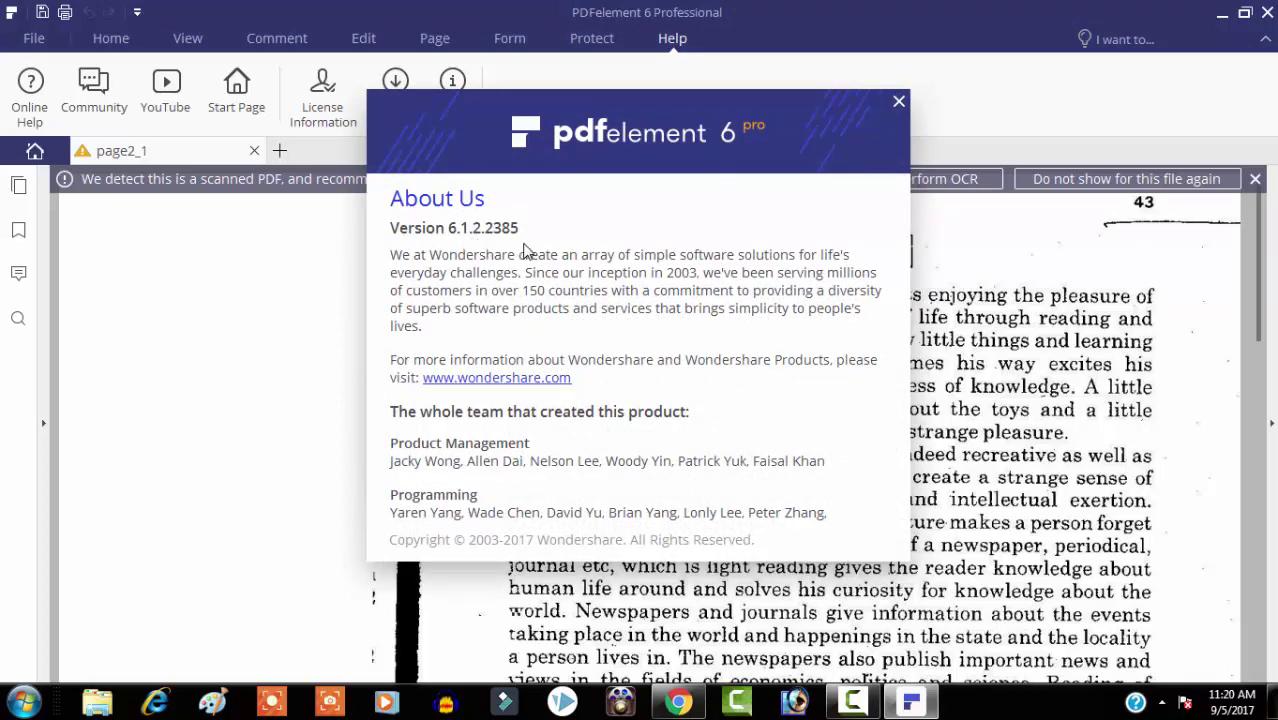
click(899, 101)
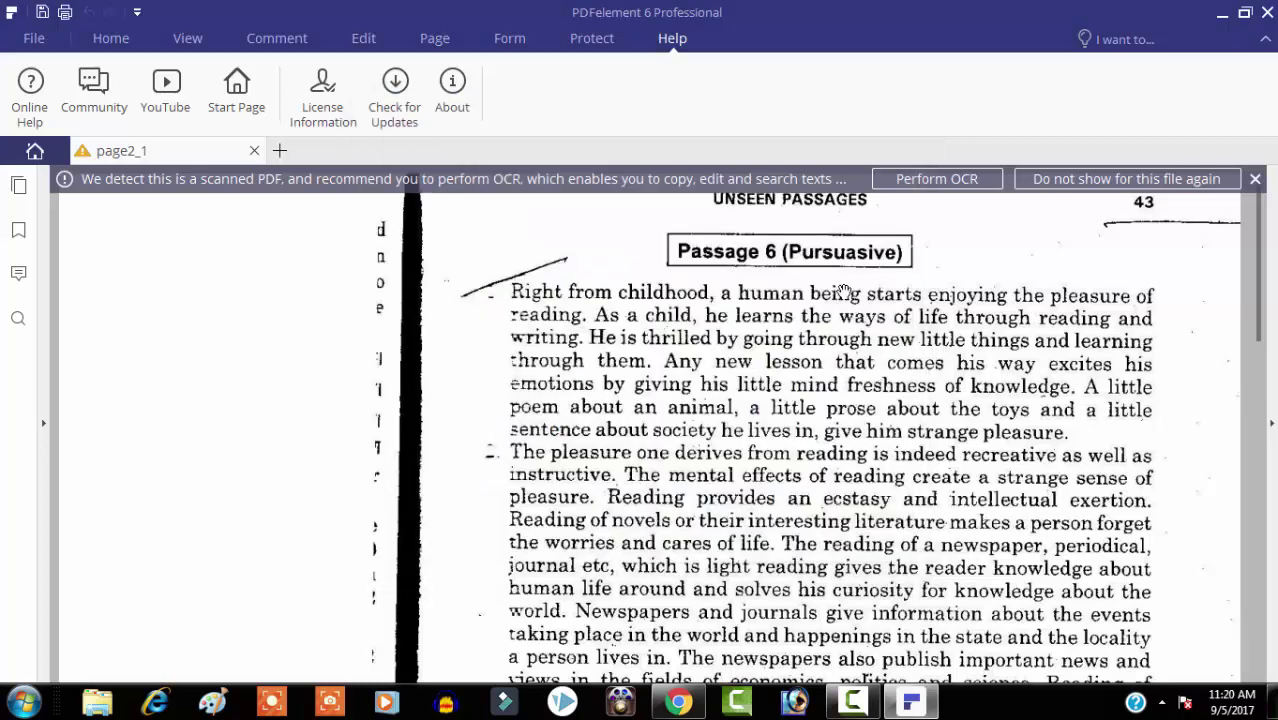
Look up the OCR plugin for PDFelement 6 Professional V.6.1.x, then return to PDFelement.
click(678, 702)
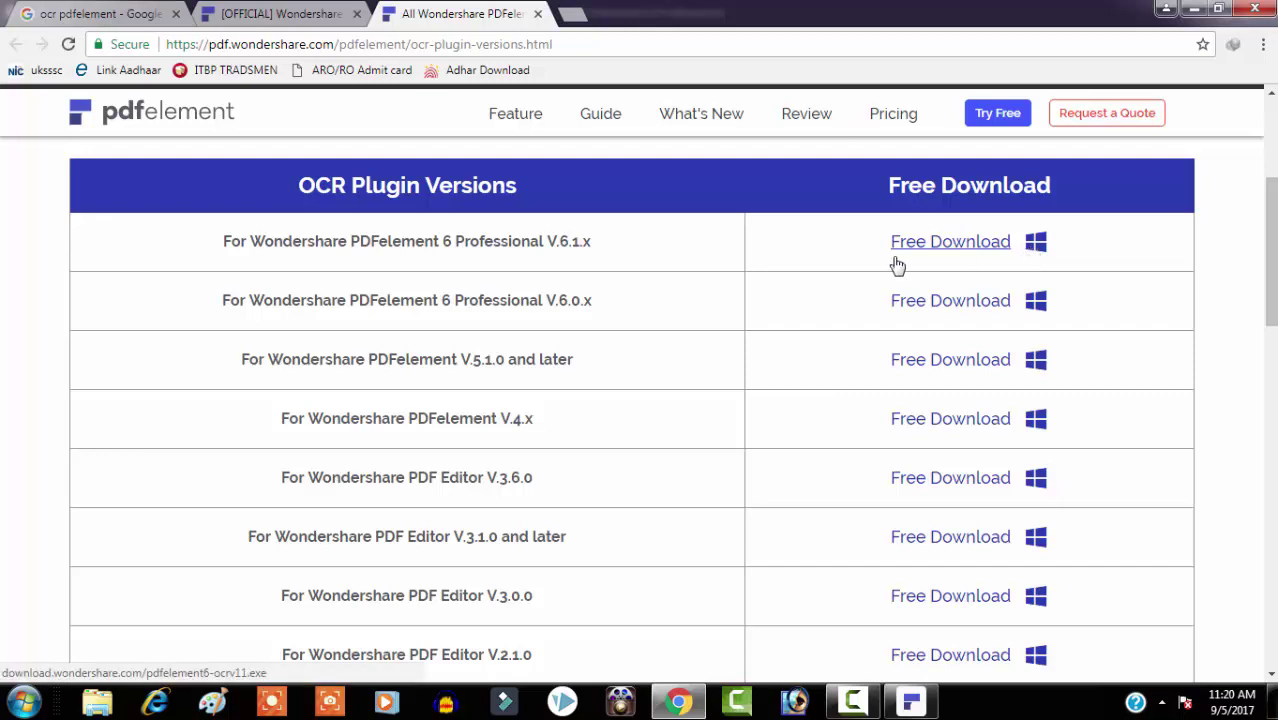
drag(1274, 226, 1276, 195)
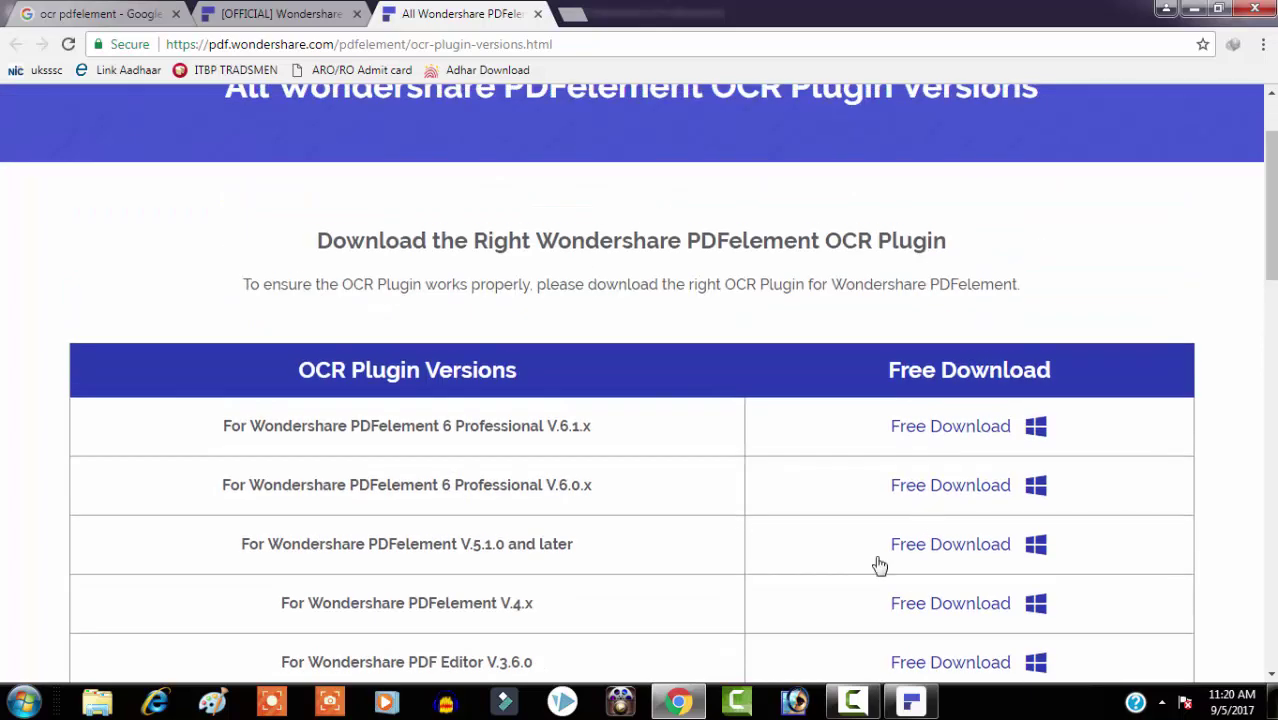
click(908, 704)
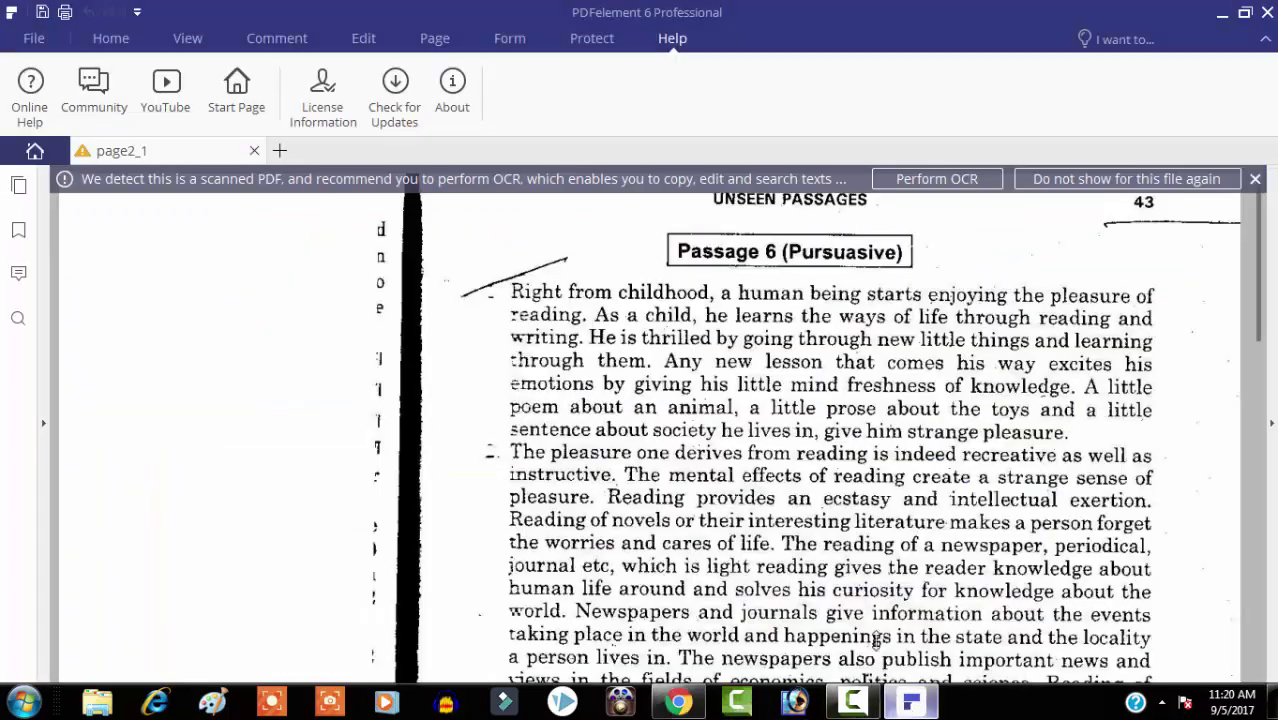
Run OCR on the scanned page2_1 page with English as the language.
click(945, 180)
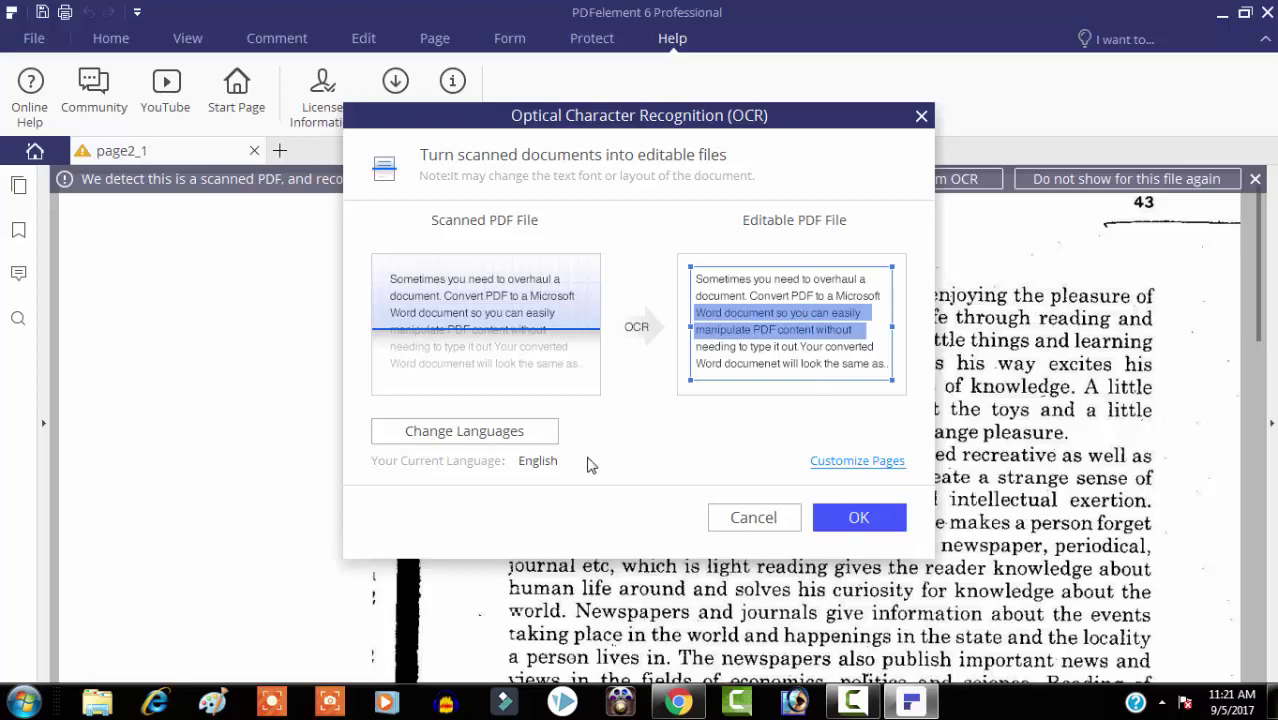
click(845, 530)
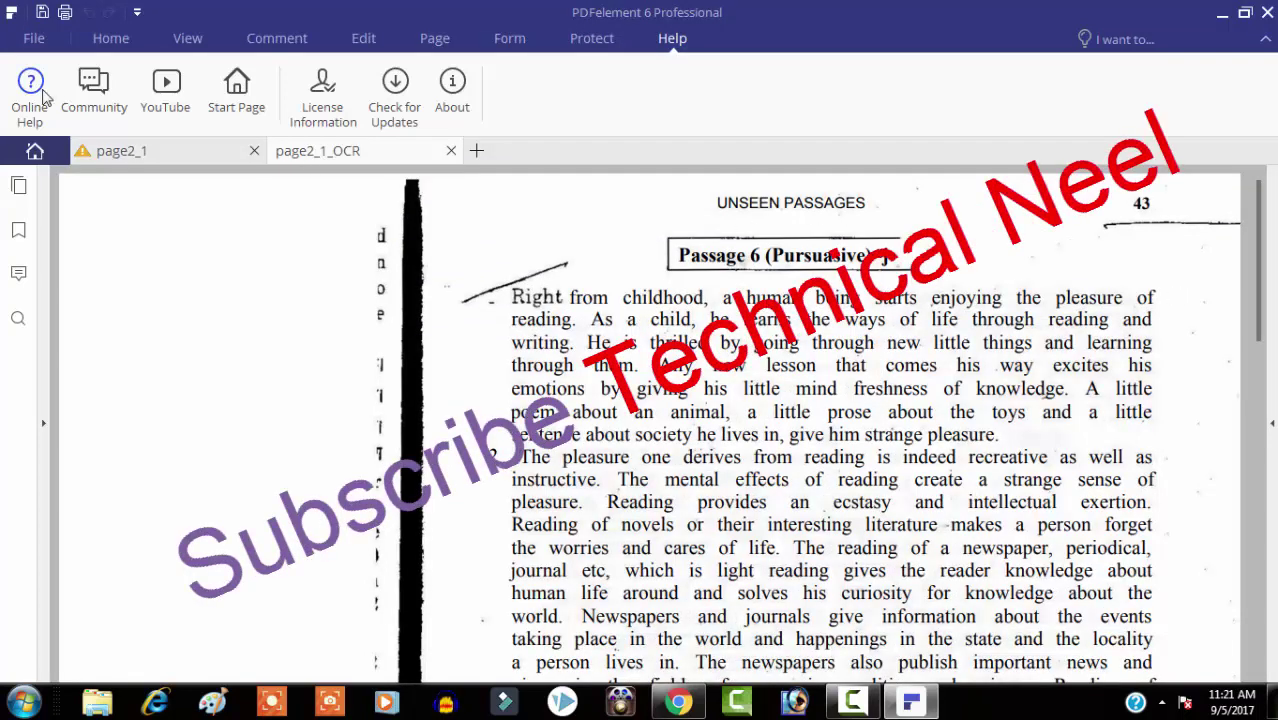
Turn on text editing and retype the garbled word as 'reading'.
click(120, 39)
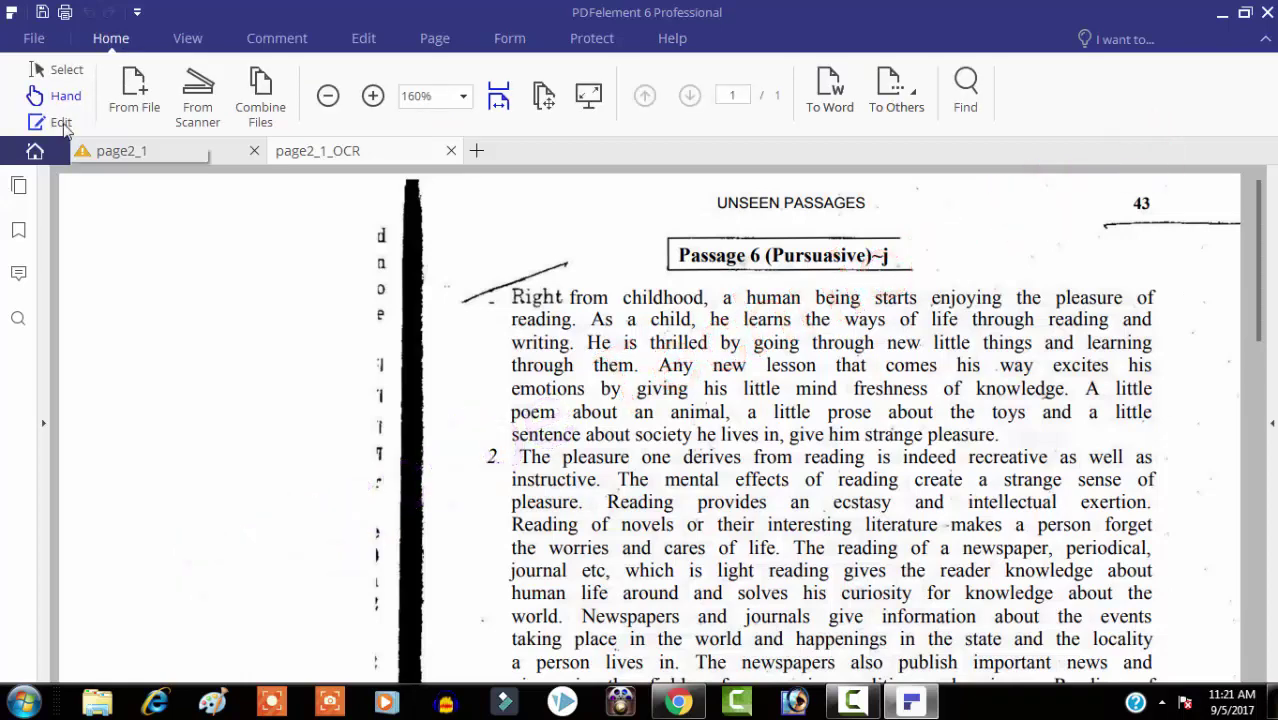
click(61, 122)
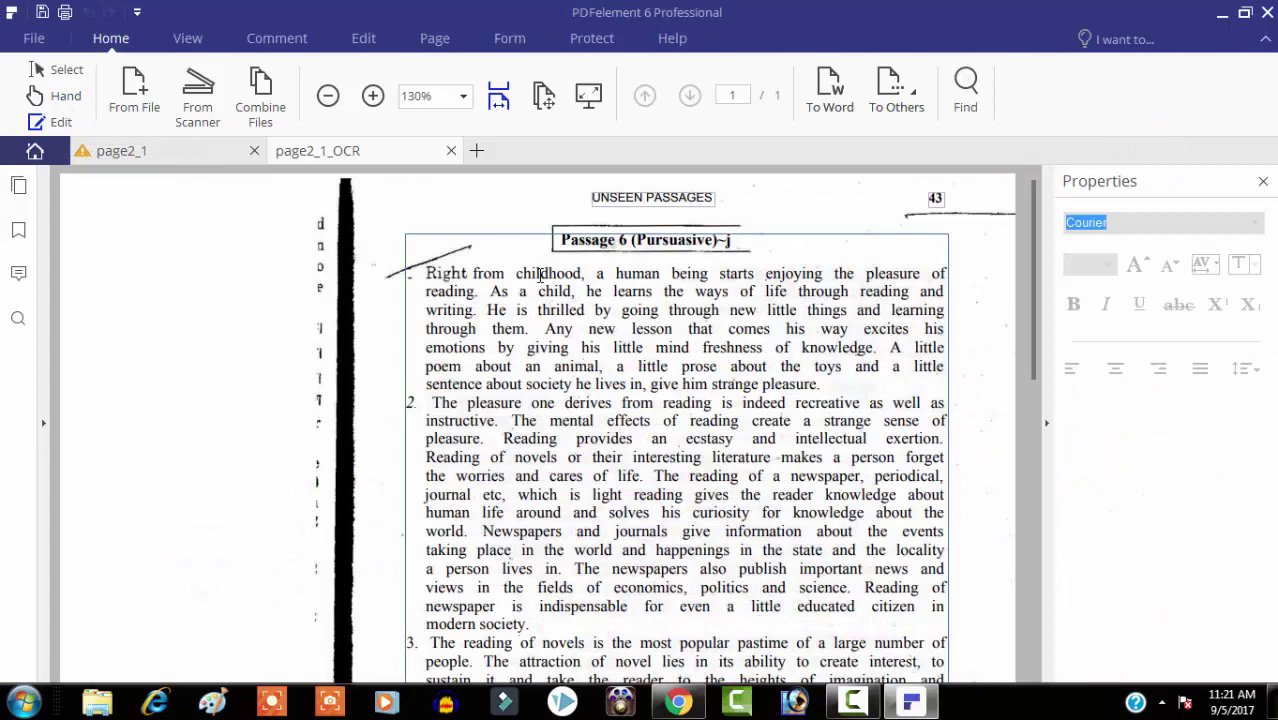
click(695, 403)
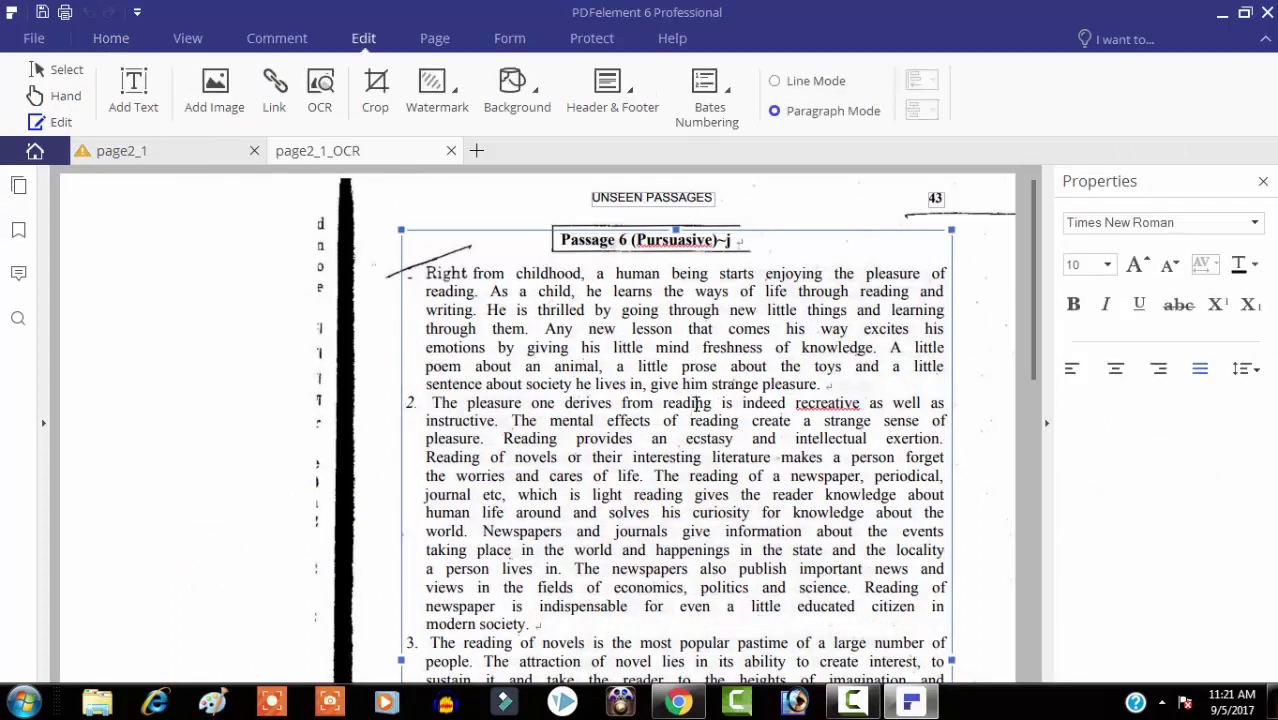
key(BackSpace)
key(BackSpace)
key(BackSpace)
key(BackSpace)
key(BackSpace)
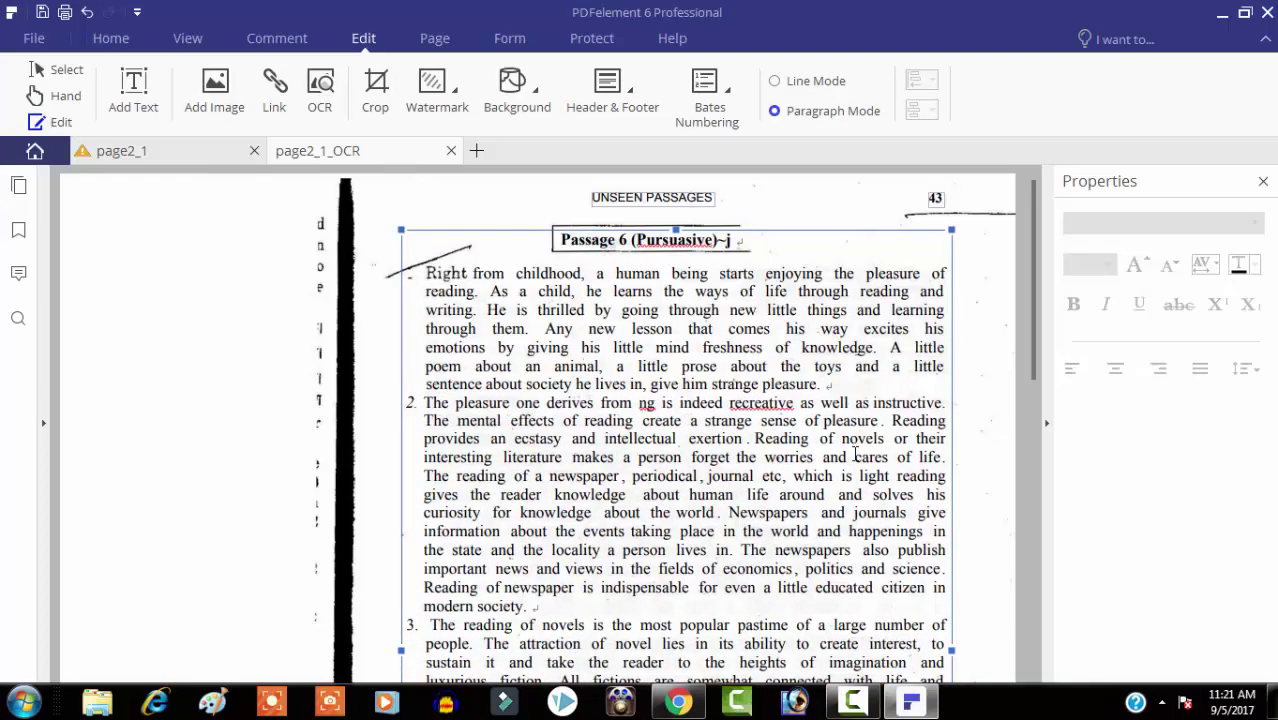
key(Delete)
key(Delete)
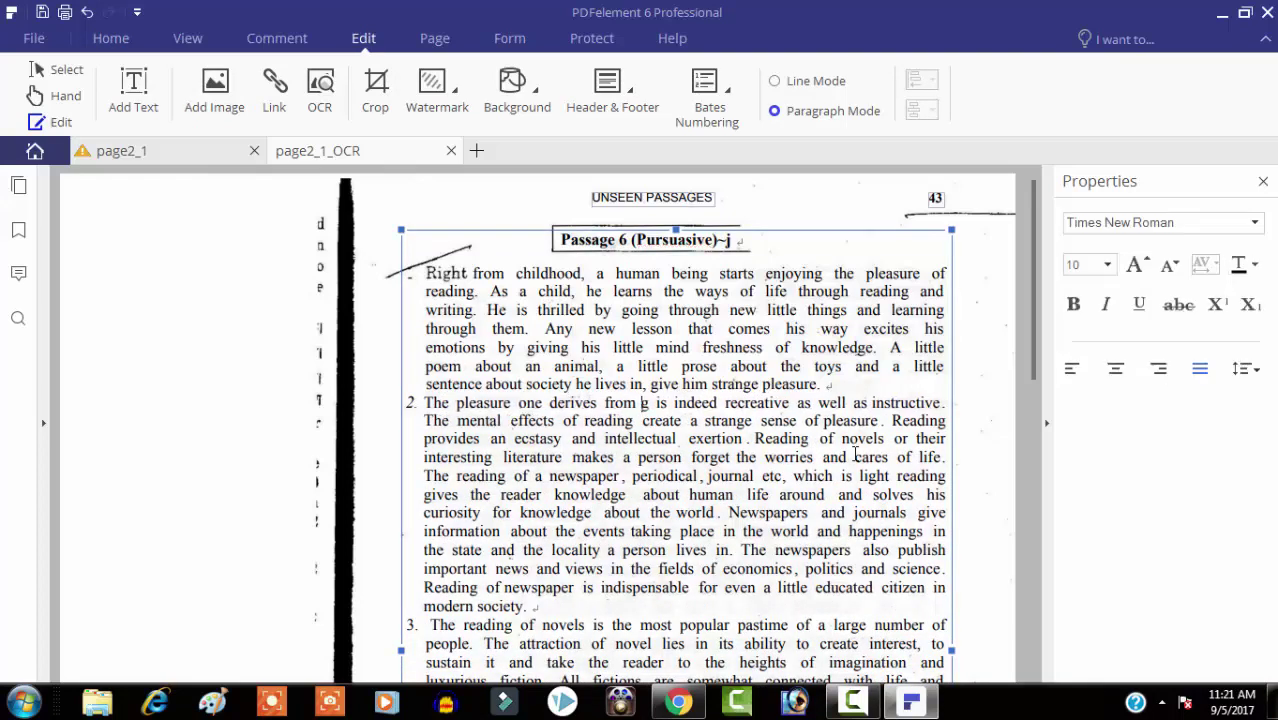
text(reading)
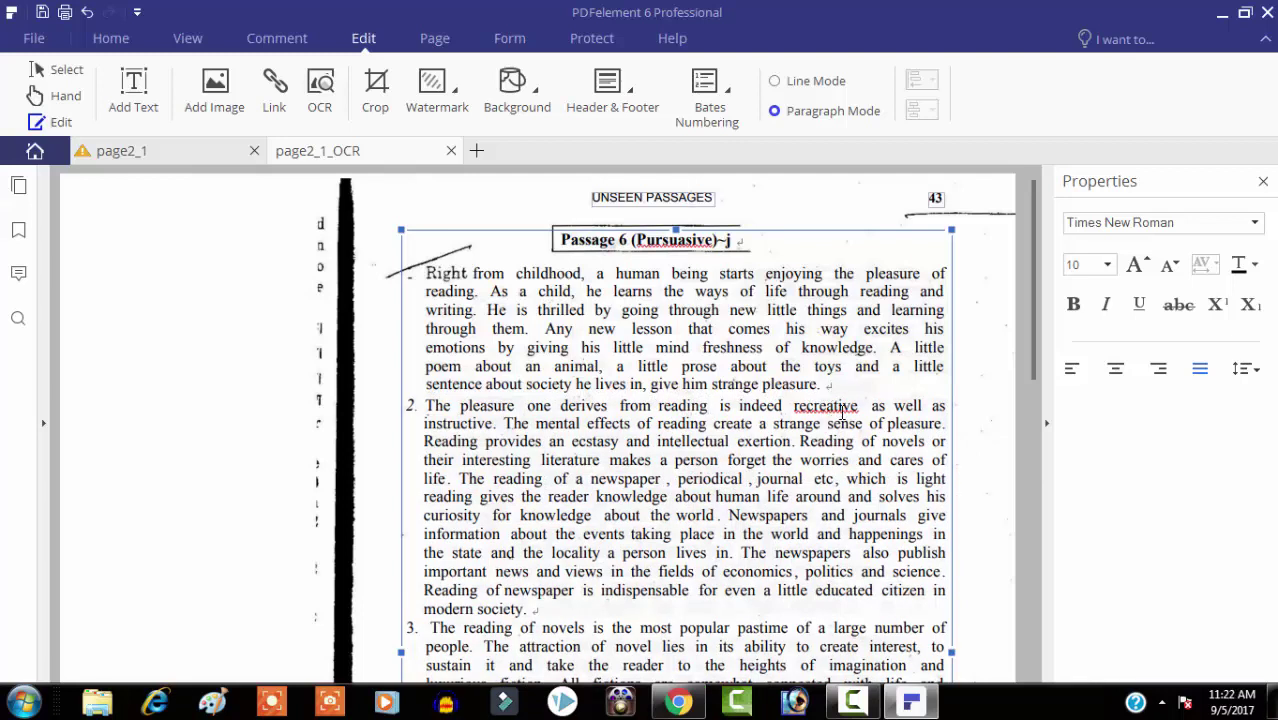
Correct 'recreative' to 're-creative' and 'Pursuasive' to 'Persuasive' via spelling suggestions.
right_click(843, 406)
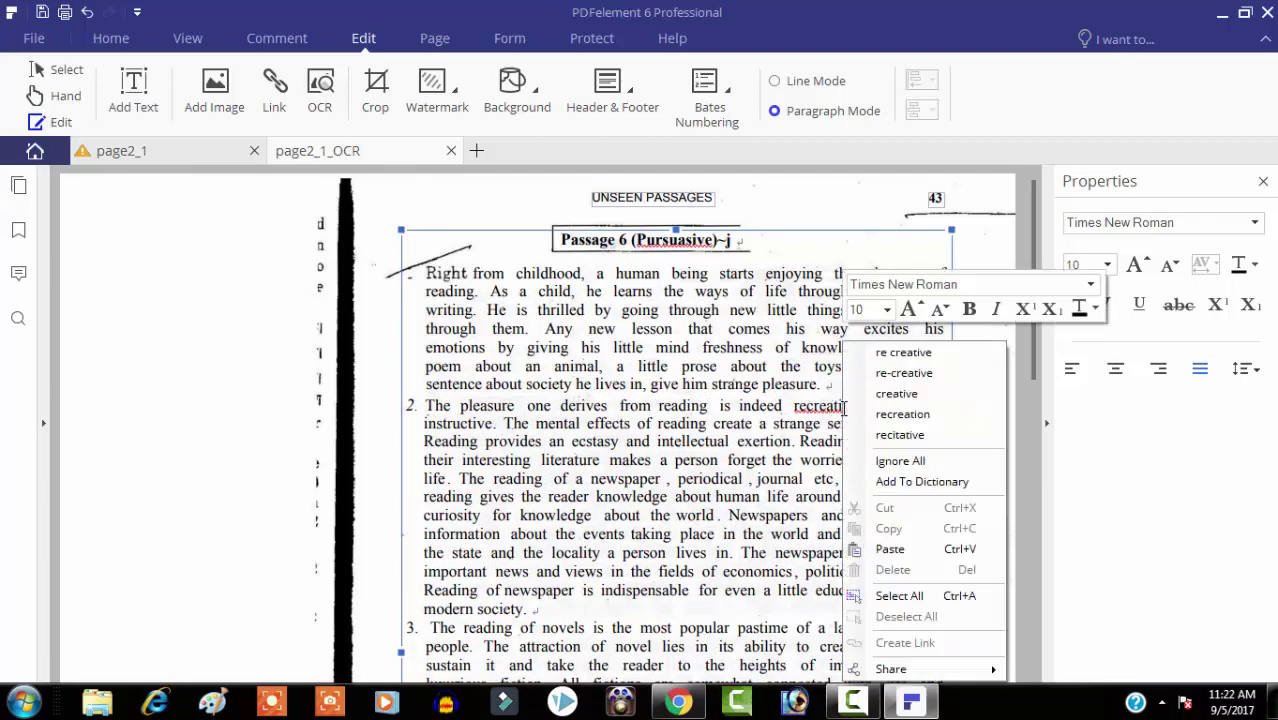
click(899, 374)
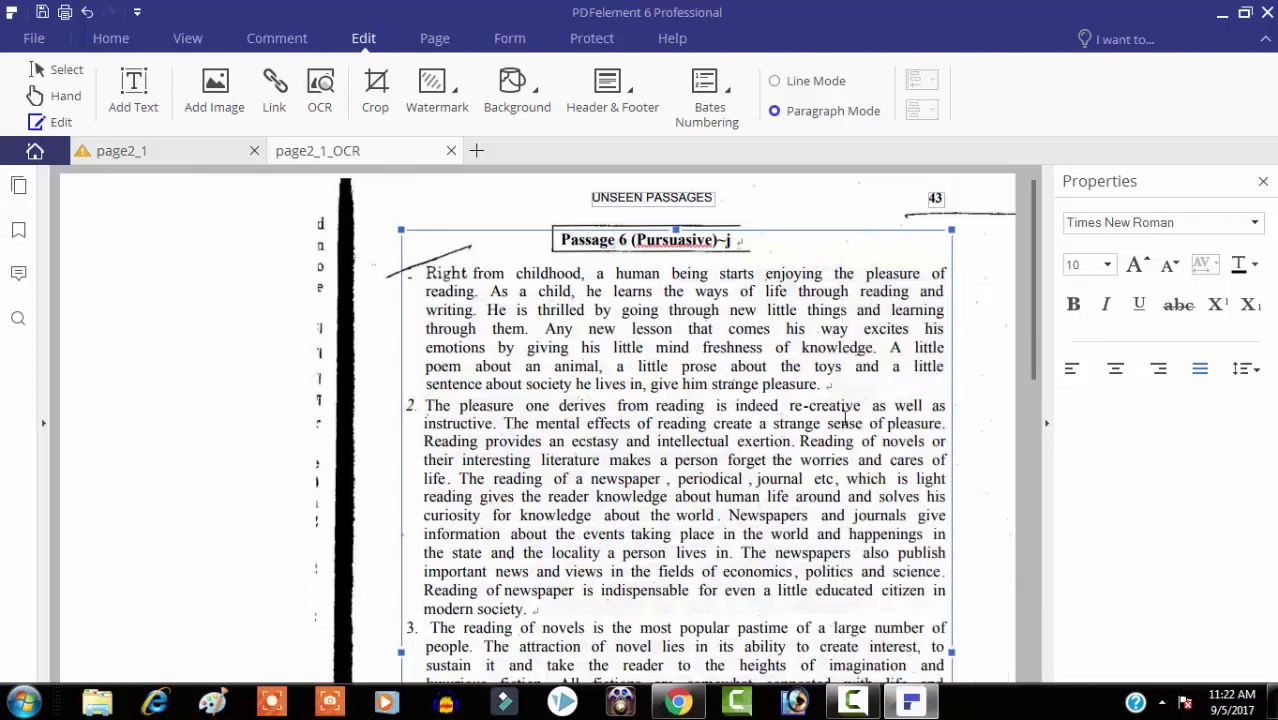
right_click(695, 243)
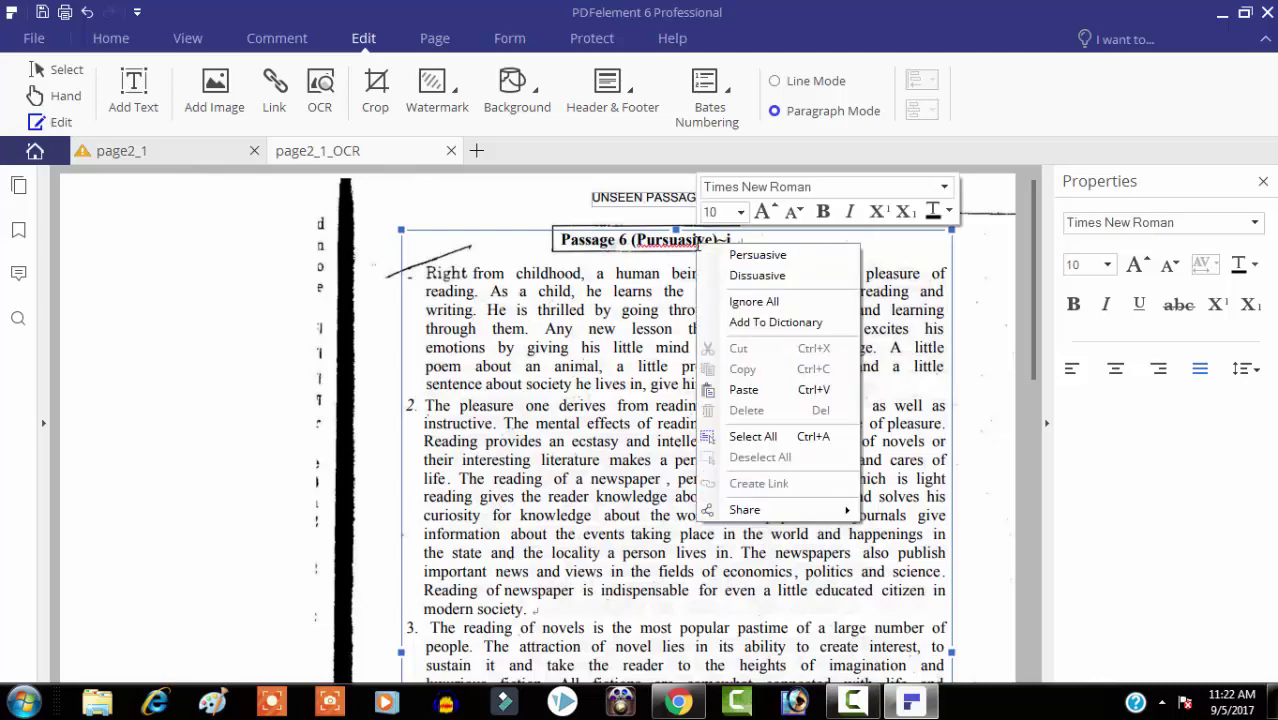
click(777, 257)
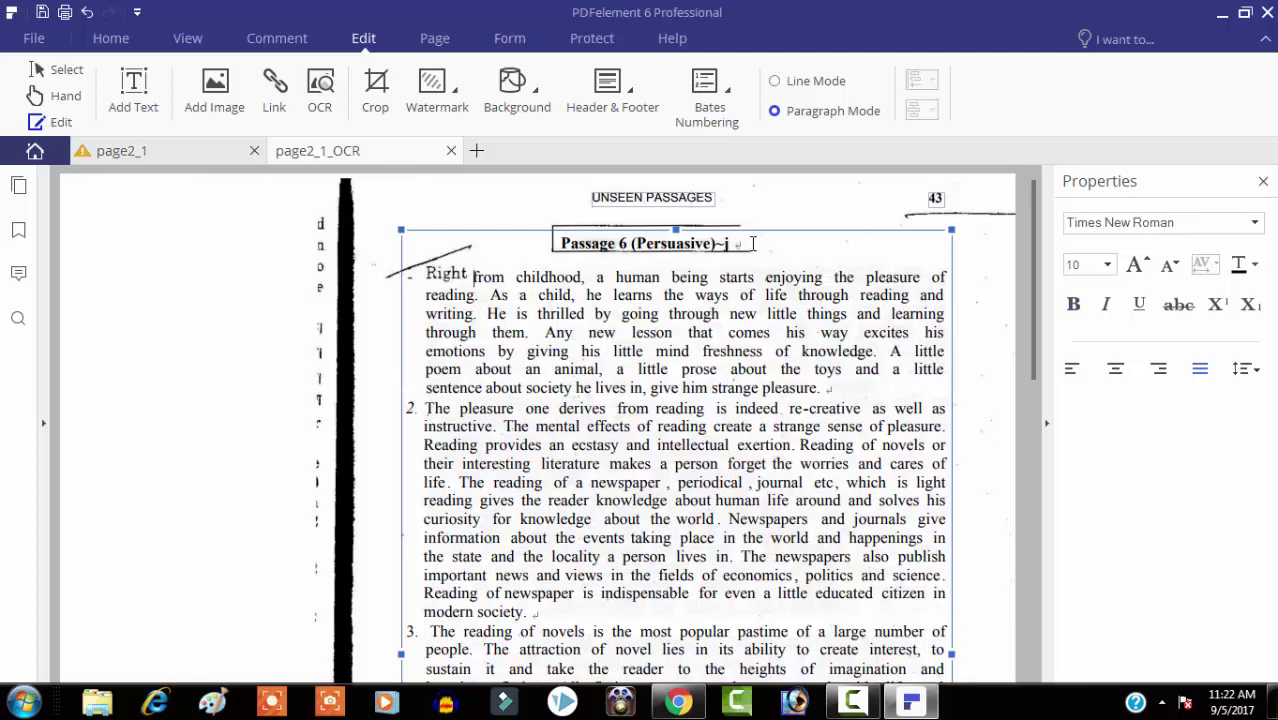
Restore 'Right from childhood' as its own paragraph below the heading.
key(BackSpace)
key(BackSpace)
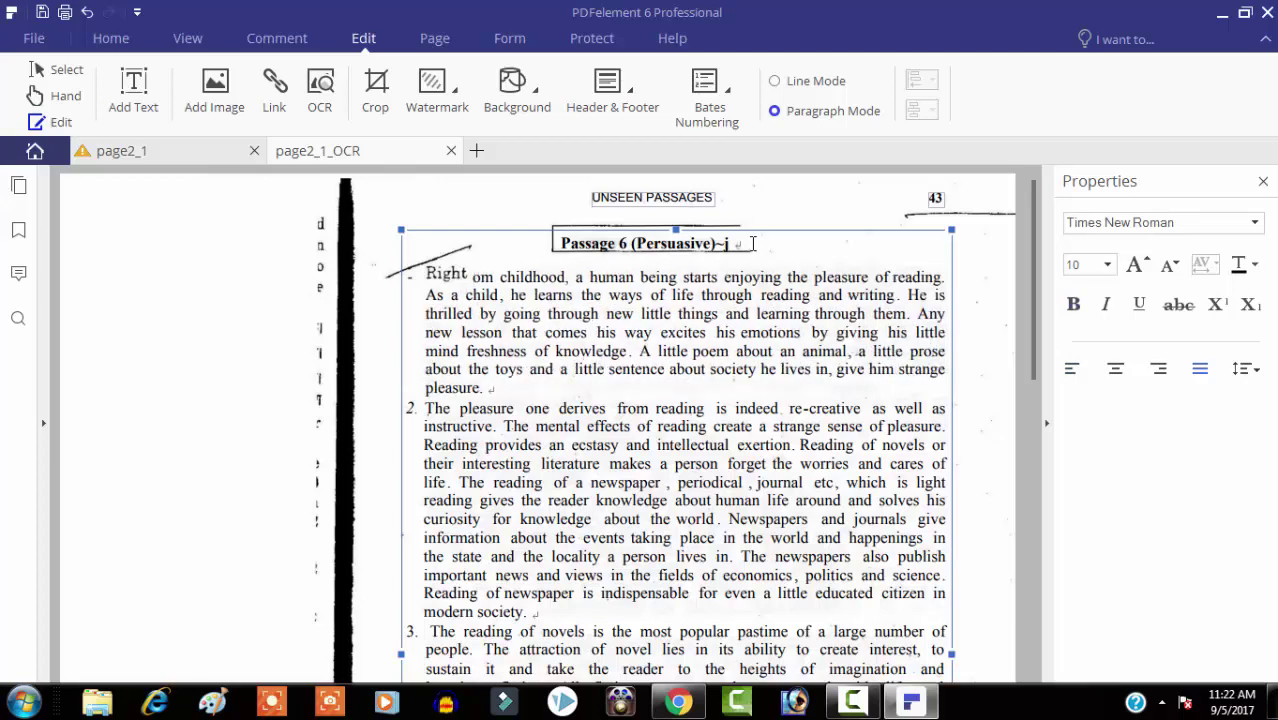
key(ctrl+z)
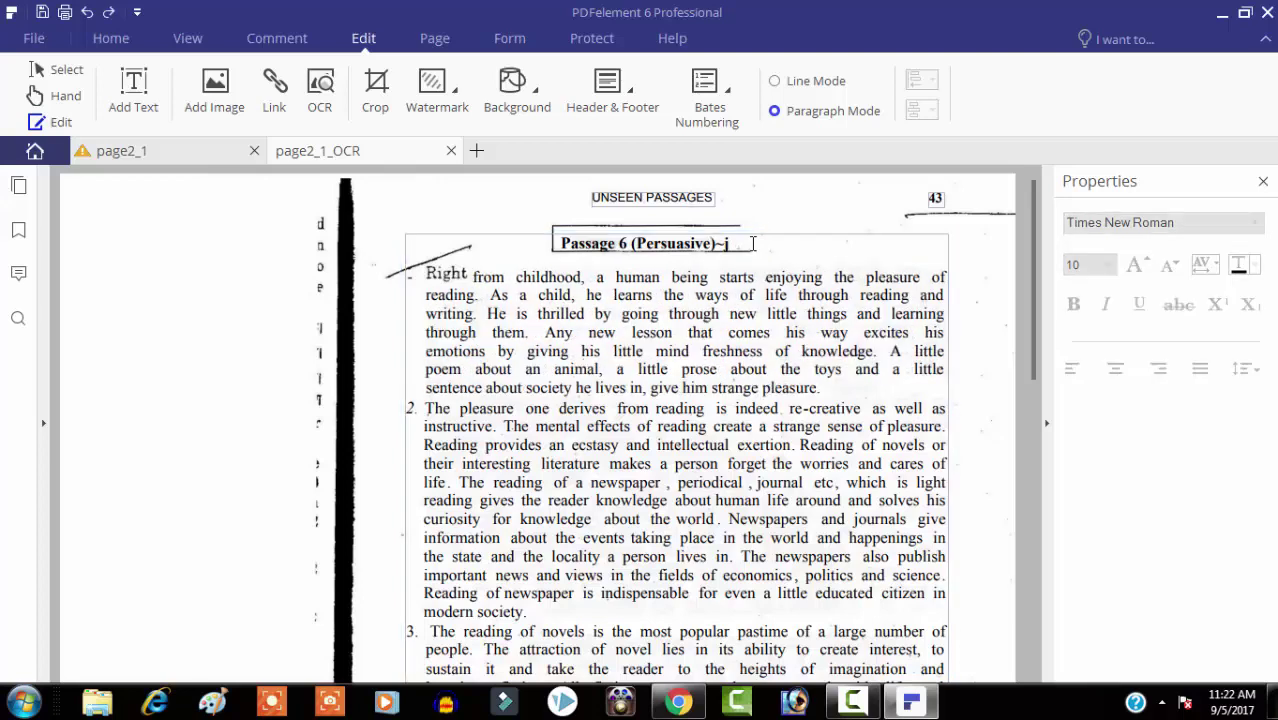
click(753, 243)
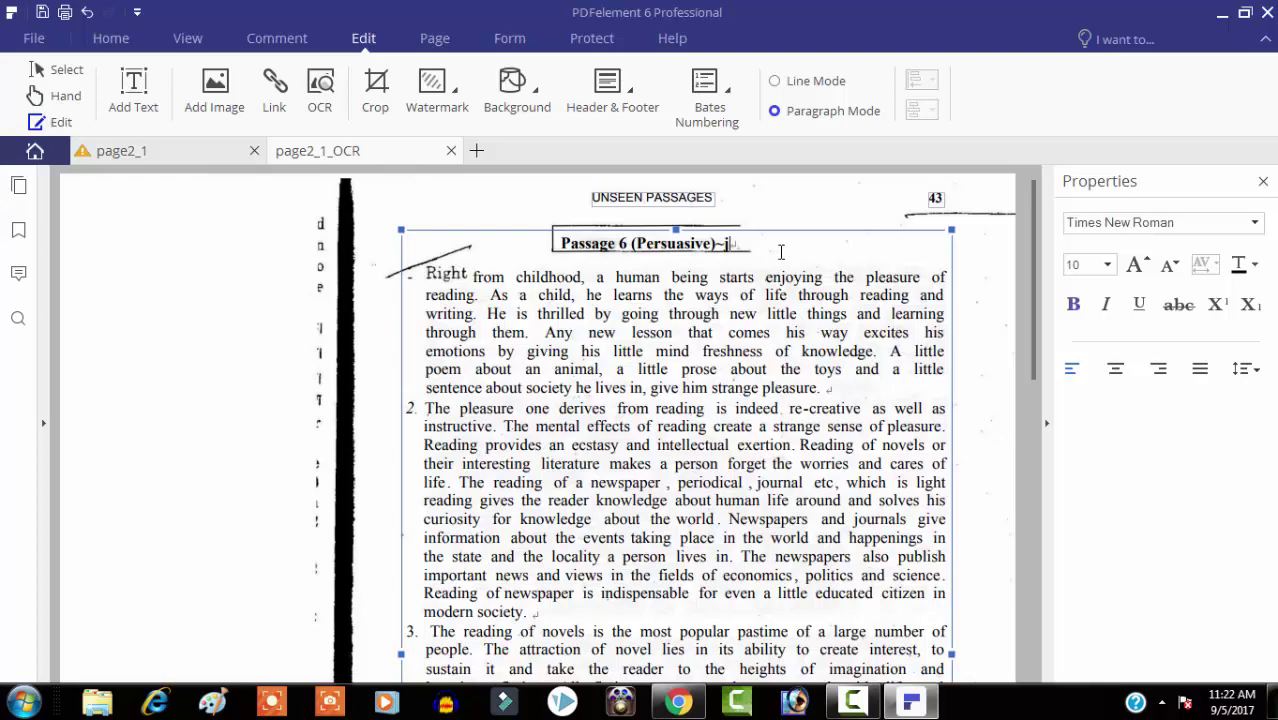
key(Delete)
key(Delete)
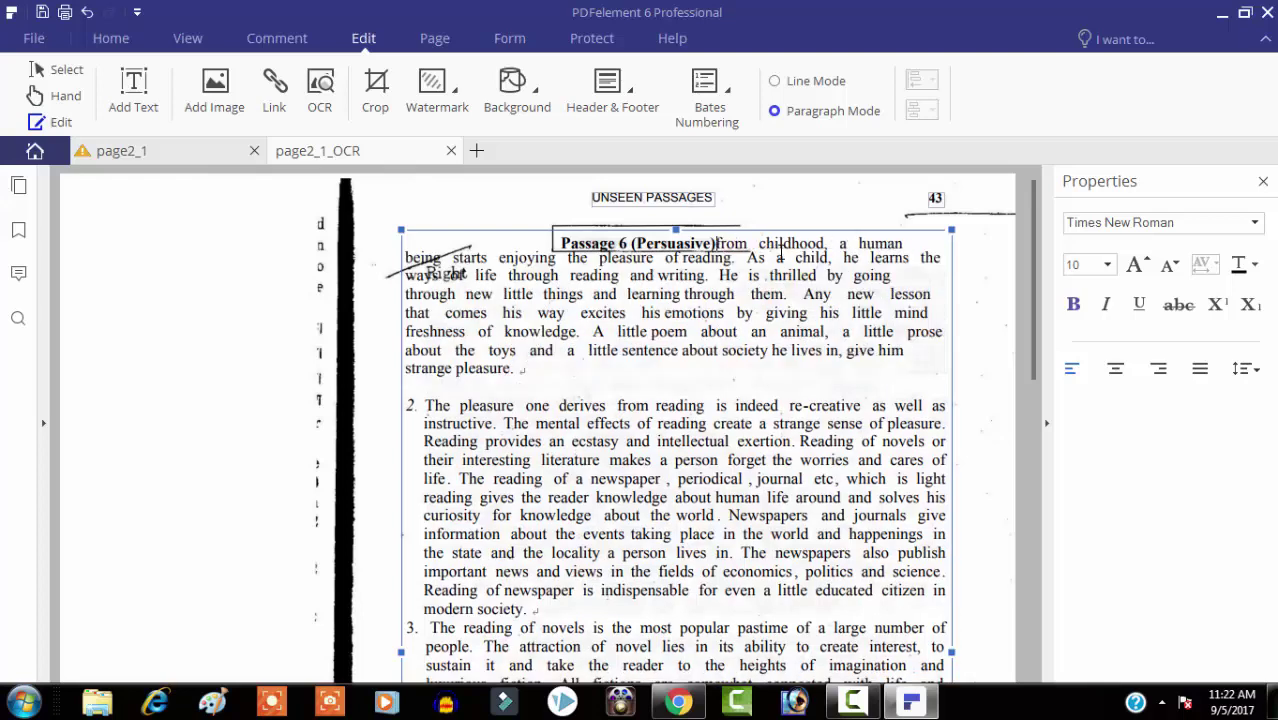
key(ctrl+z)
key(ctrl+z)
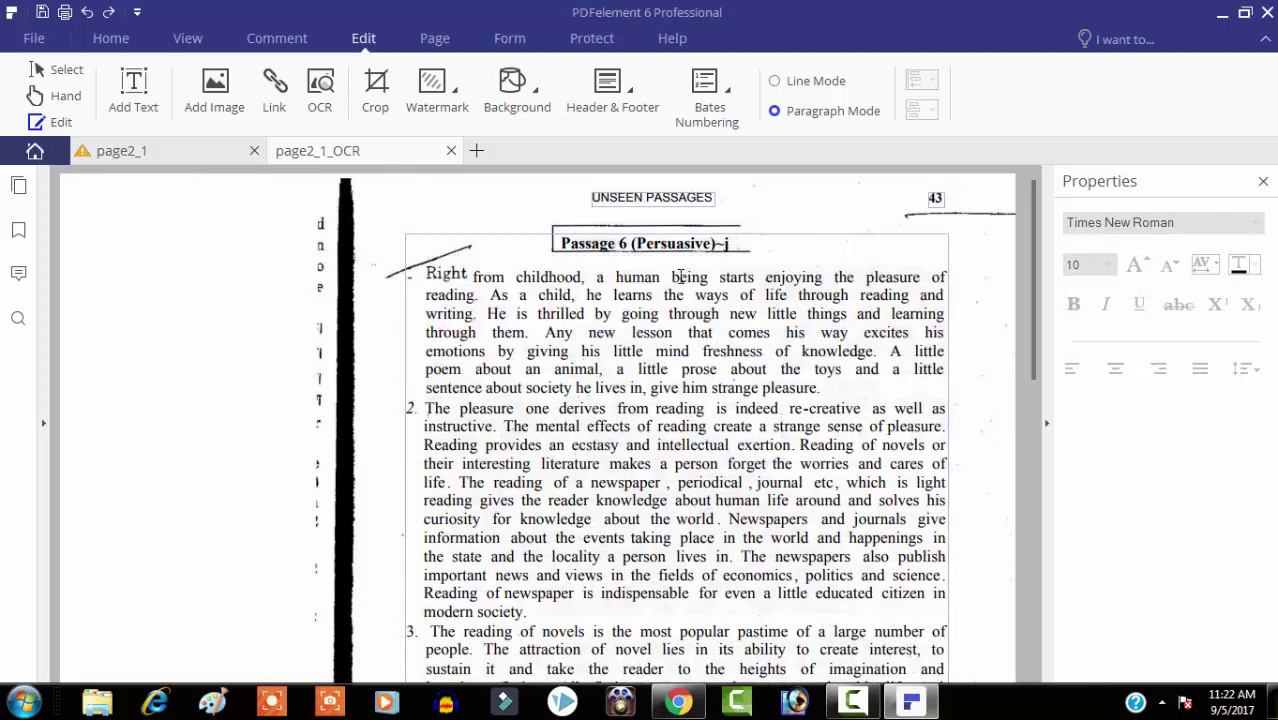
click(588, 432)
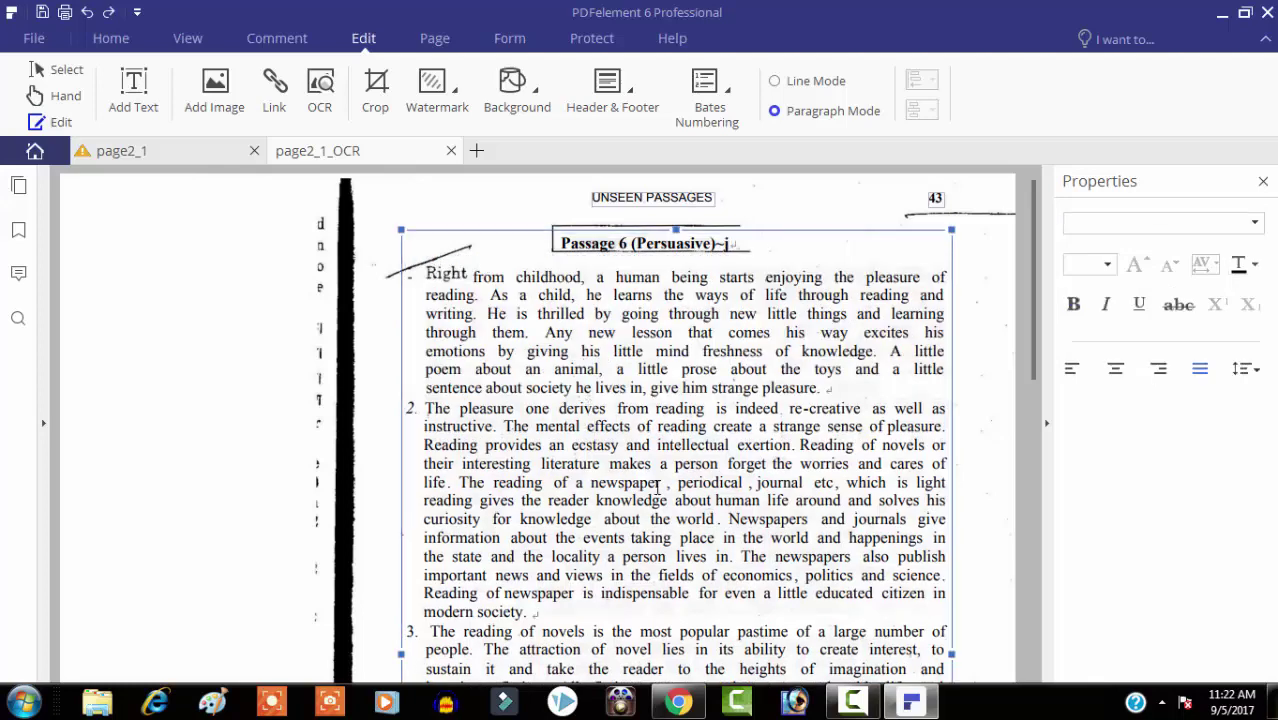
drag(700, 482, 893, 482)
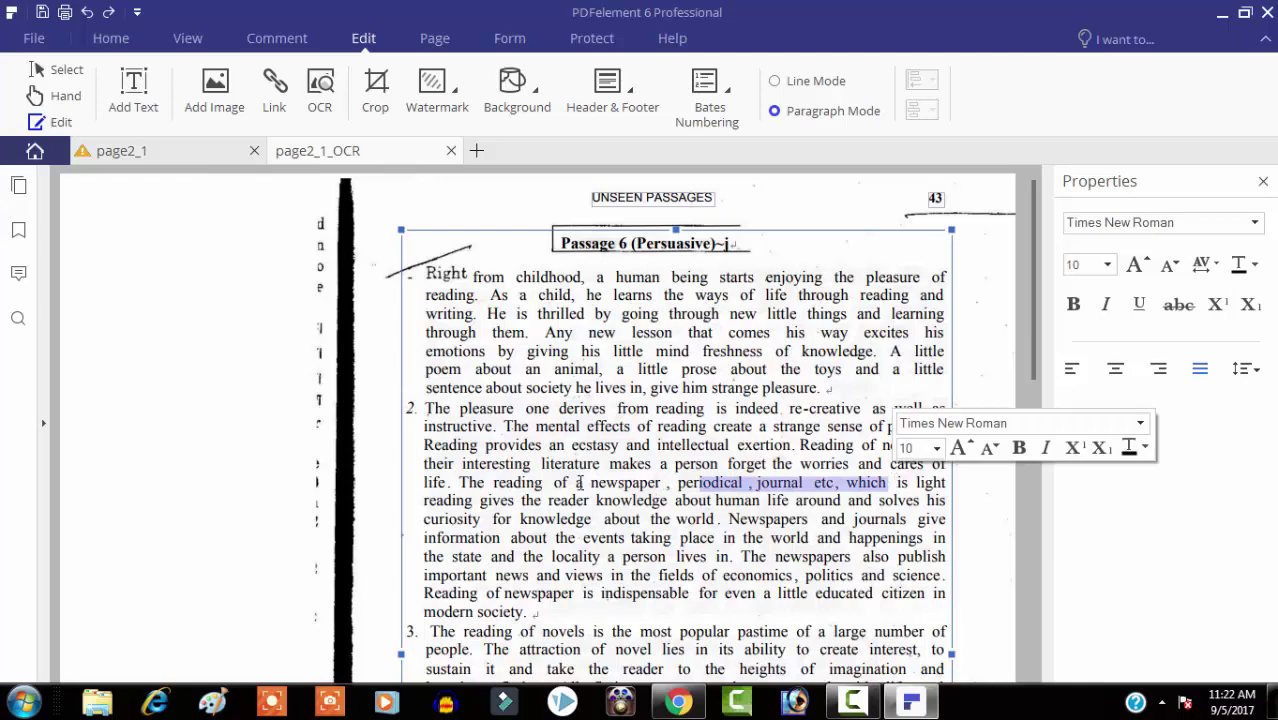
drag(425, 410, 666, 558)
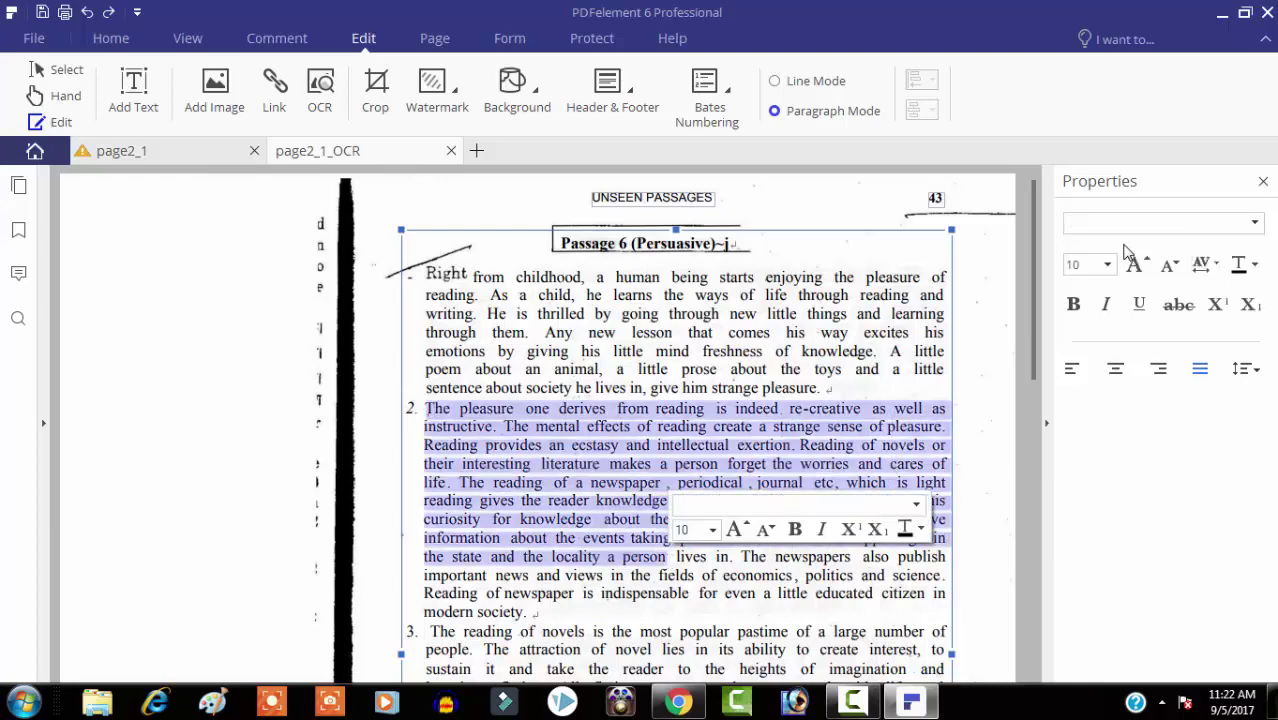
click(1071, 308)
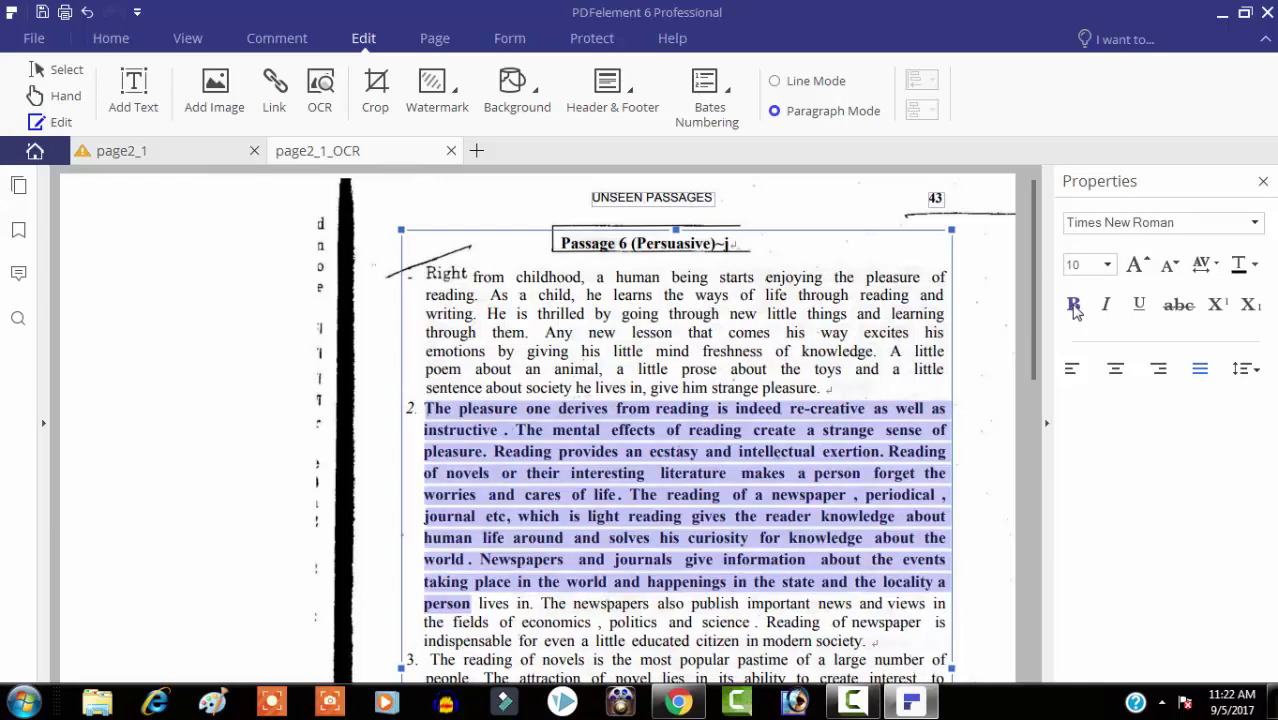
click(1074, 308)
click(1107, 308)
click(1107, 308)
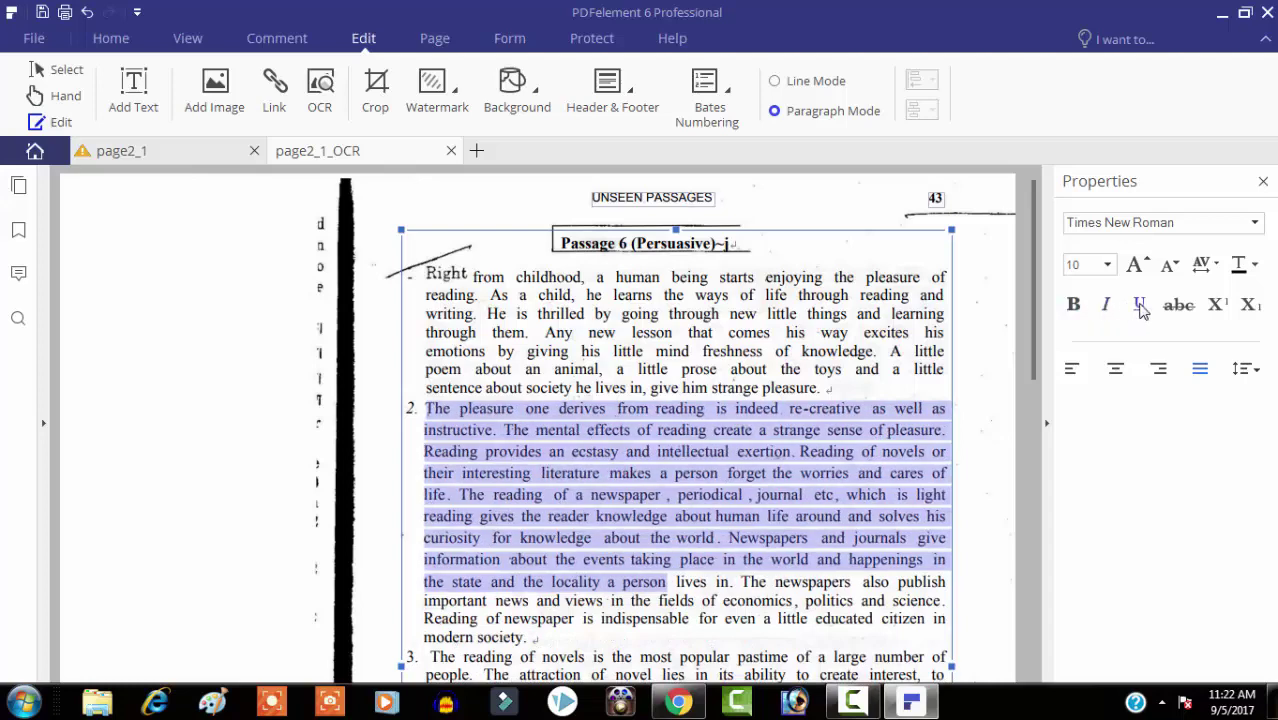
click(755, 507)
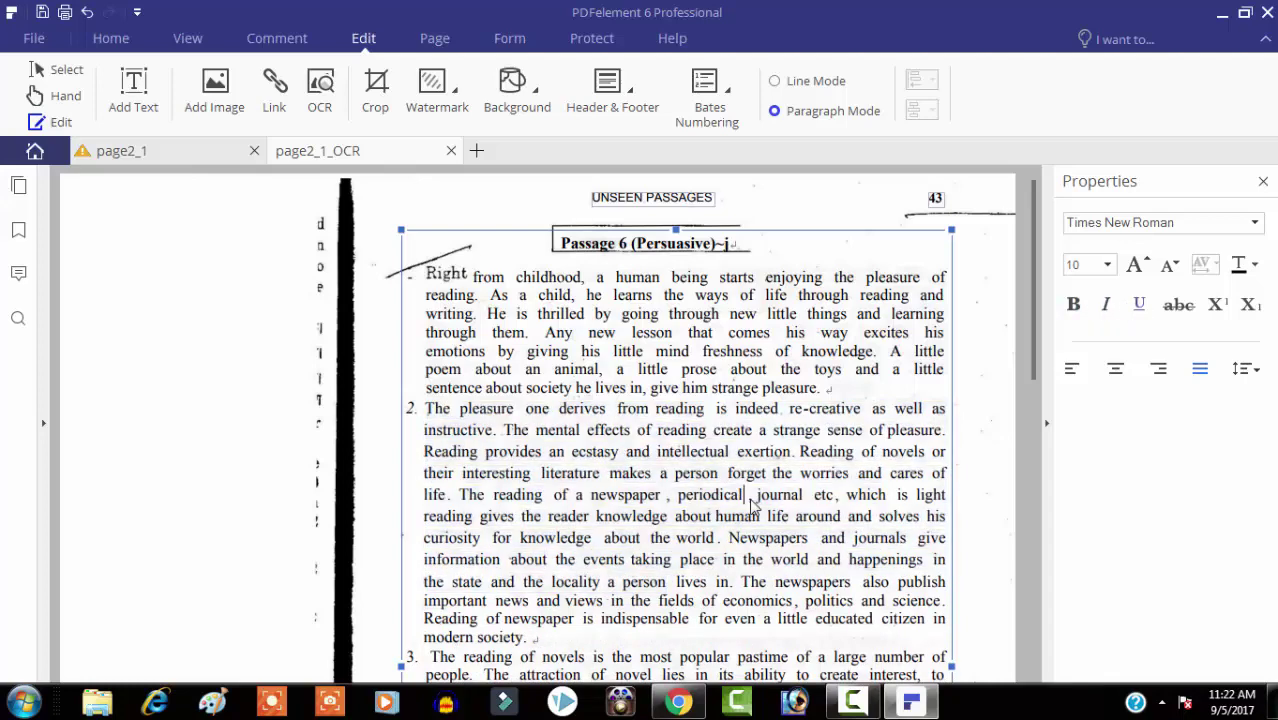
drag(424, 408, 808, 581)
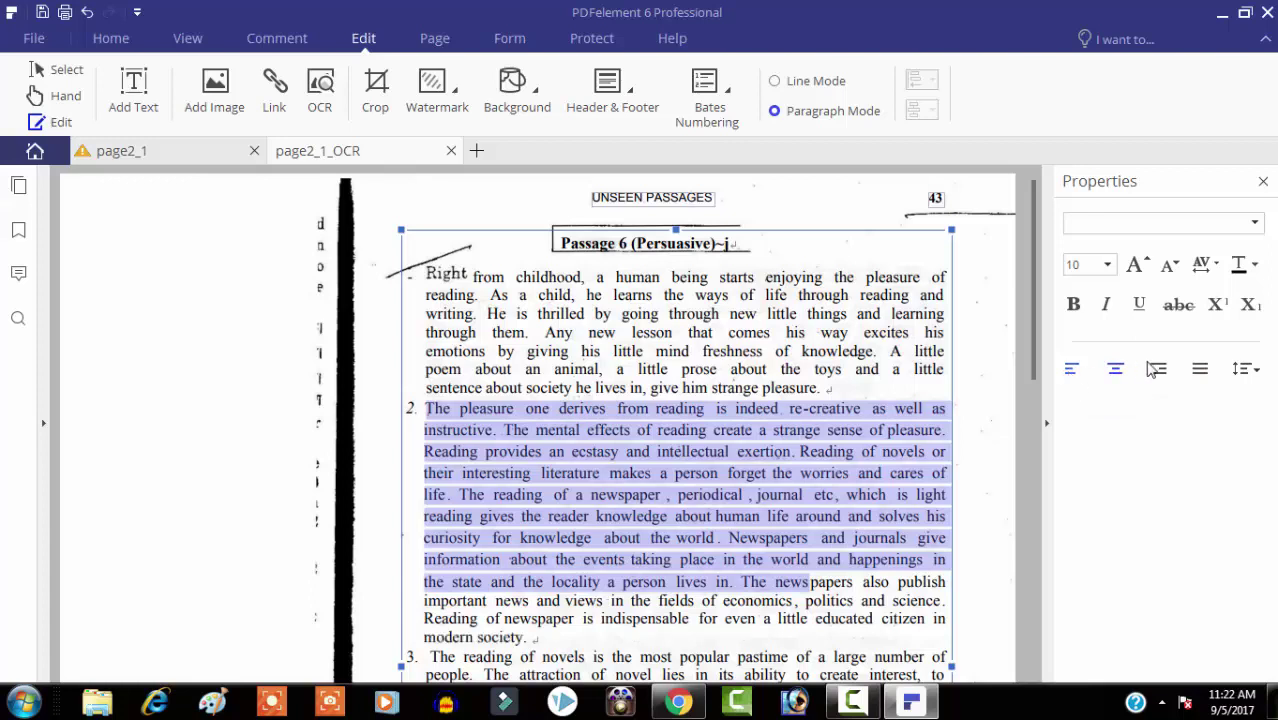
click(1255, 370)
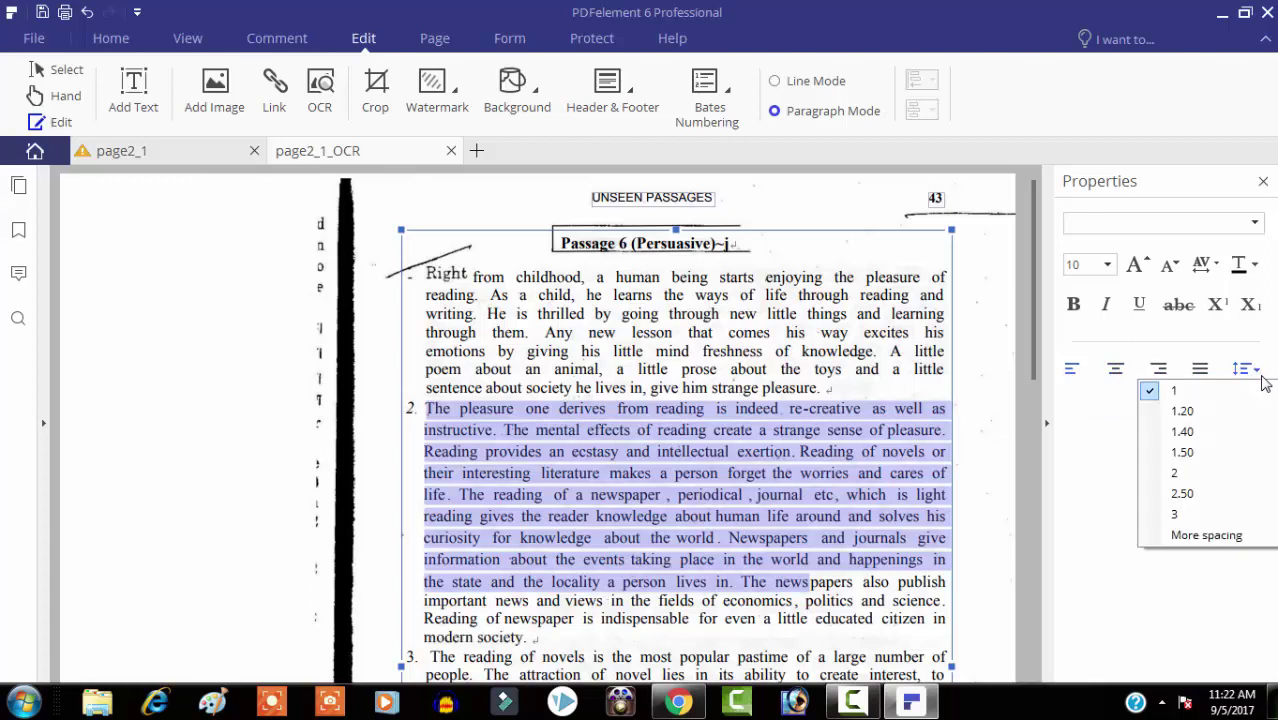
click(1185, 453)
click(1257, 370)
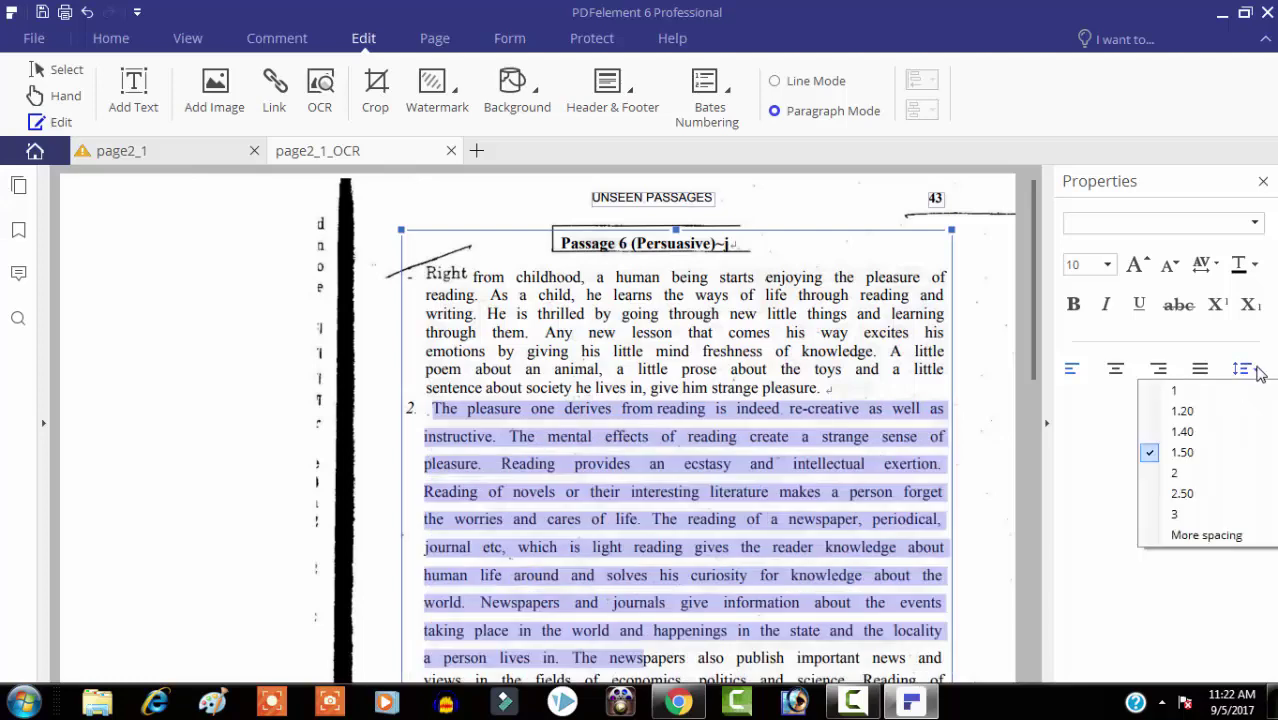
click(1202, 396)
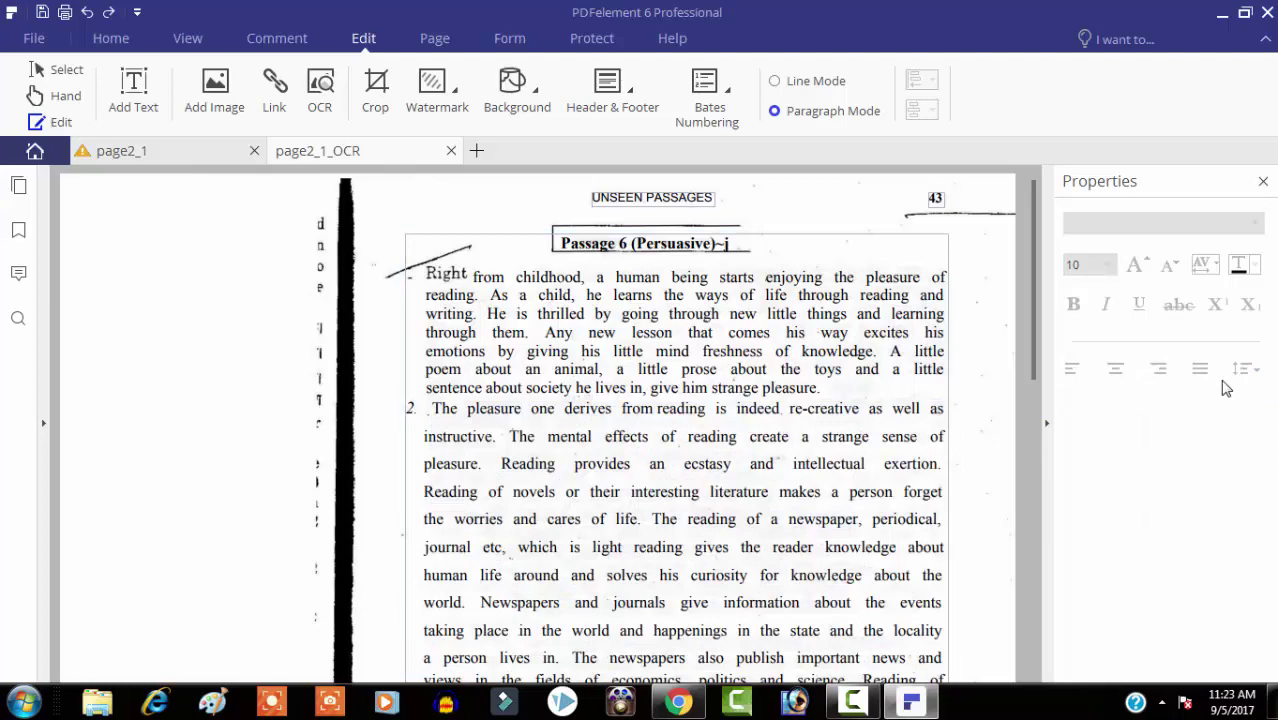
Try red and then green font colour on paragraph 2, then undo back to black.
click(836, 345)
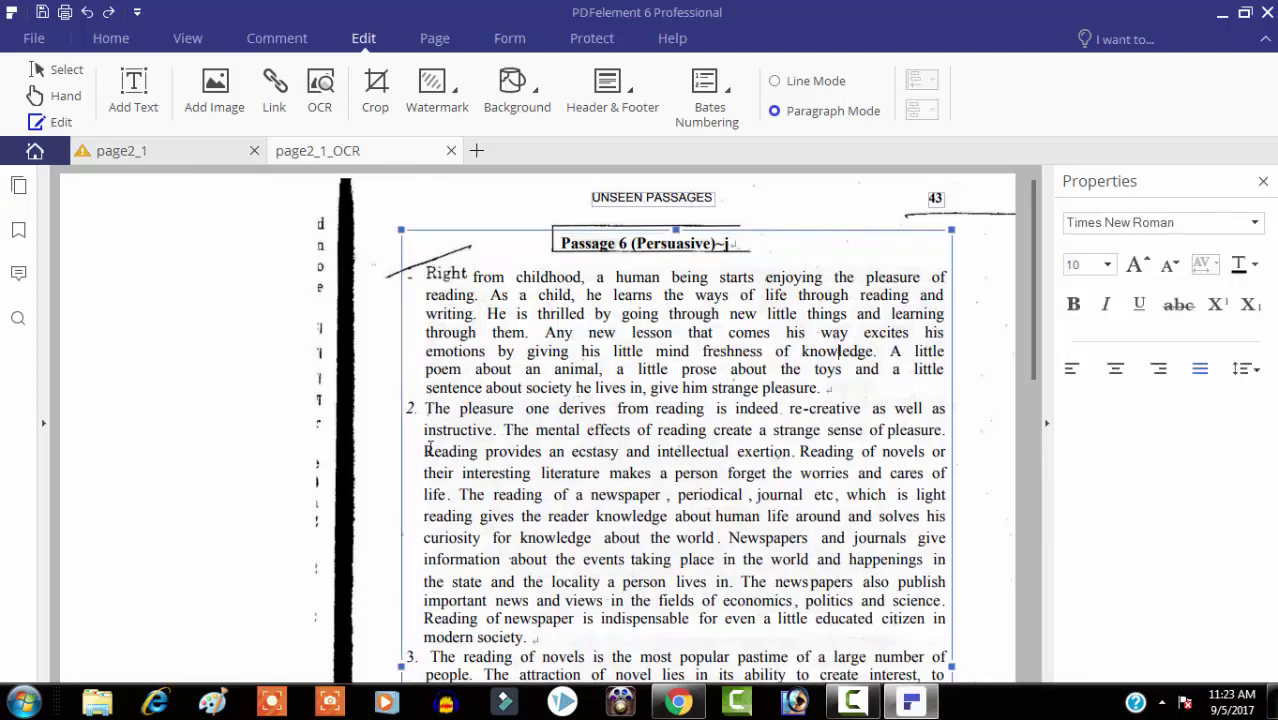
drag(805, 585, 955, 396)
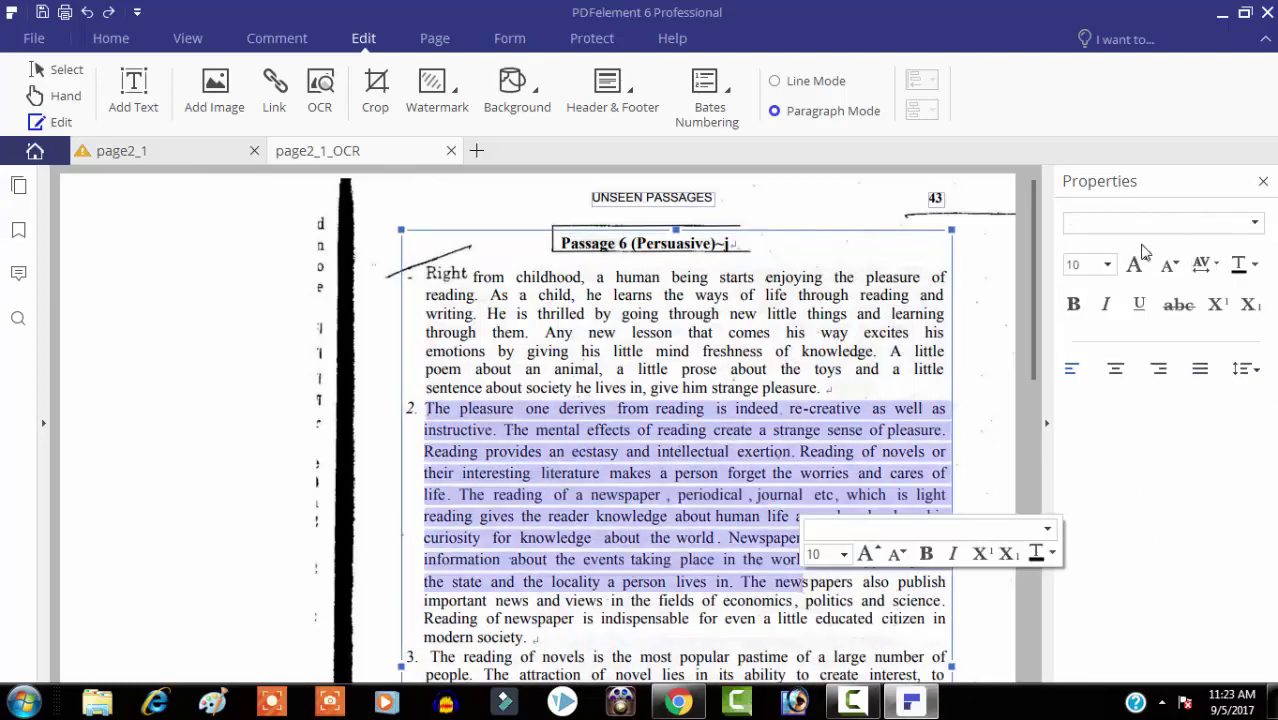
click(1108, 265)
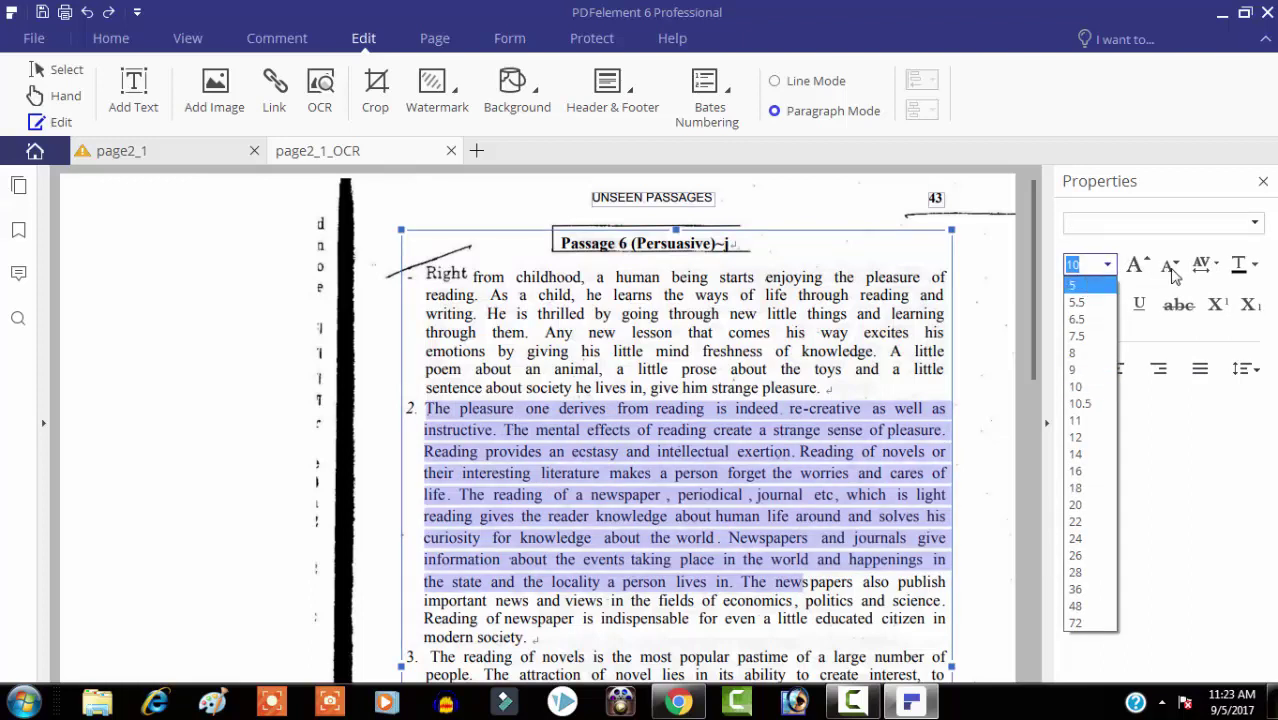
click(1256, 265)
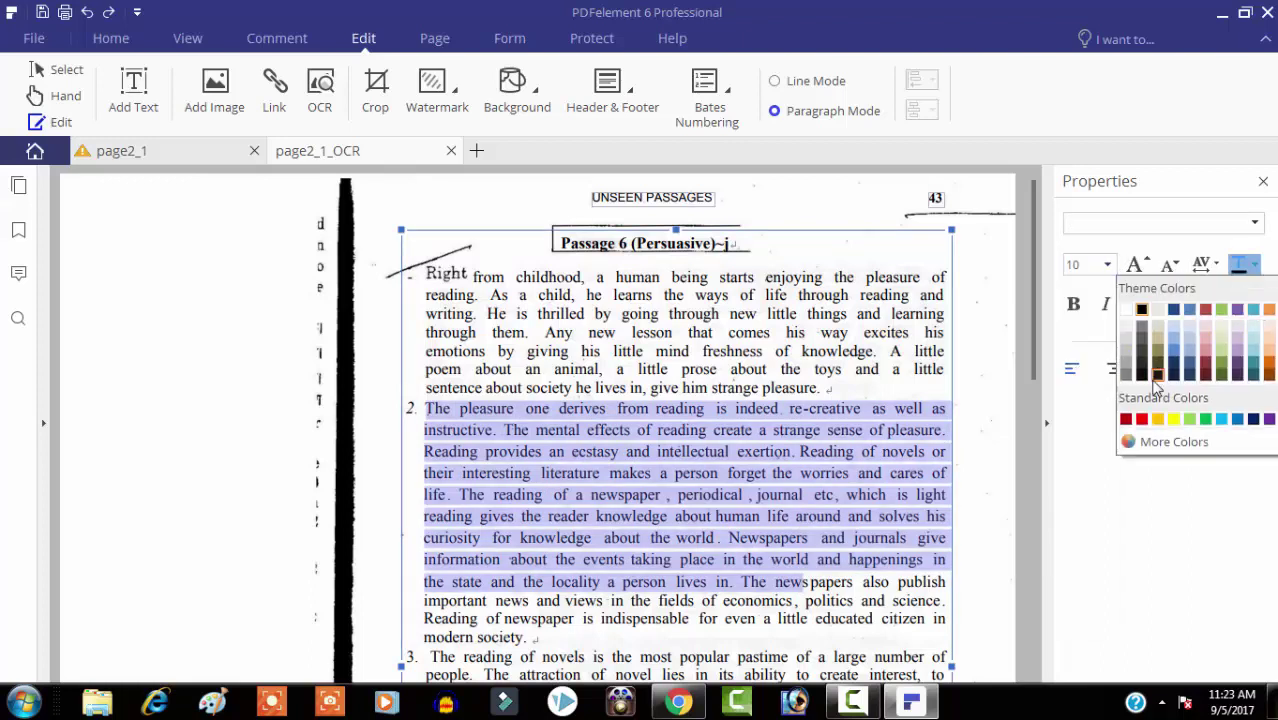
click(1144, 418)
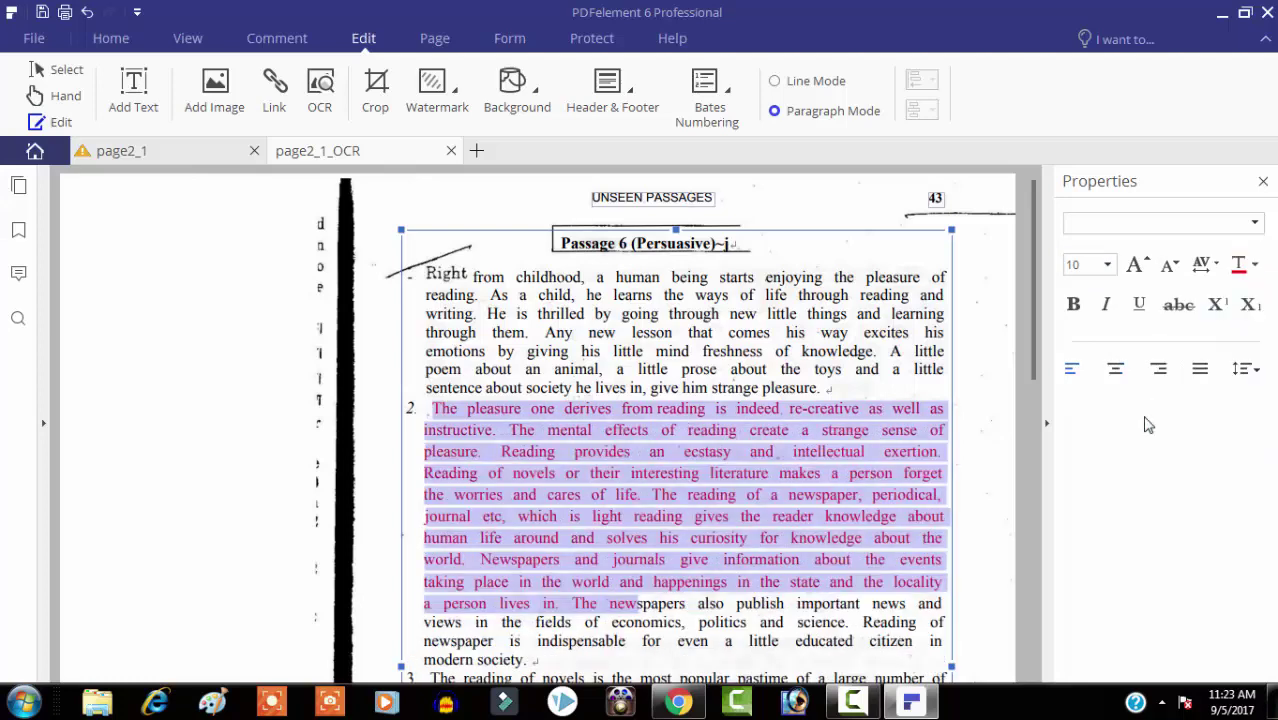
click(1250, 264)
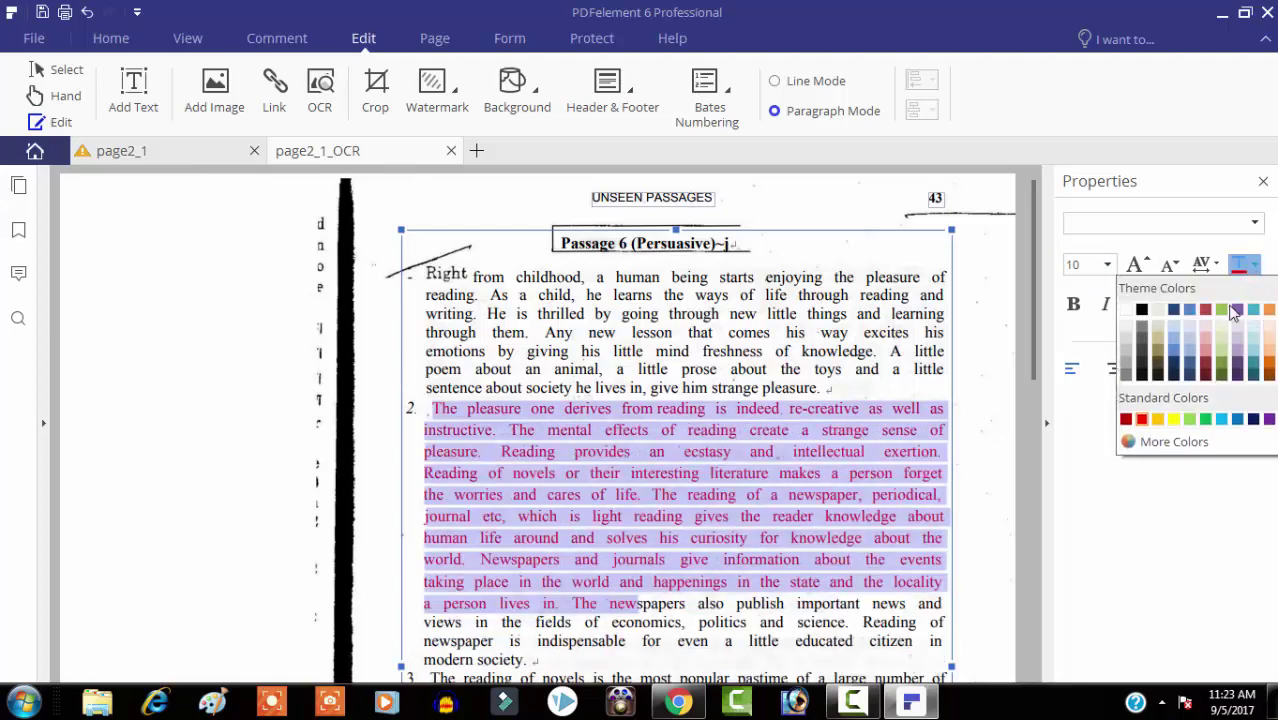
click(1205, 418)
click(775, 475)
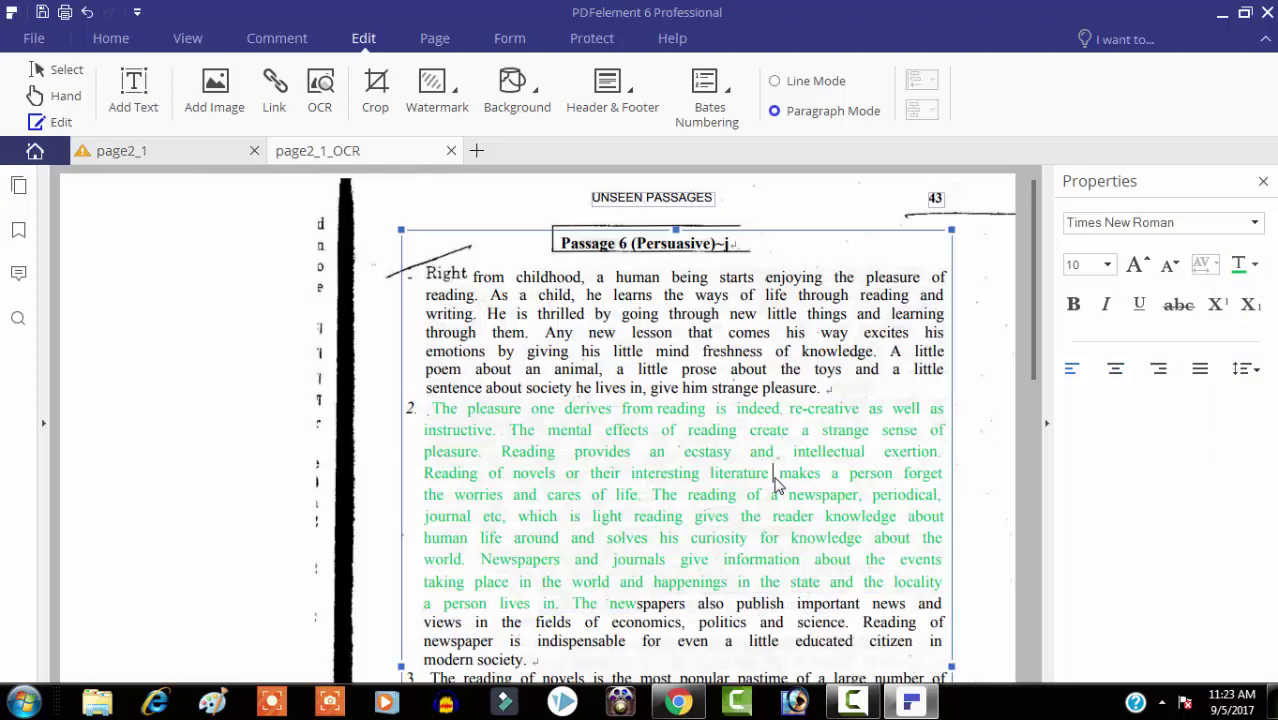
key(ctrl+z)
key(ctrl+z)
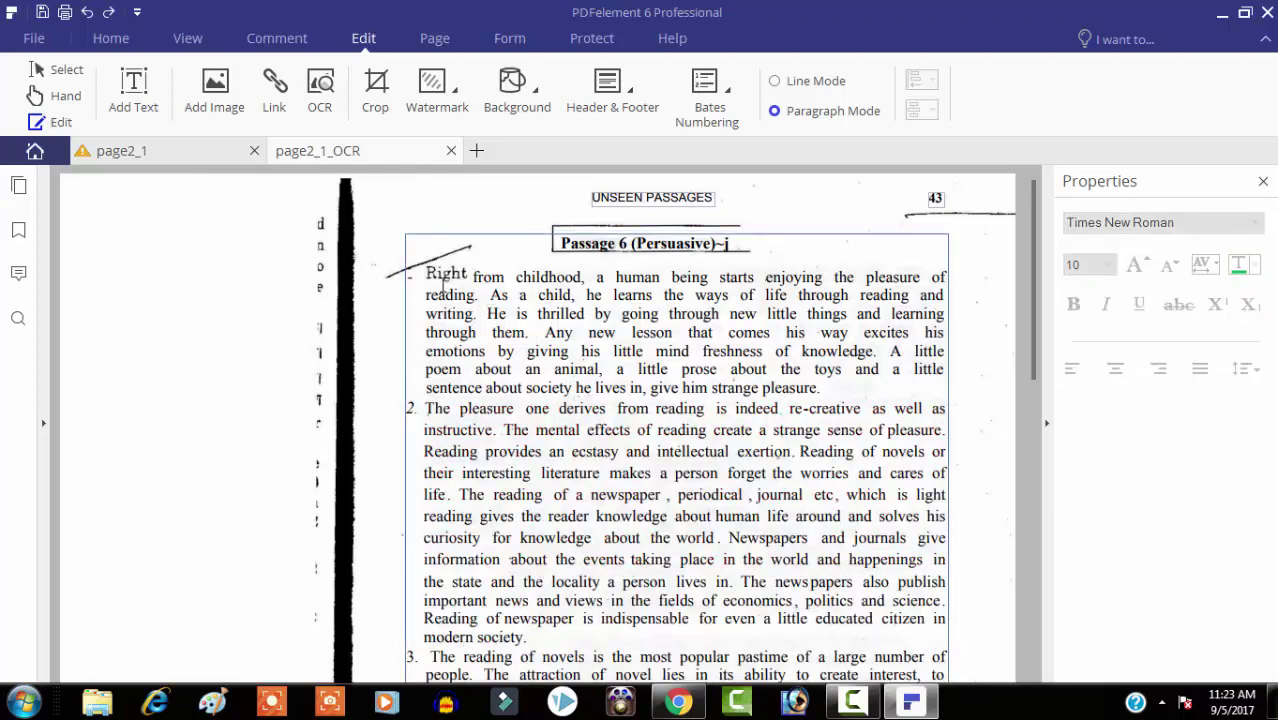
Select all the OCR'd passage text, including the heading.
click(440, 278)
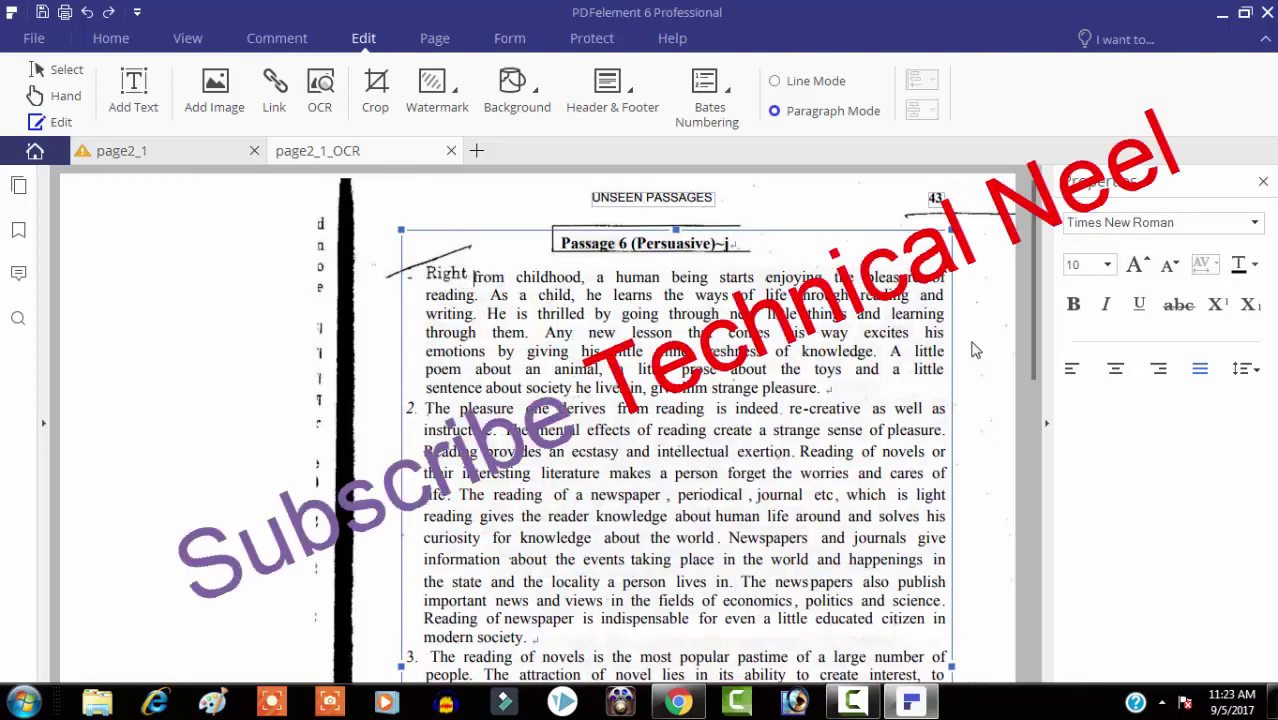
scroll(1032, 336, down, 3)
scroll(1032, 334, up, 2)
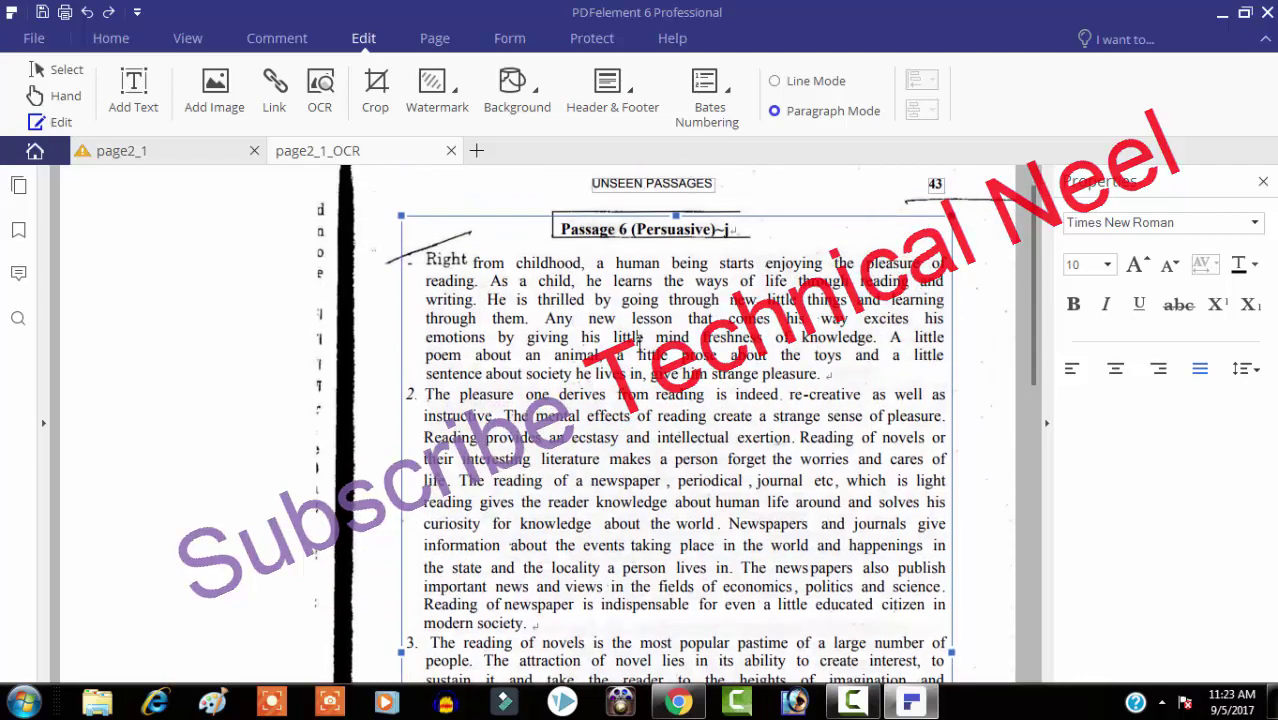
key(ctrl+a)
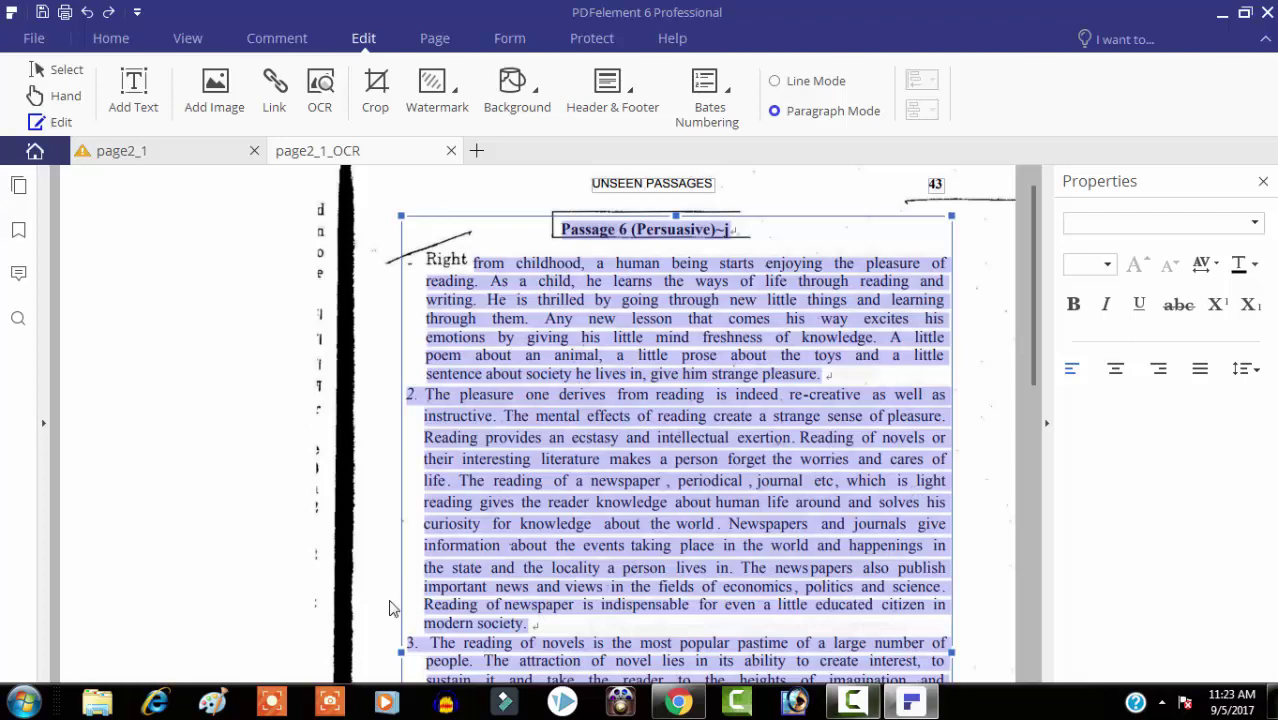
Launch Word 2007 and paste the copied OCR passage into a new document.
click(24, 702)
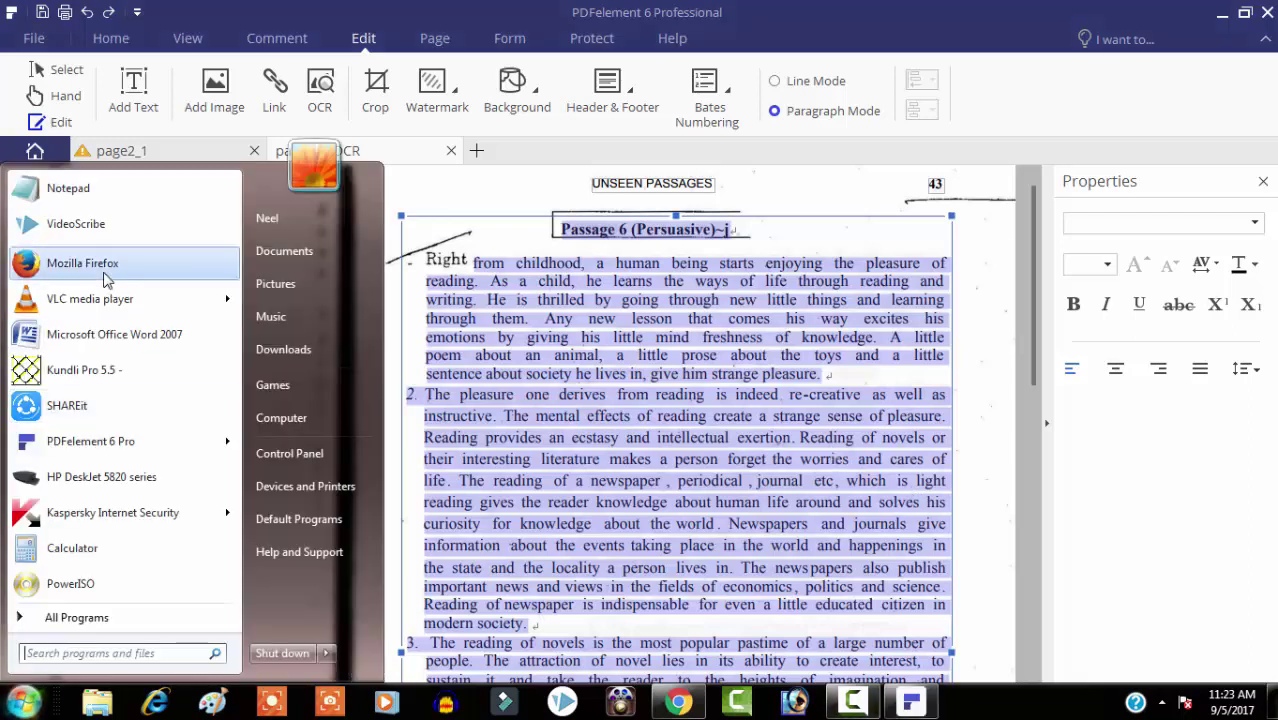
click(113, 337)
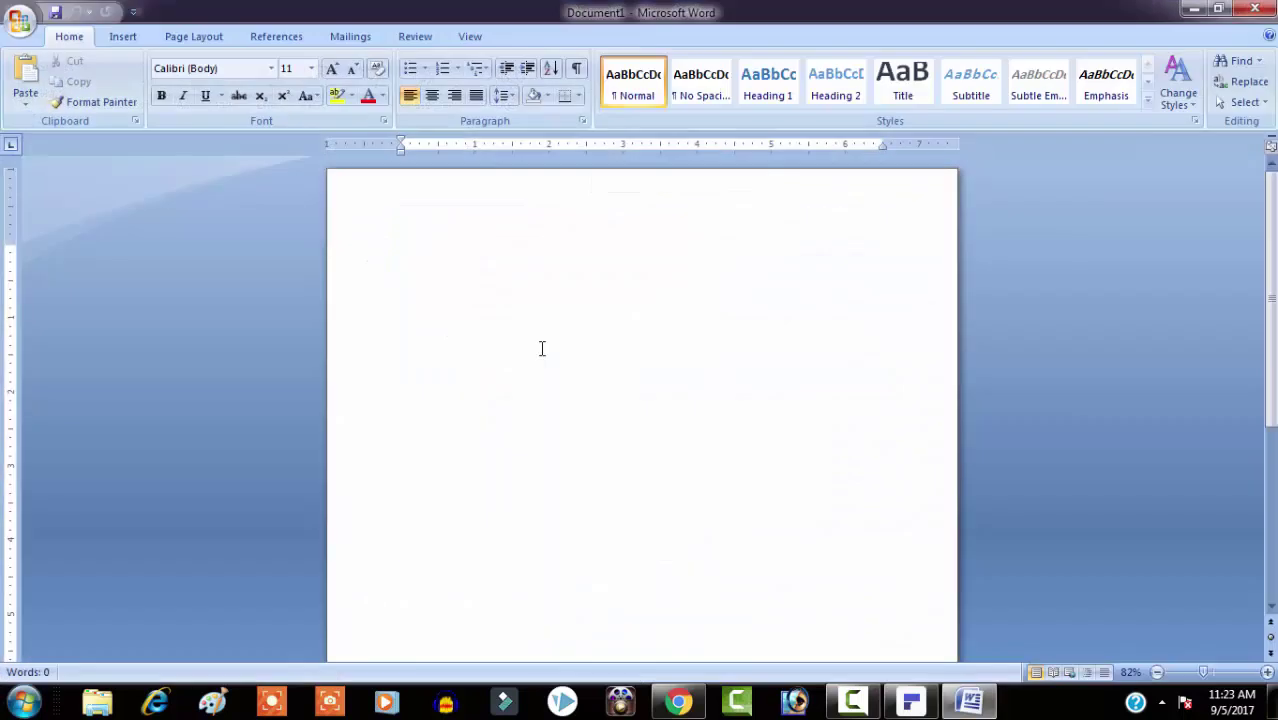
key(ctrl+v)
Set the whole passage to Times New Roman at 14 pt.
key(ctrl+a)
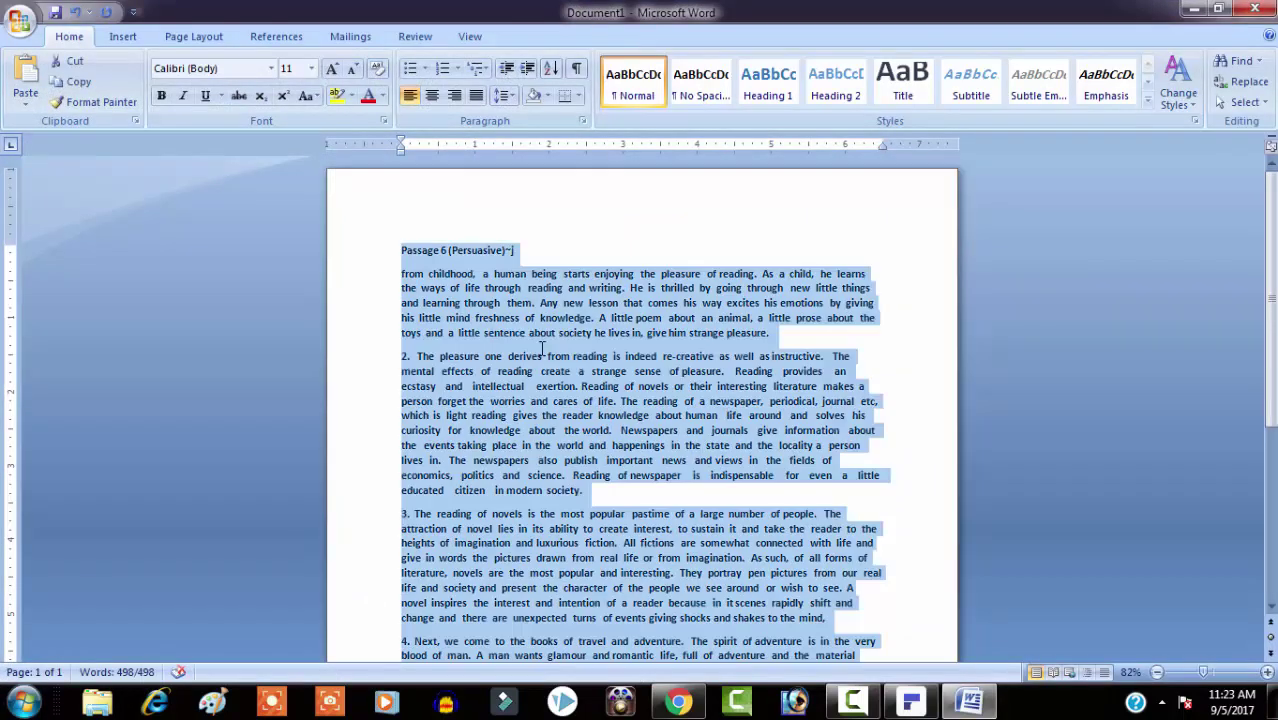
click(311, 69)
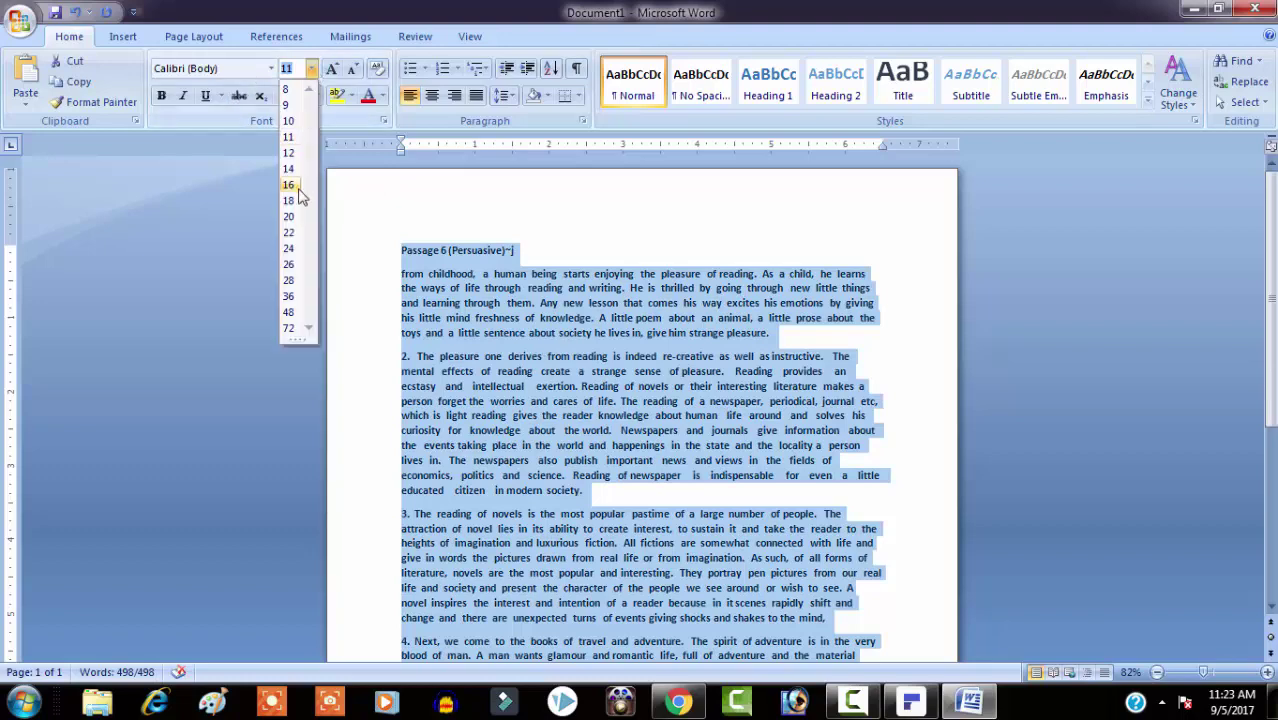
click(292, 168)
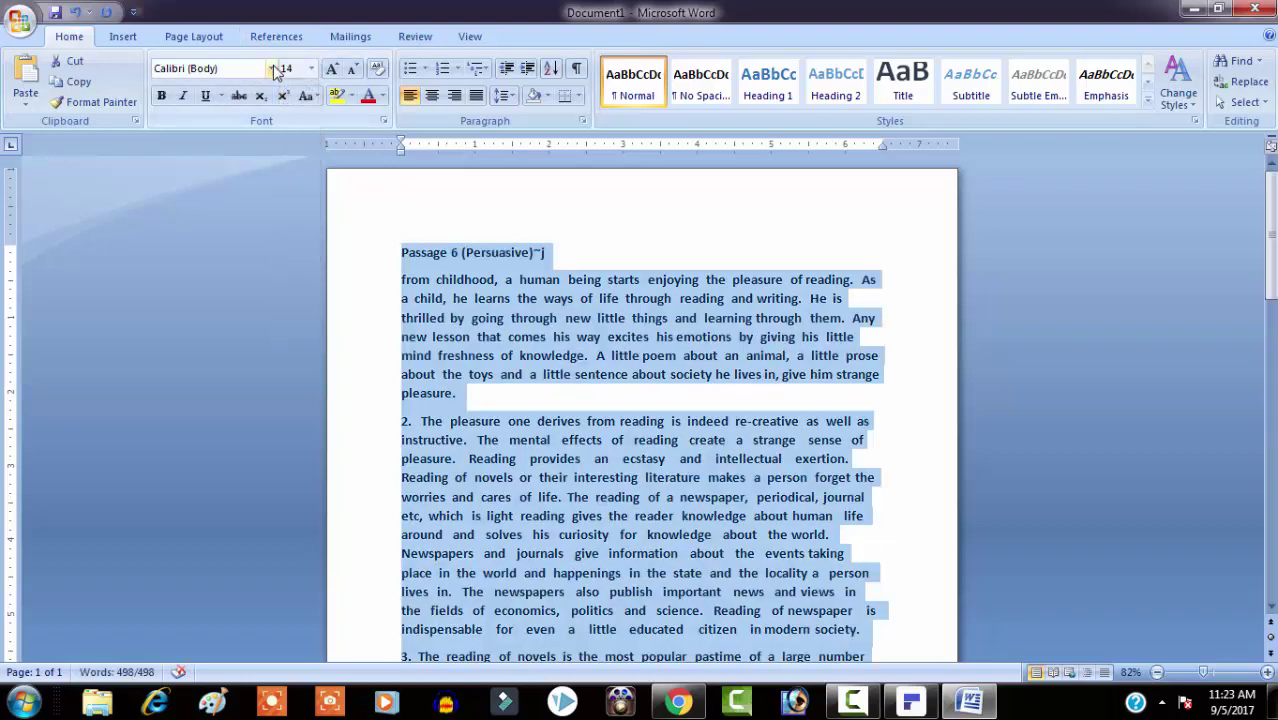
click(271, 68)
click(245, 176)
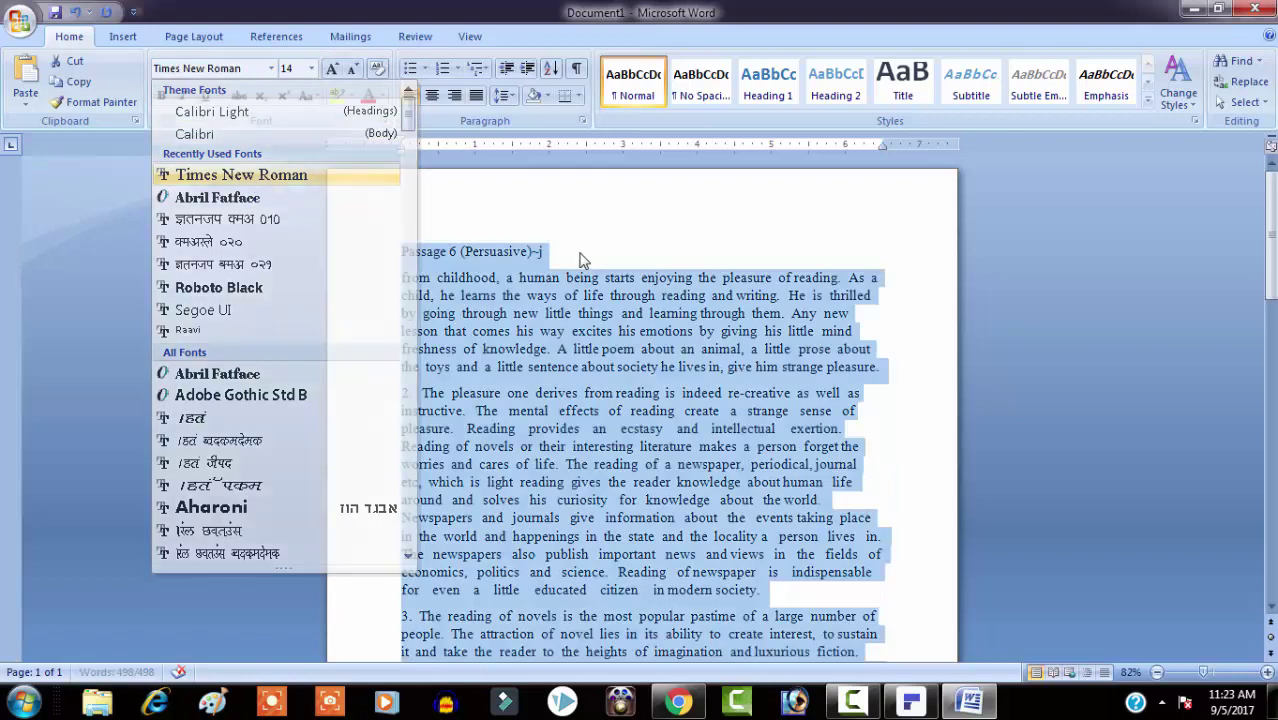
click(577, 256)
drag(577, 256, 405, 255)
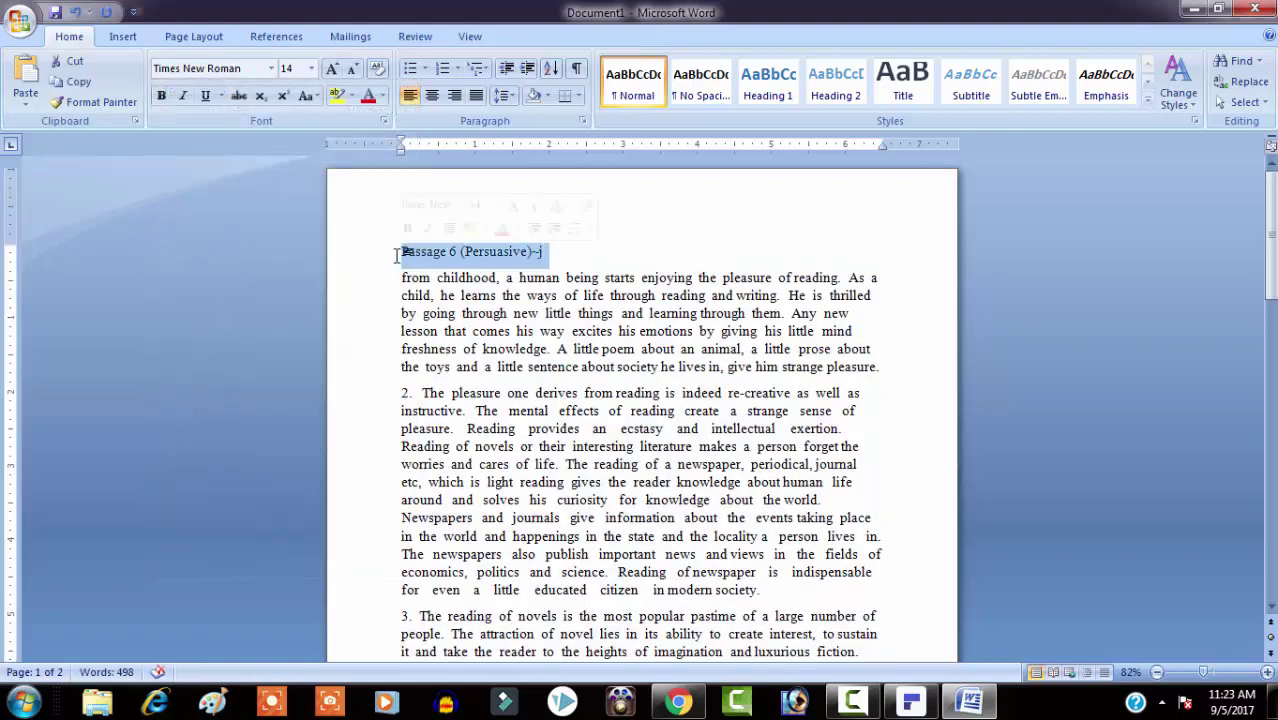
Make the title bold, underlined and centred at 21 pt, removing stray characters after 'Persuasive'.
key(ctrl+b)
key(ctrl+u)
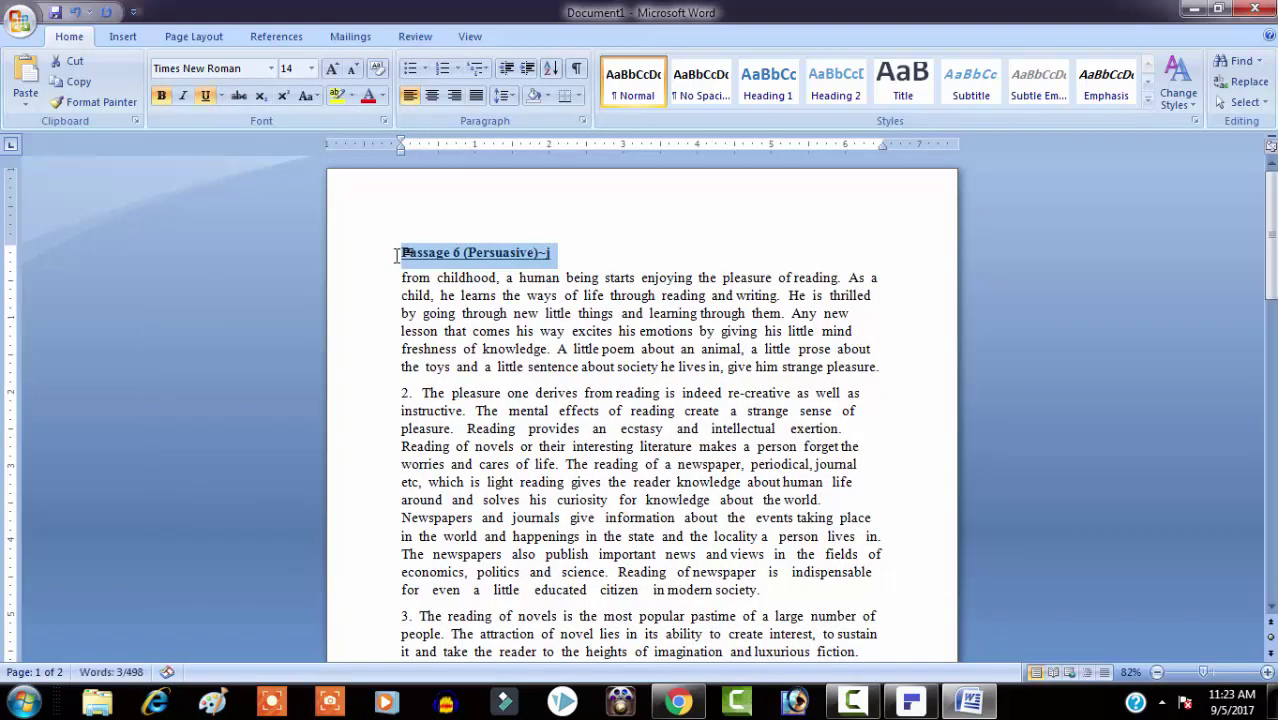
key(ctrl+e)
key(ctrl+bracketright)
key(ctrl+bracketright)
key(ctrl+bracketright)
key(ctrl+bracketright)
key(ctrl+bracketright)
key(ctrl+bracketright)
key(ctrl+bracketright)
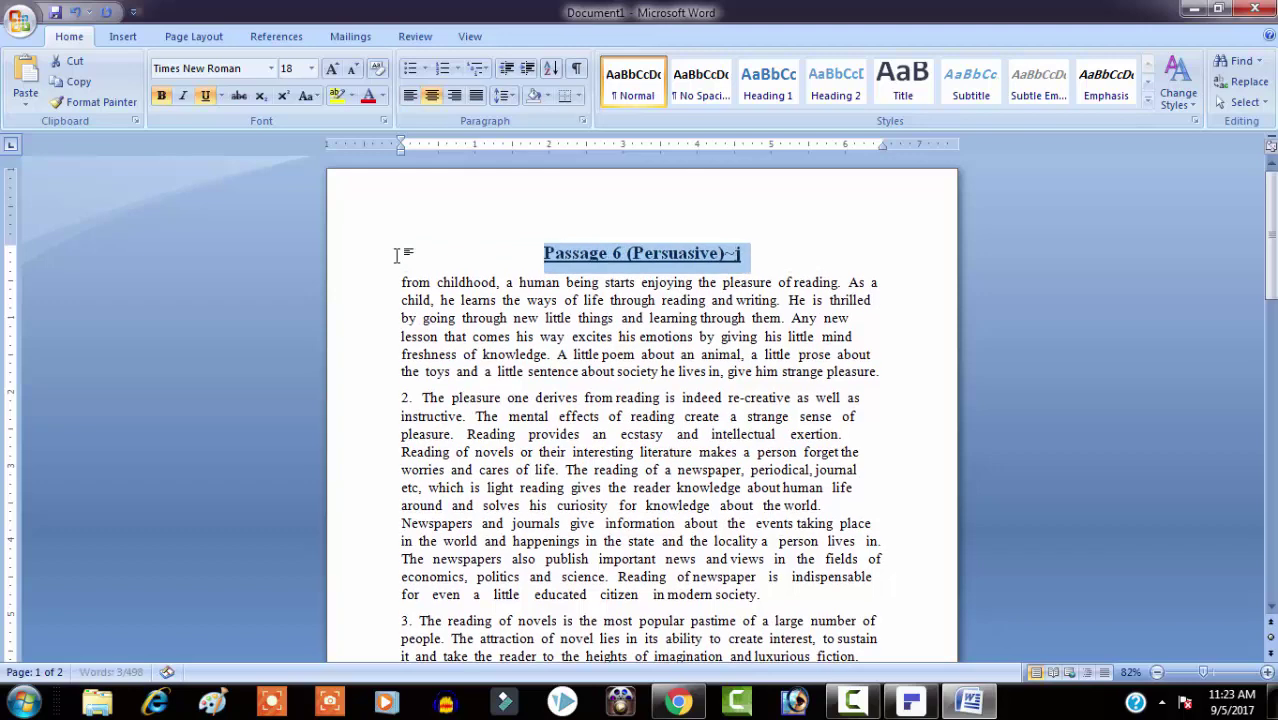
click(573, 272)
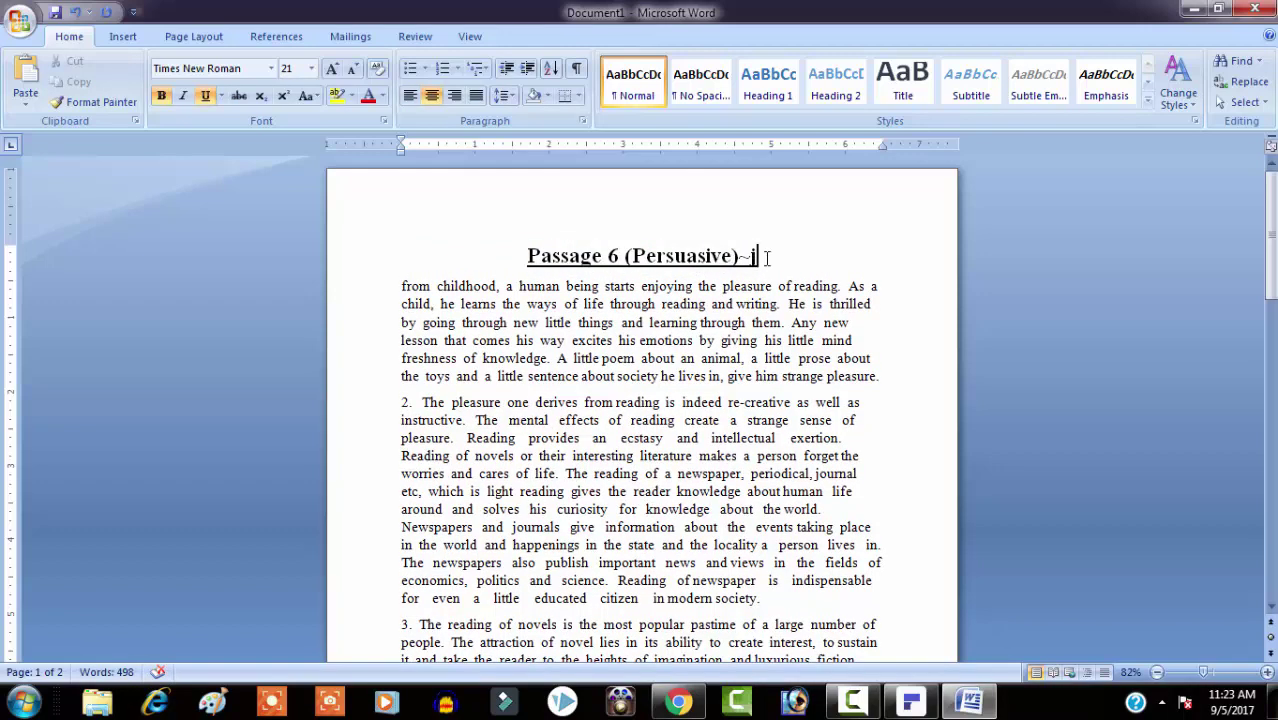
key(BackSpace)
key(BackSpace)
text()-)
key(BackSpace)
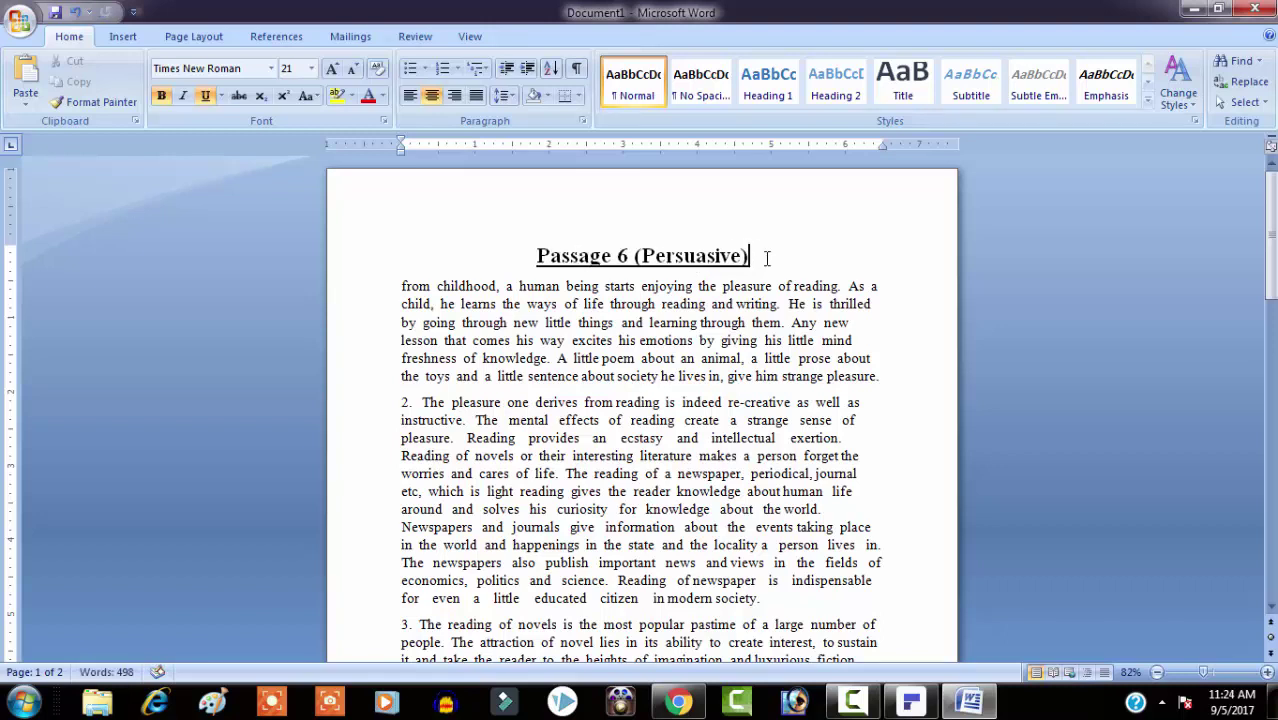
Type 'Right' at the start of the first paragraph, before 'from childhood'.
click(924, 300)
drag(1270, 232, 1270, 244)
key(ctrl+a)
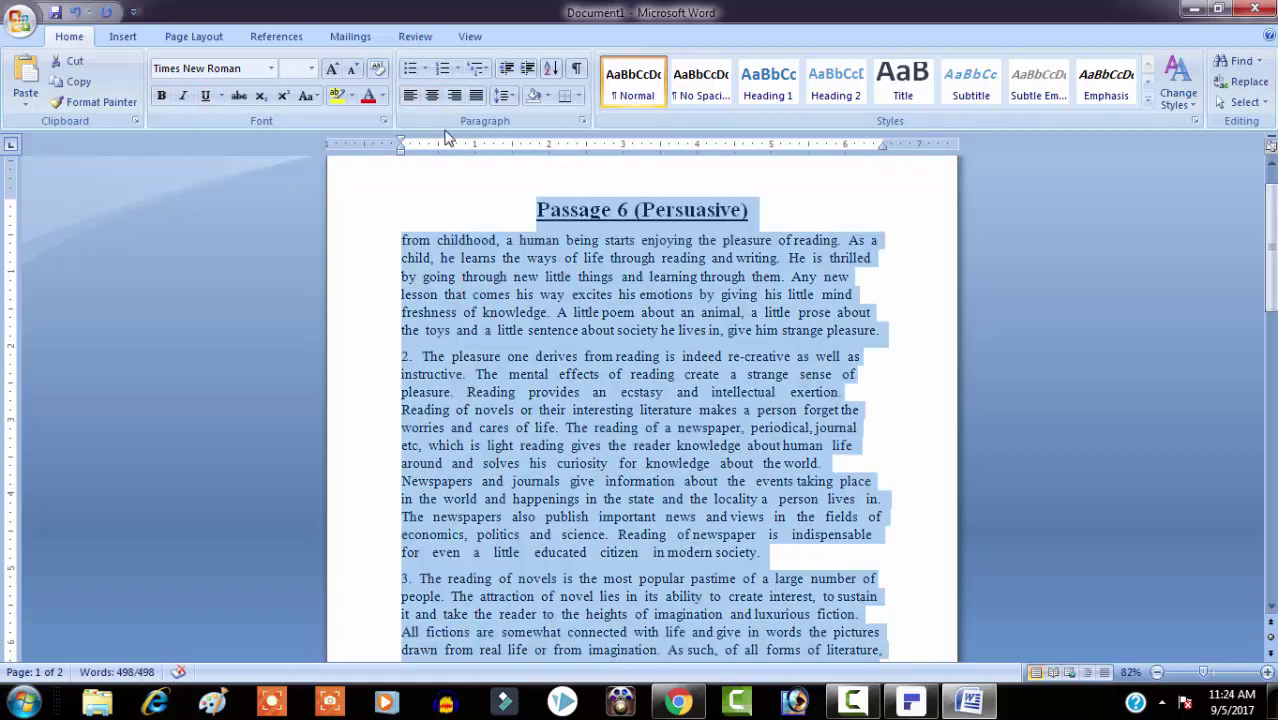
click(558, 182)
click(401, 242)
text(Right)
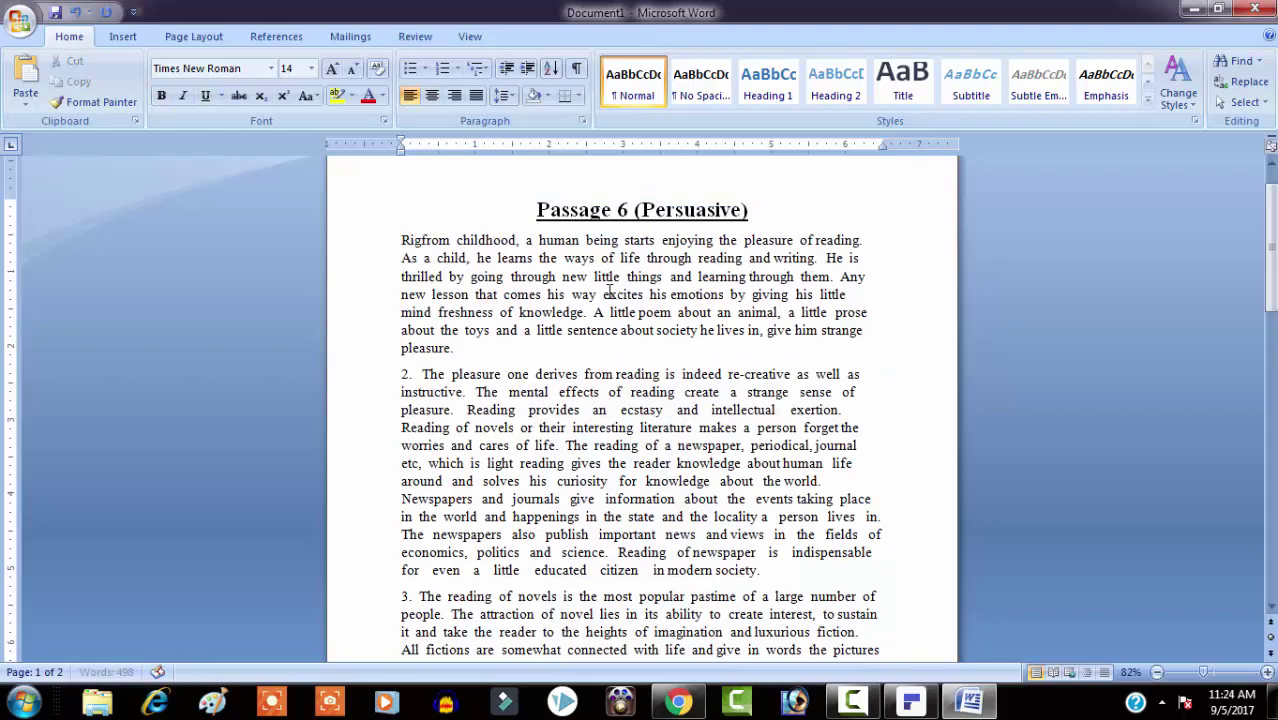
Number the first paragraph '1.' and justify the passage's paragraphs.
key(Left)
key(Left)
key(Left)
key(Left)
key(Left)
key(Left)
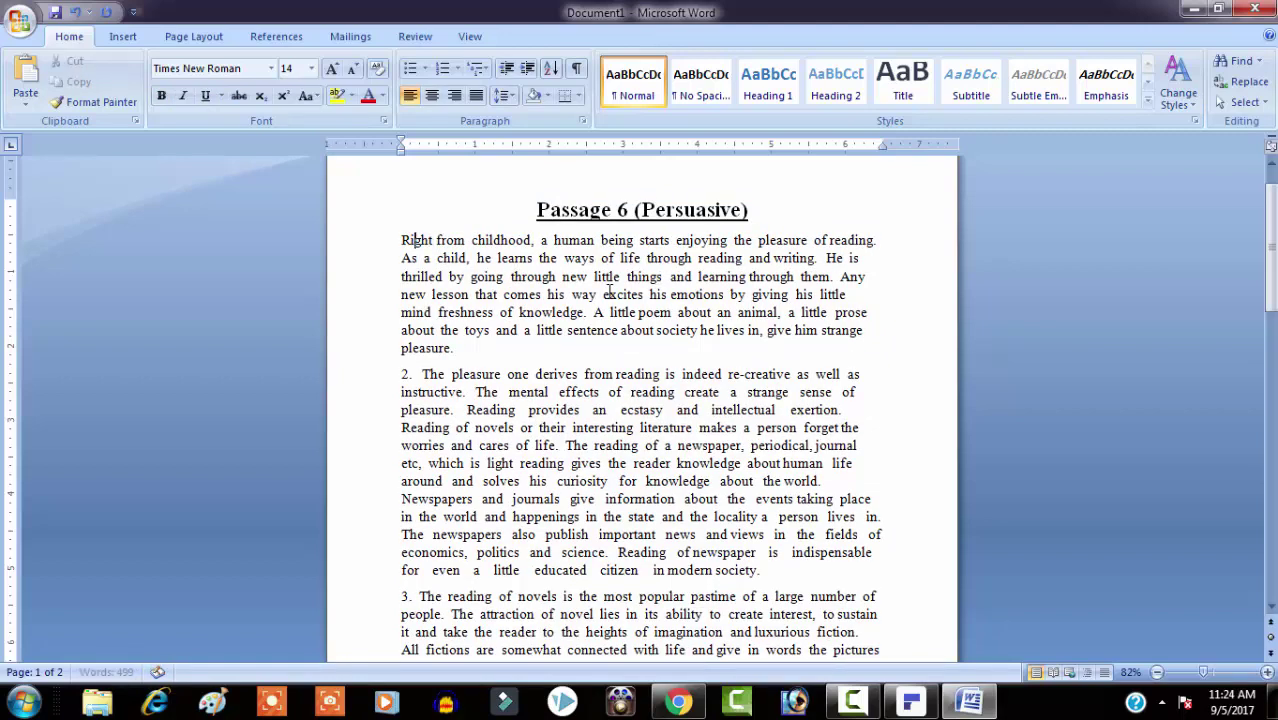
text(1.)
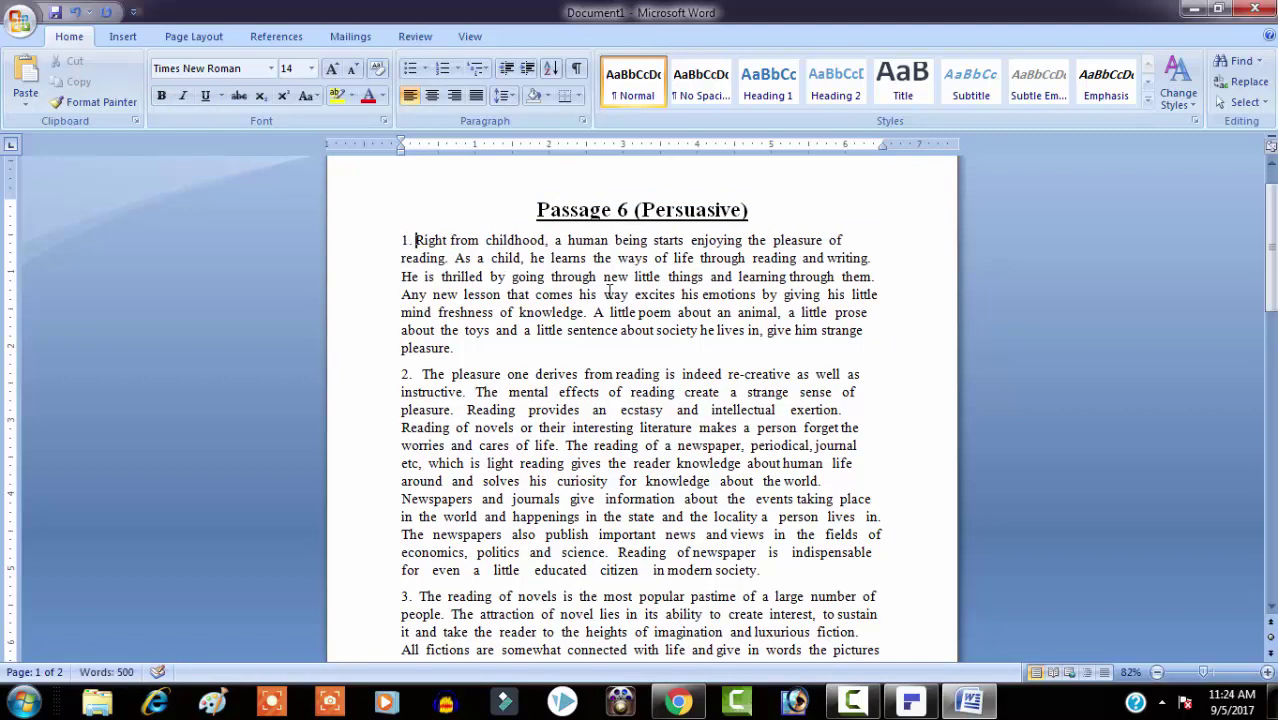
click(500, 312)
drag(403, 240, 618, 660)
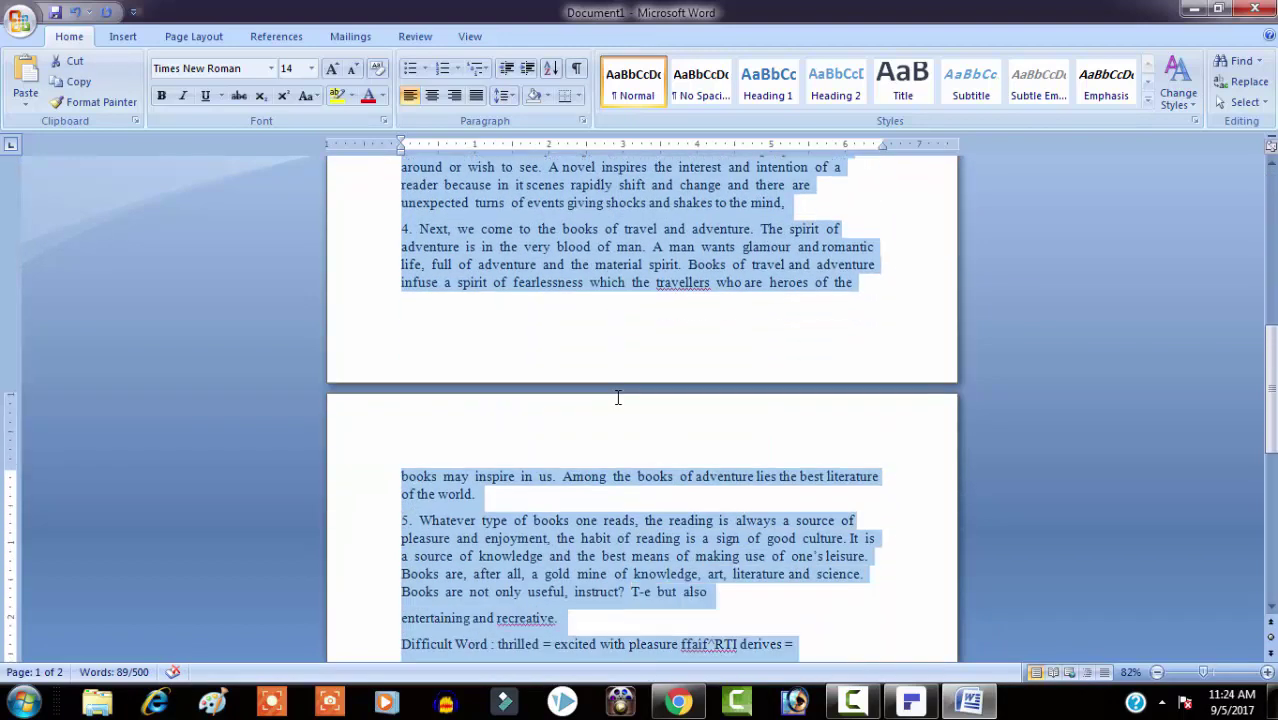
click(476, 95)
click(750, 286)
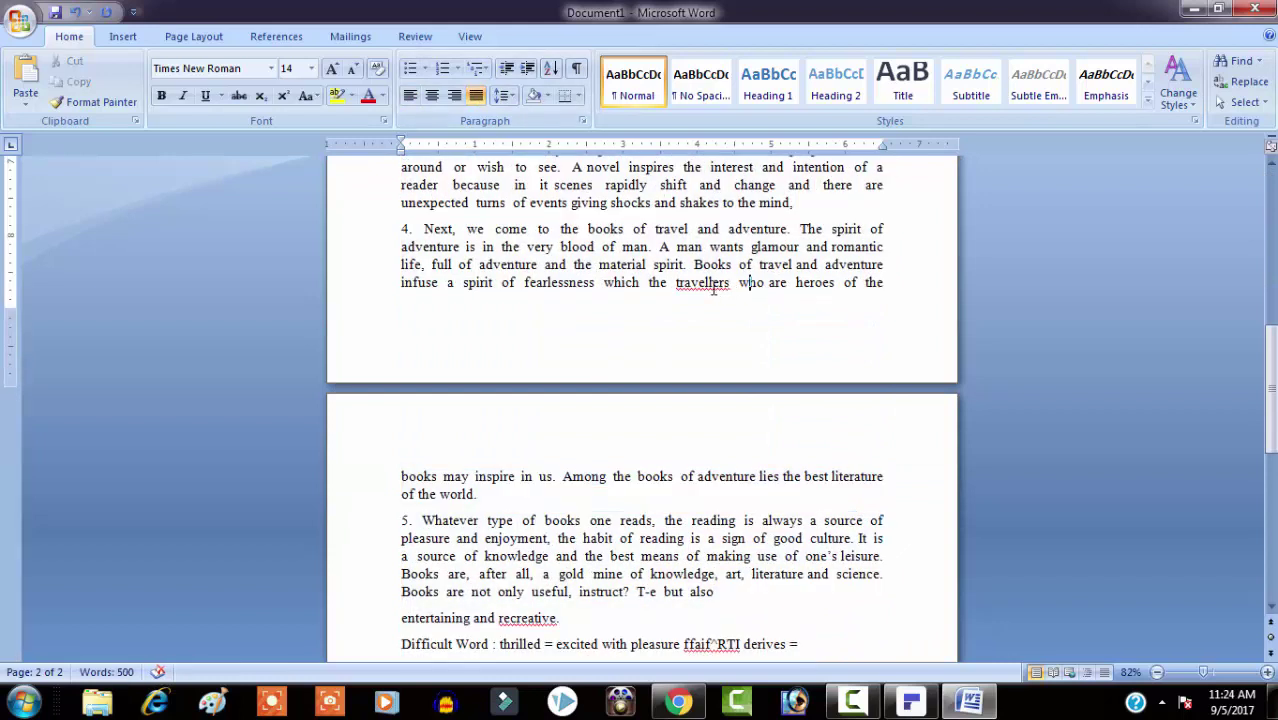
Correct 'travellers' to 'travelers' and hyphenate 'recreative' as 're-creative'.
right_click(709, 287)
click(770, 300)
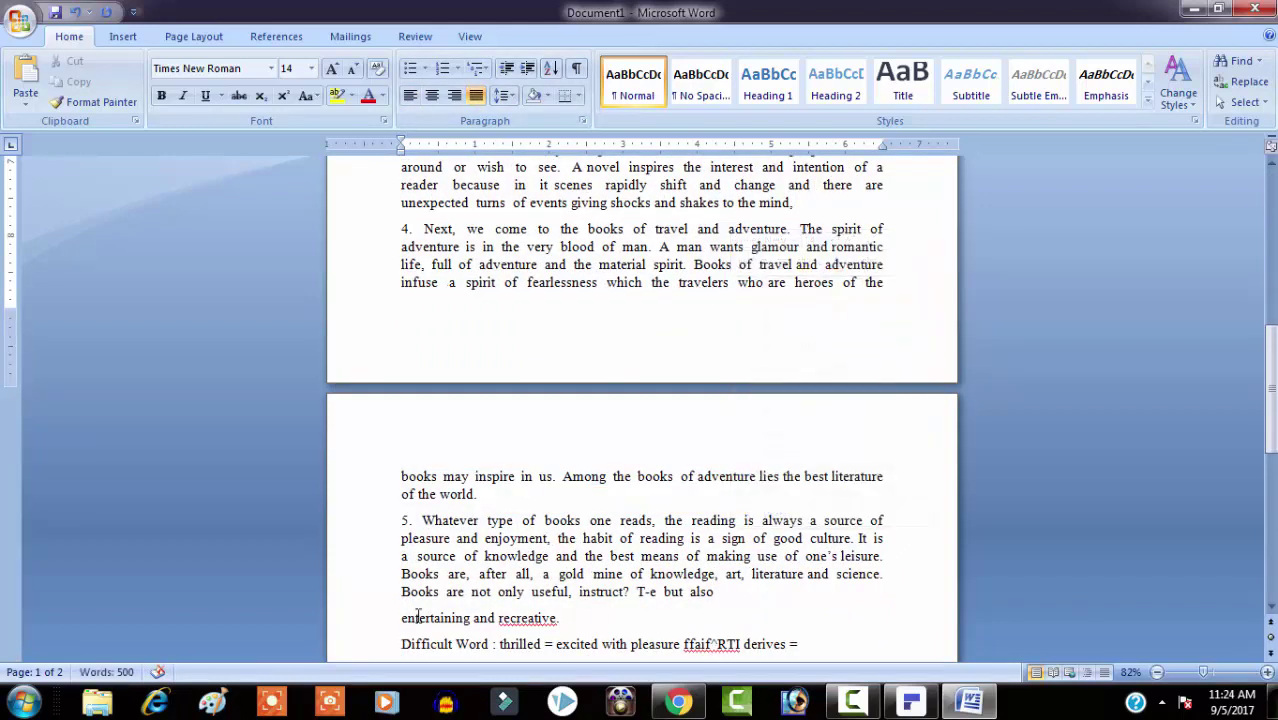
right_click(517, 620)
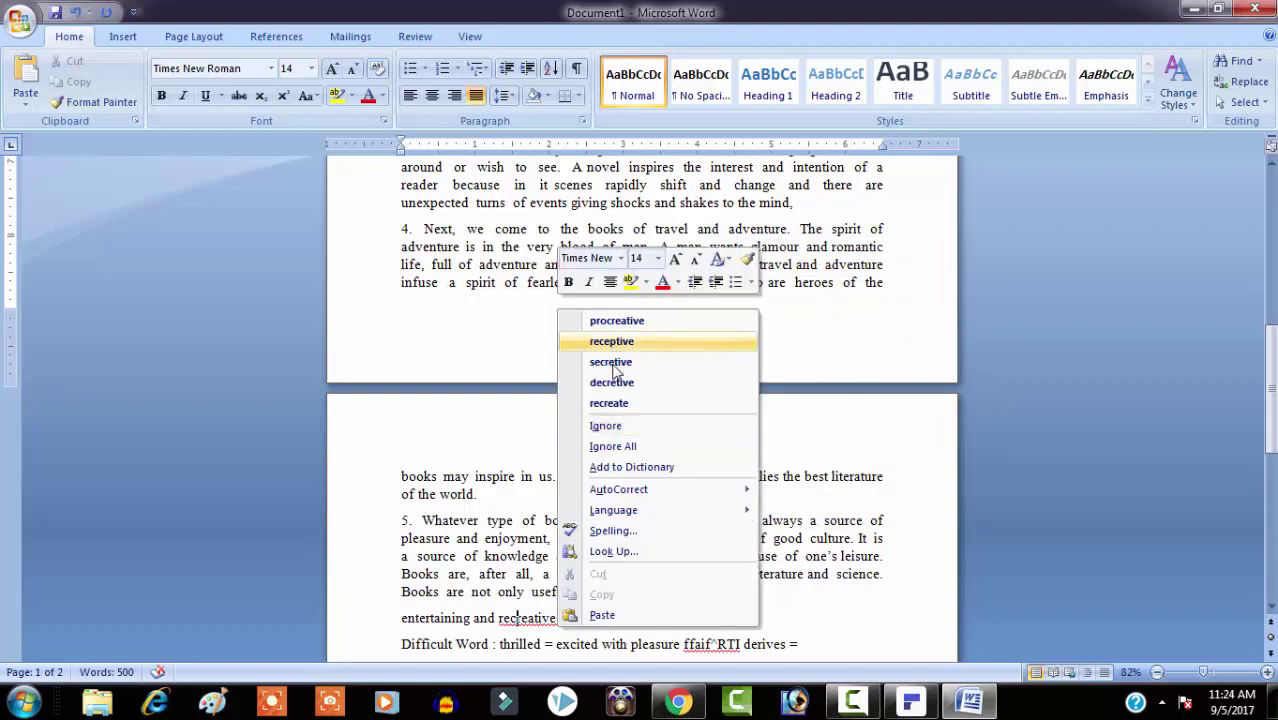
click(513, 622)
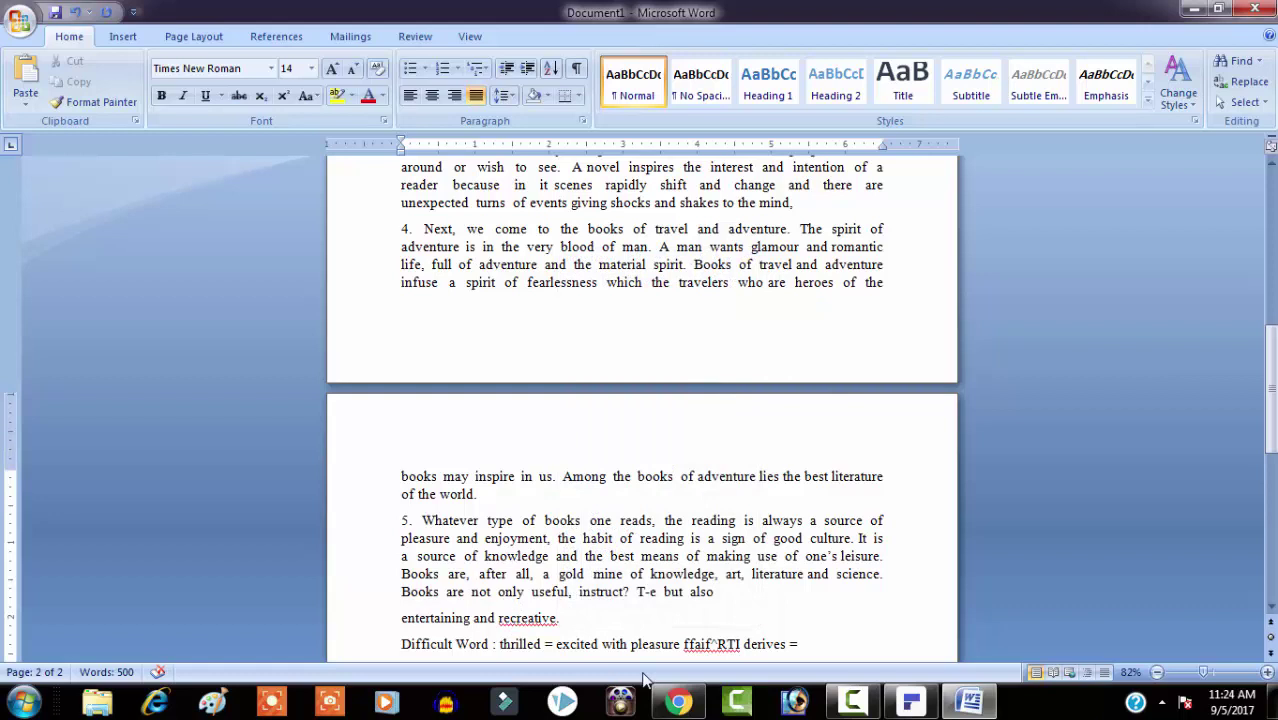
right_click(543, 618)
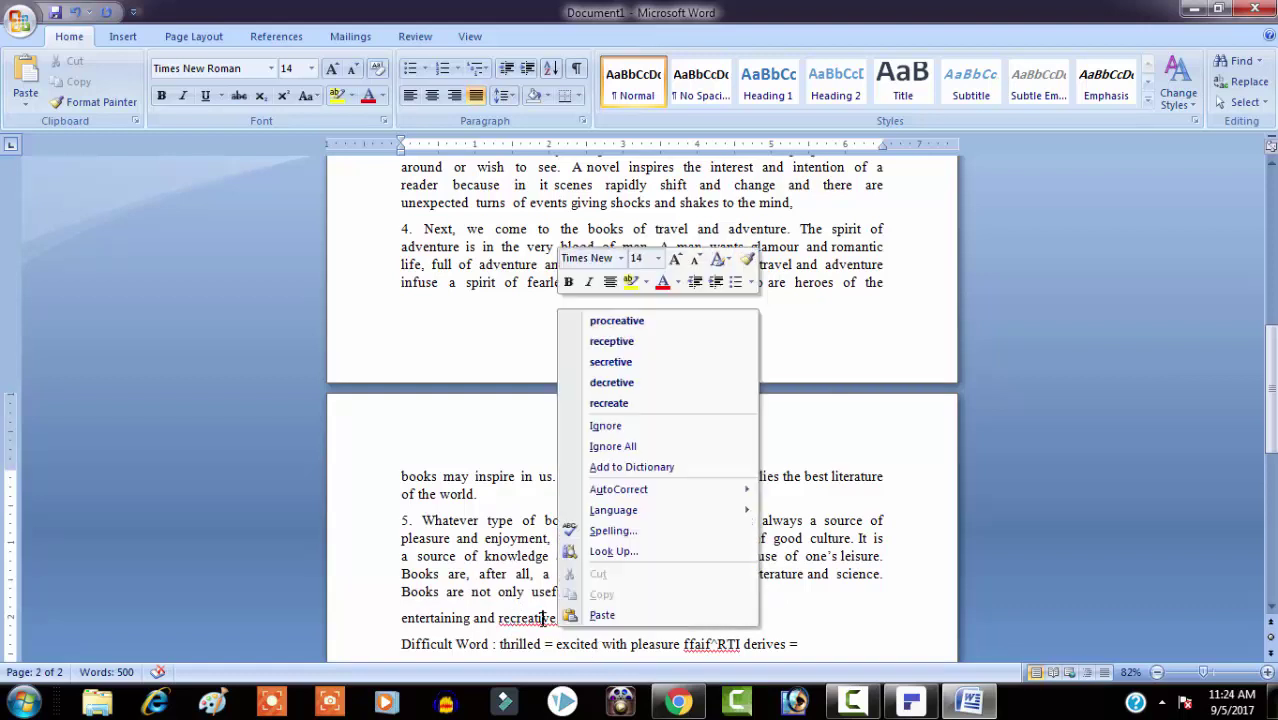
click(513, 622)
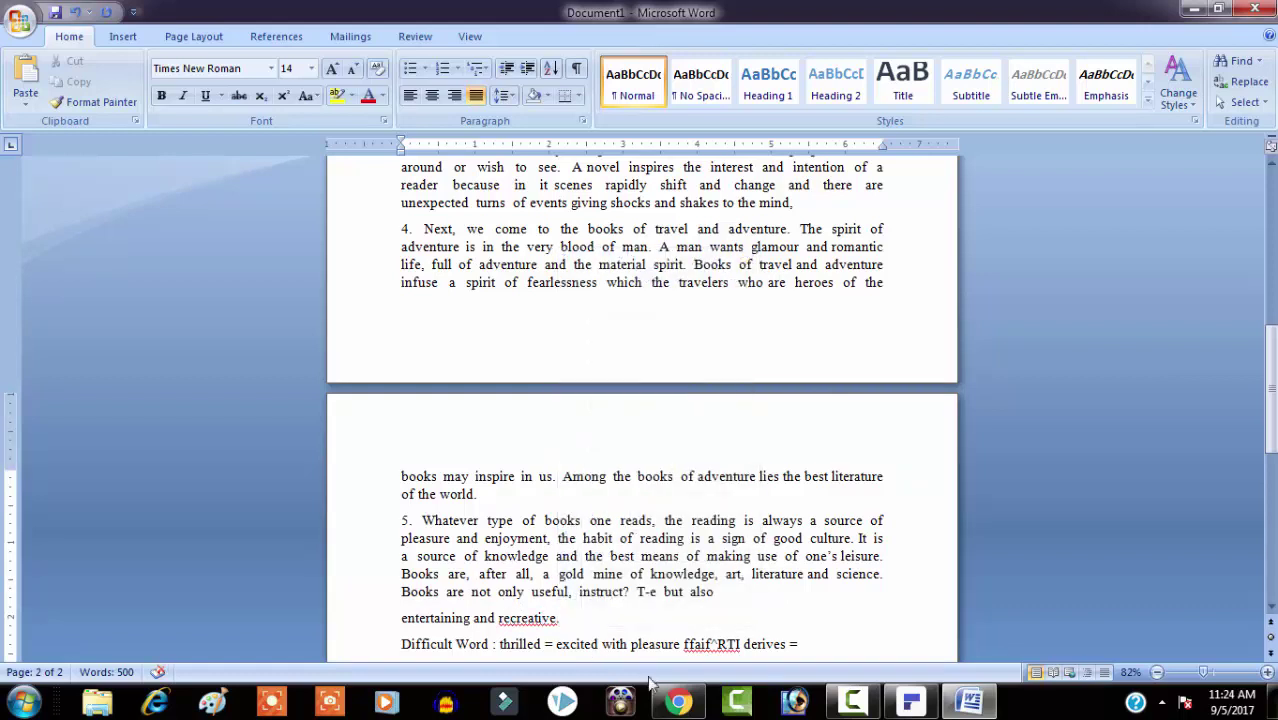
text(-)
Review the passage's last lines ending at 'pleasure', then minimize Word.
scroll(756, 485, down, 5)
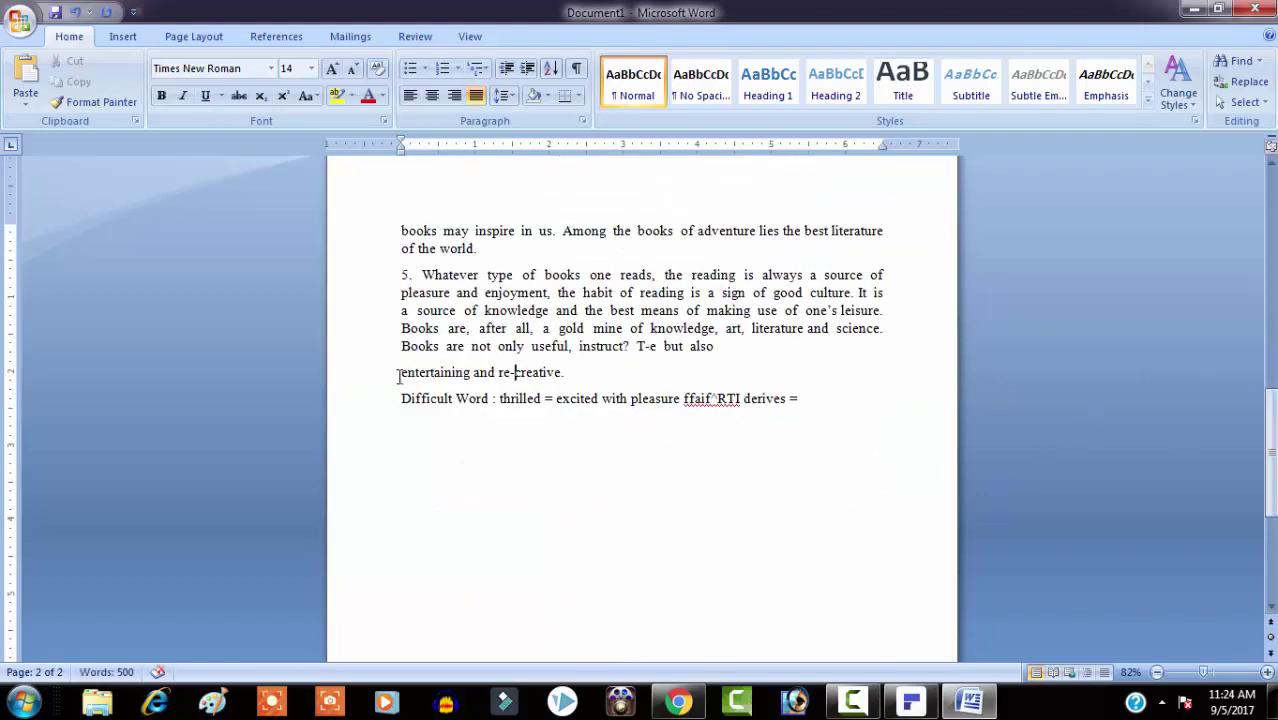
drag(398, 375, 676, 436)
click(676, 436)
click(1193, 9)
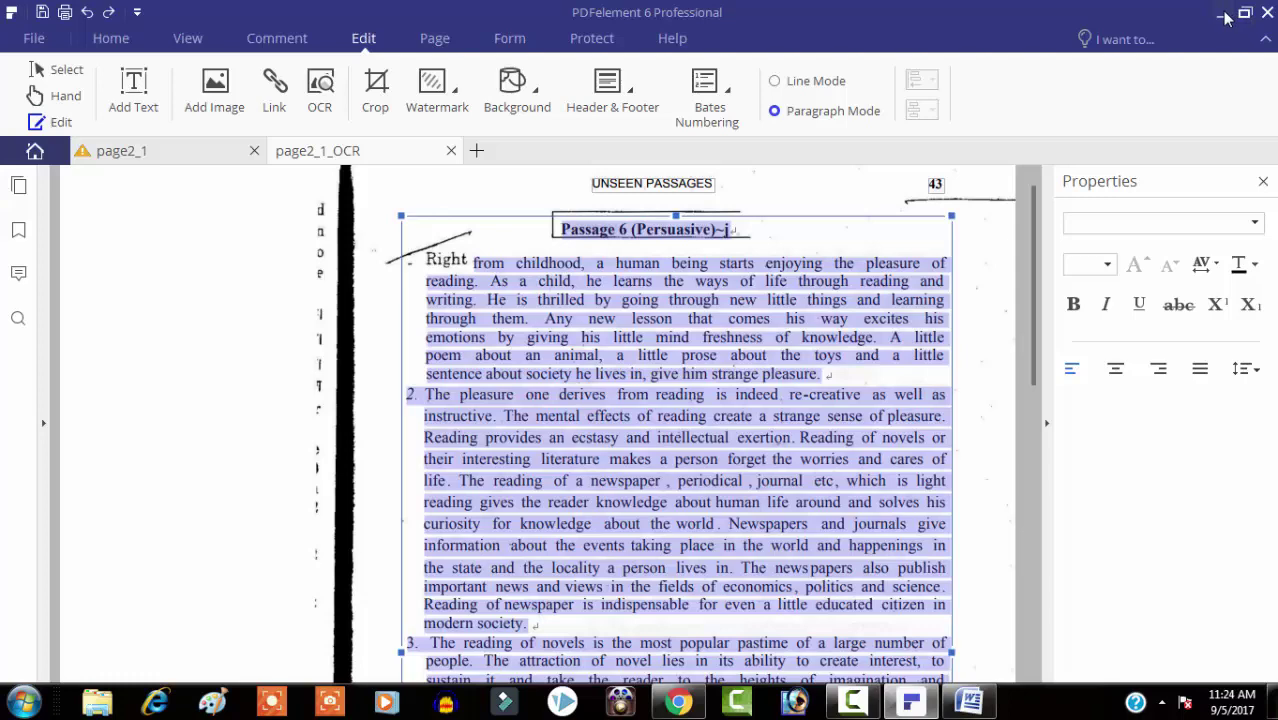
Open the scan page2.jpg, zoom in on items 3–5 and the Difficult Word lines, then return to Word.
click(1224, 16)
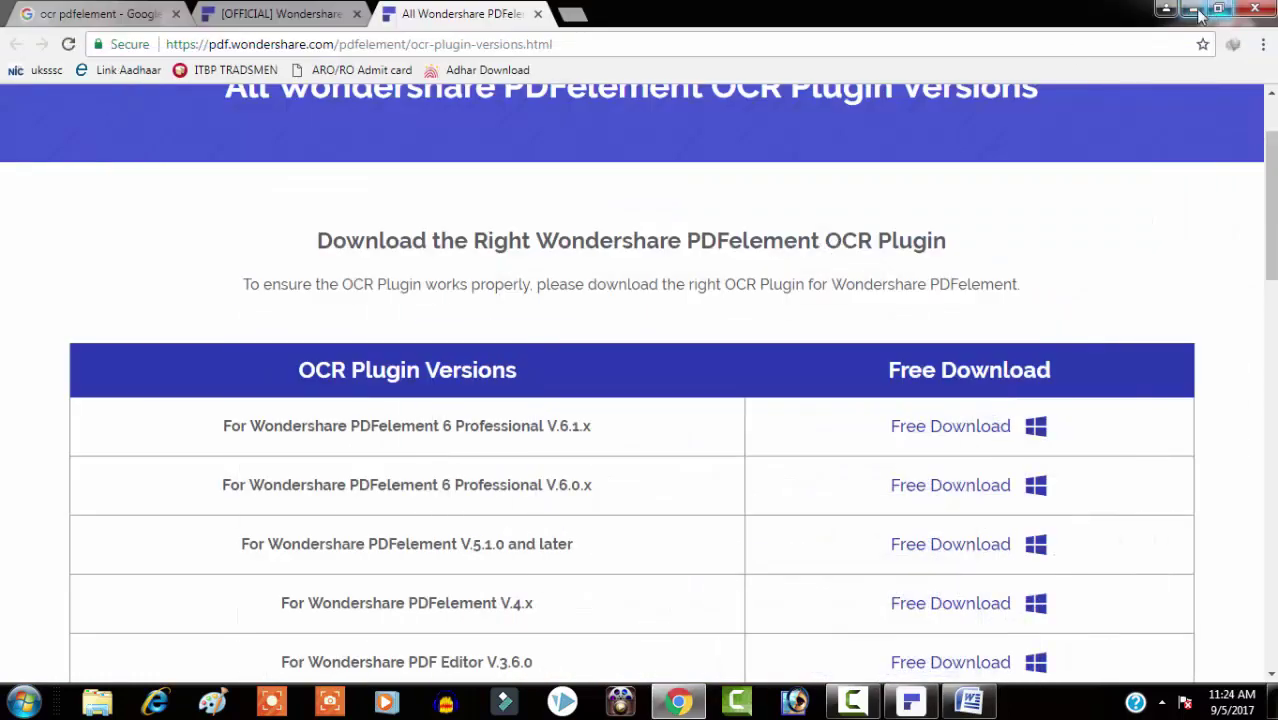
click(1195, 12)
double_click(665, 200)
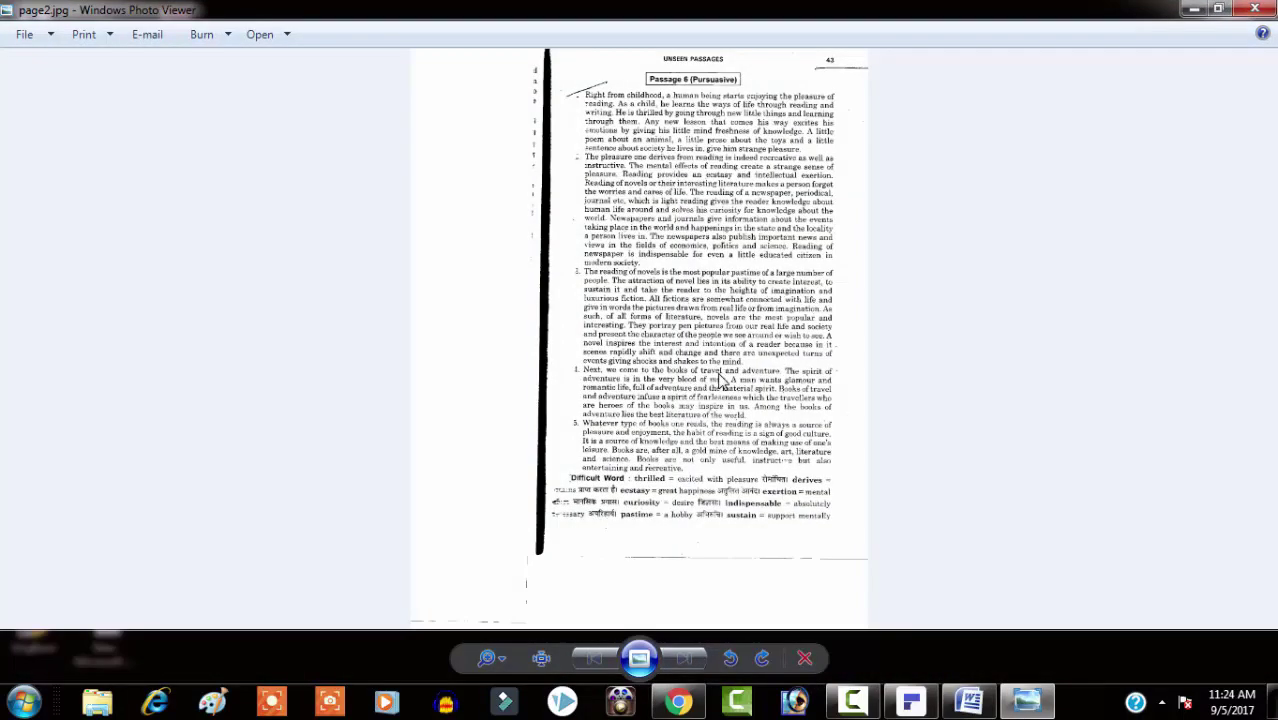
click(499, 660)
drag(500, 620, 500, 598)
drag(789, 460, 773, 312)
drag(783, 454, 737, 385)
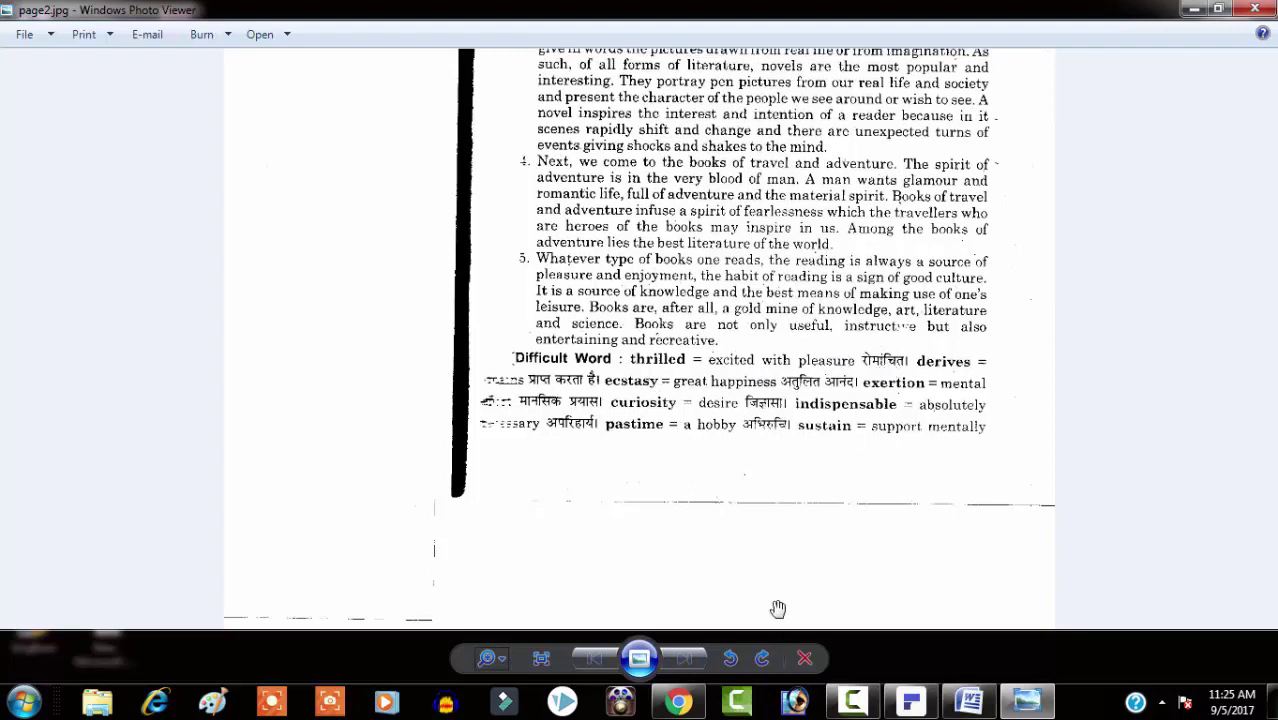
mouse_move(928, 708)
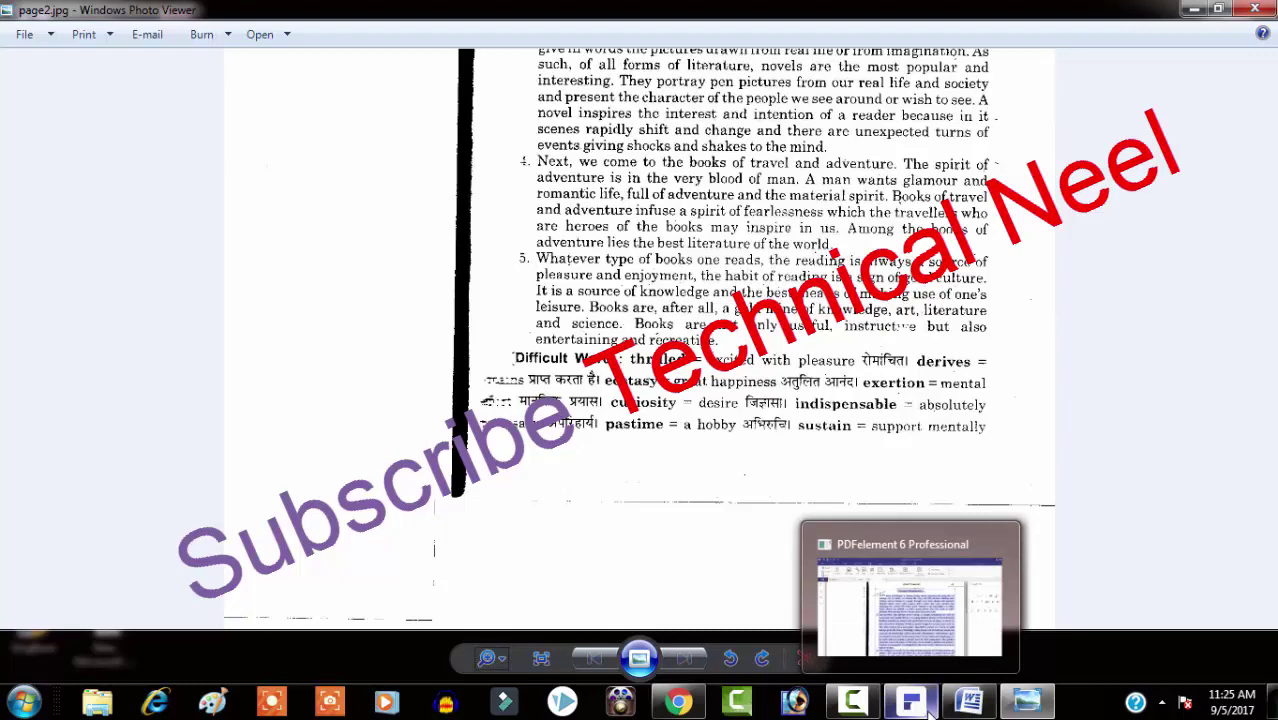
click(969, 702)
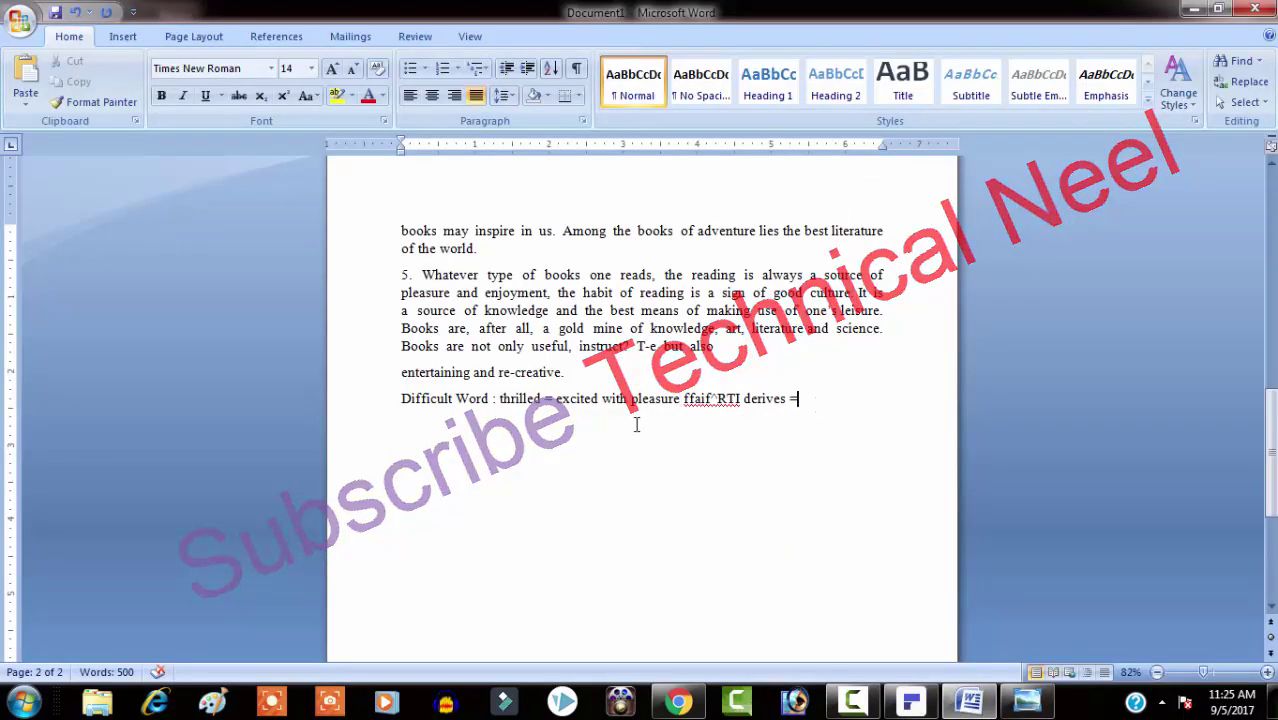
Delete the Difficult Word line, rejoin paragraph 5, and bring up the scan to check 'instruct?'.
drag(636, 422, 379, 422)
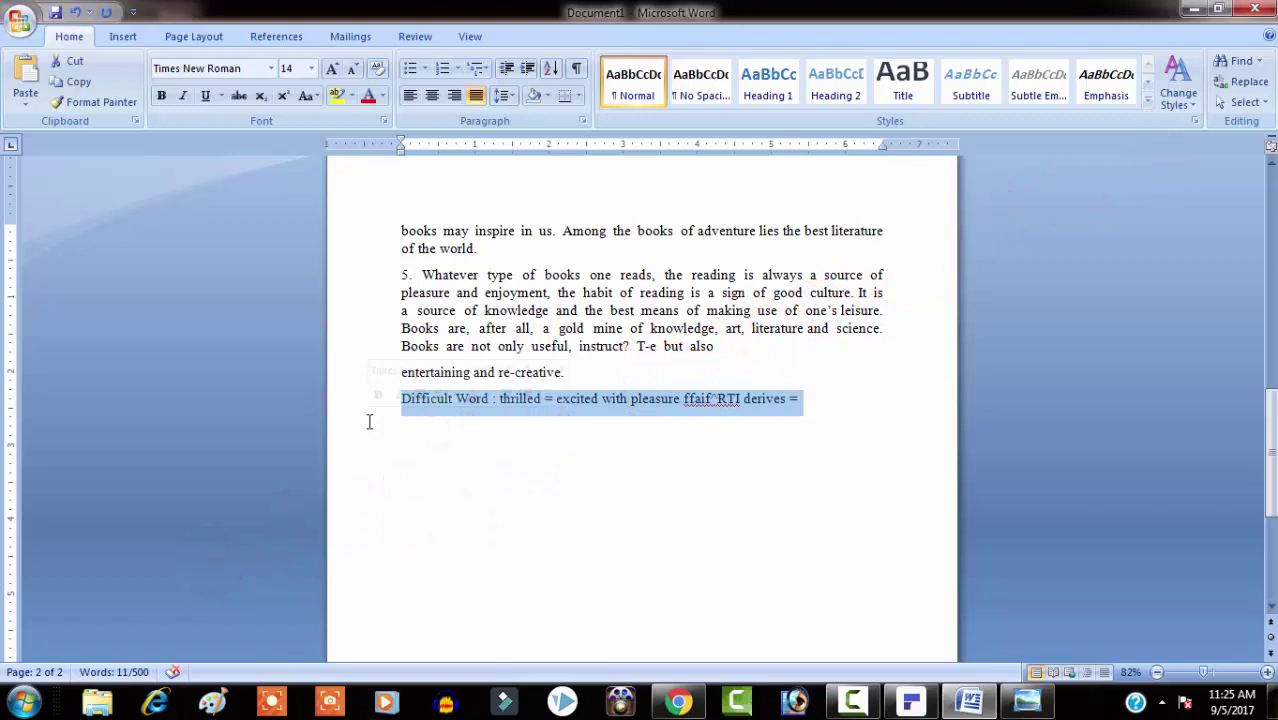
key(BackSpace)
key(BackSpace)
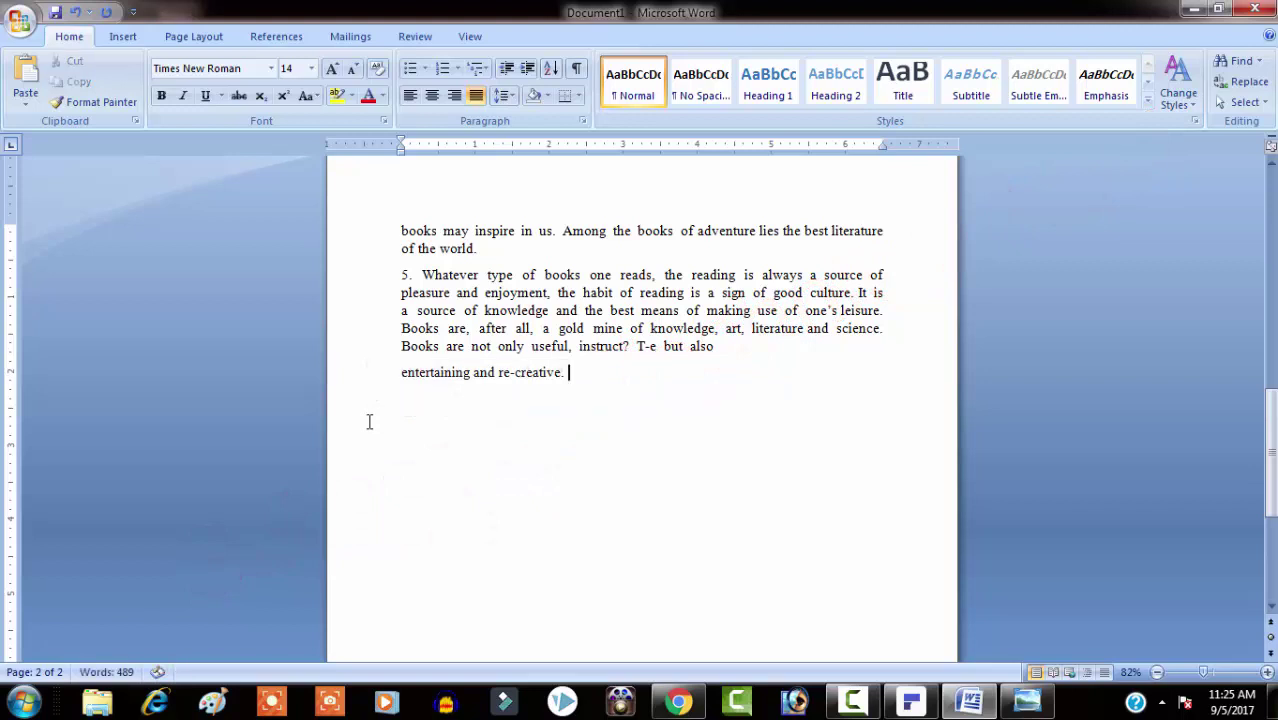
click(757, 341)
key(Delete)
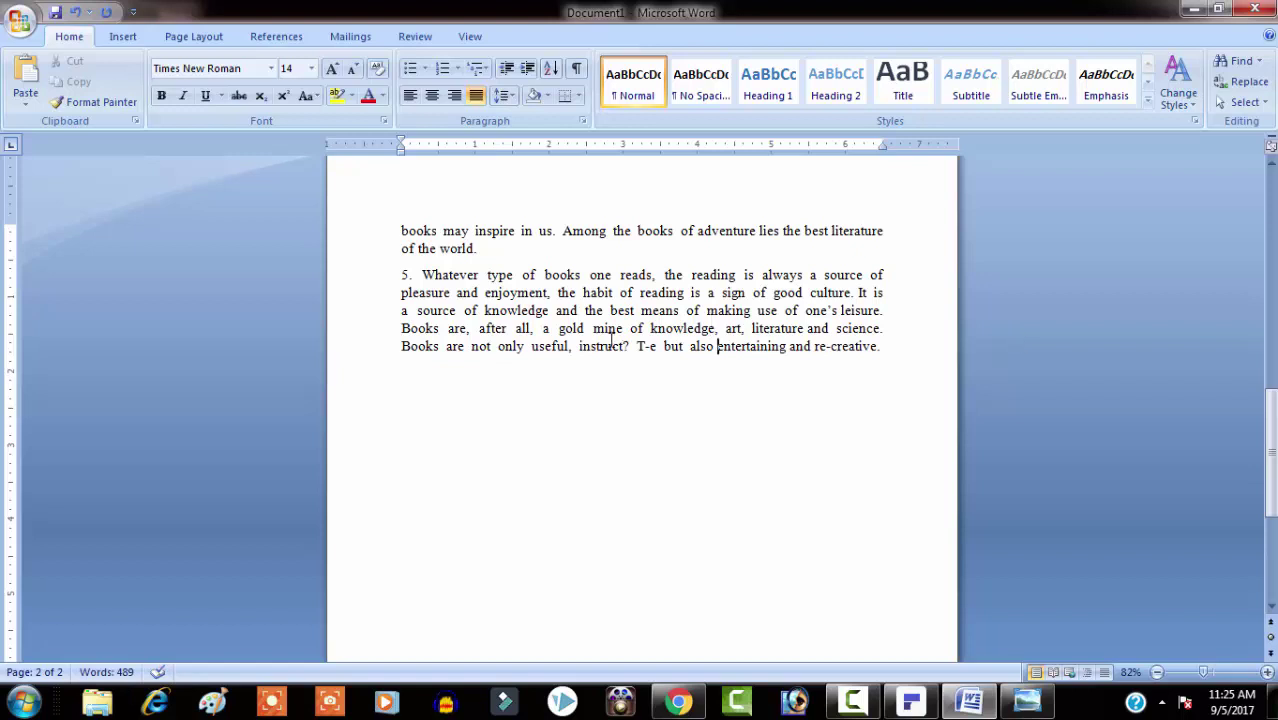
drag(578, 346, 626, 346)
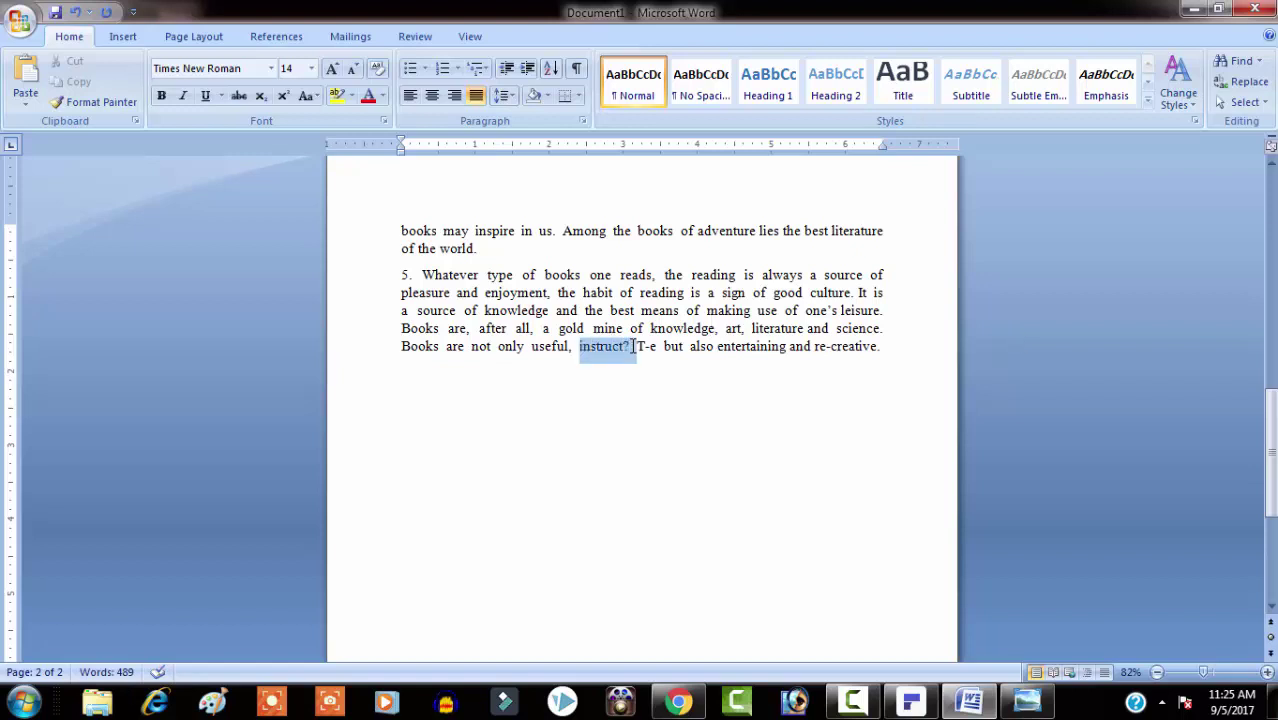
click(1027, 702)
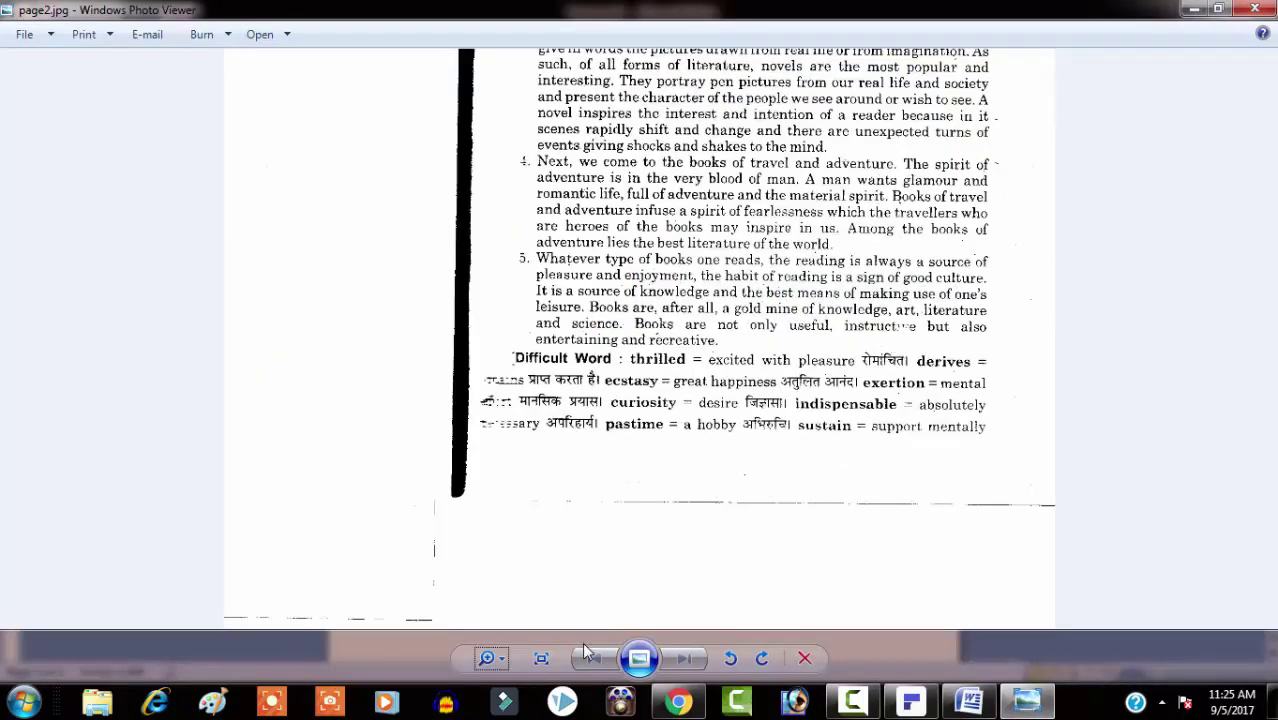
Magnify page2.jpg and pan to paragraphs 4 and 5 to read the smudged word, then return to Word.
click(493, 658)
scroll(503, 652, up, 1)
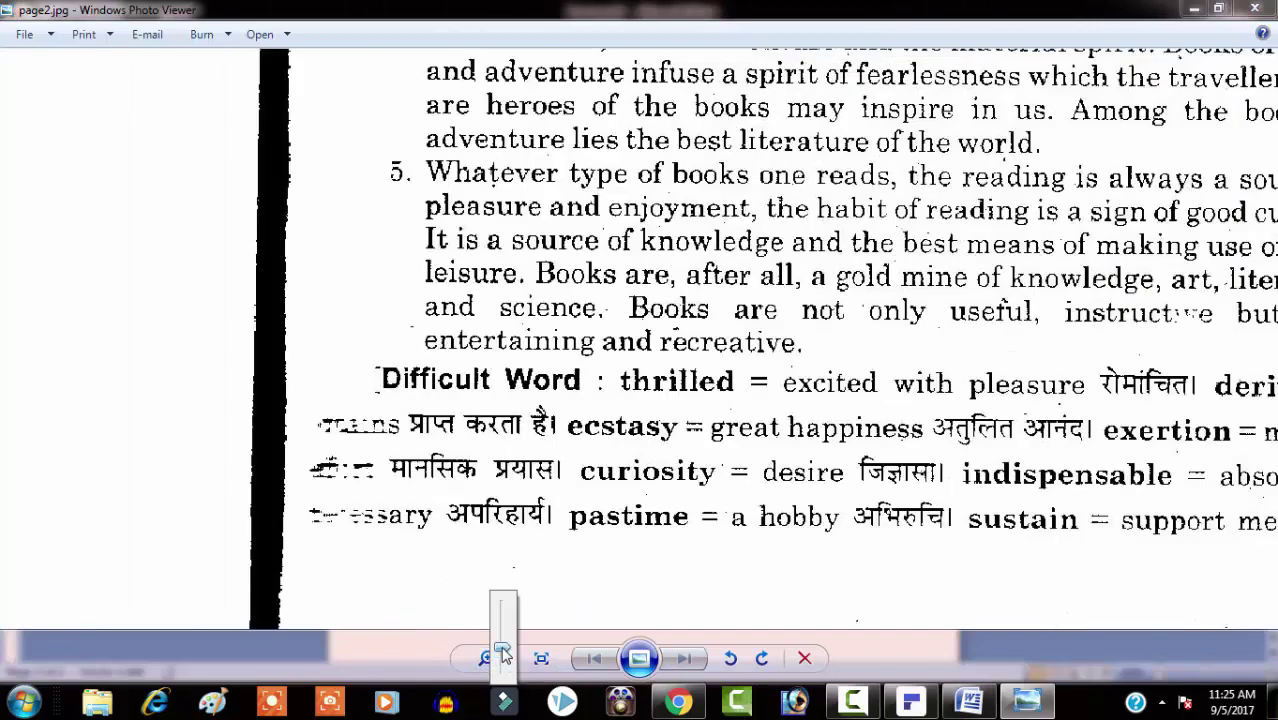
scroll(503, 652, down, 1)
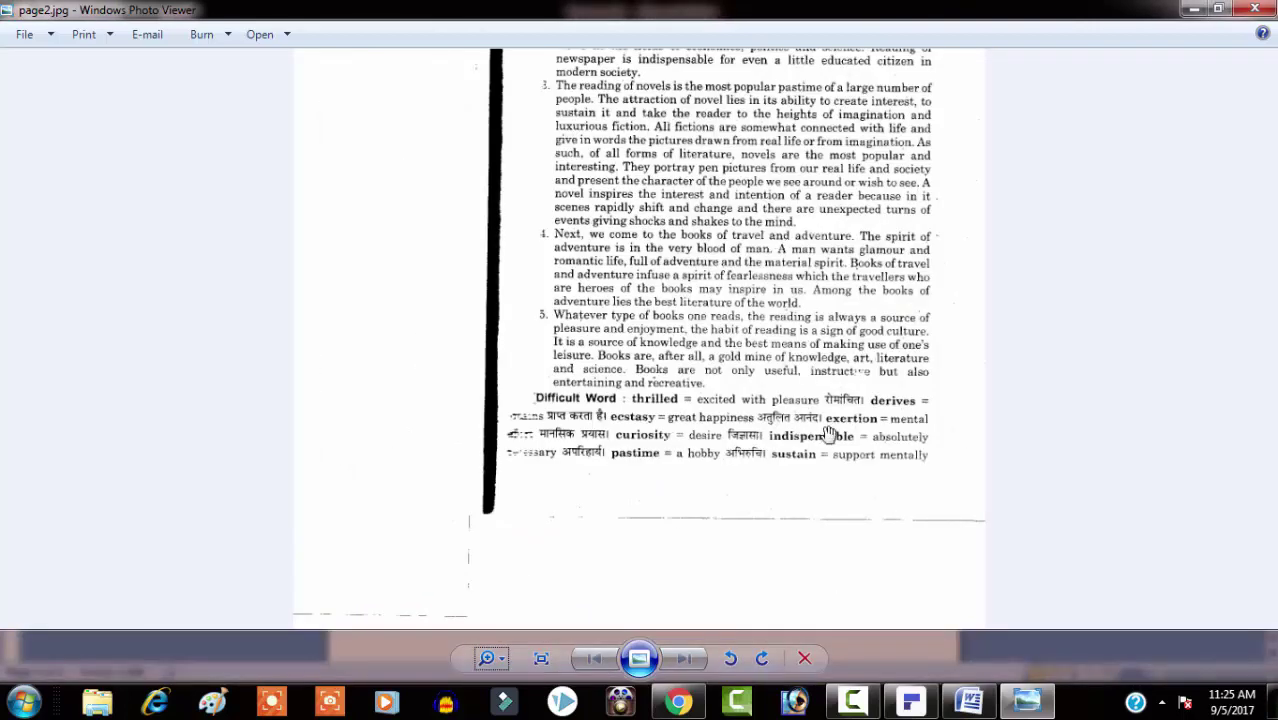
click(505, 658)
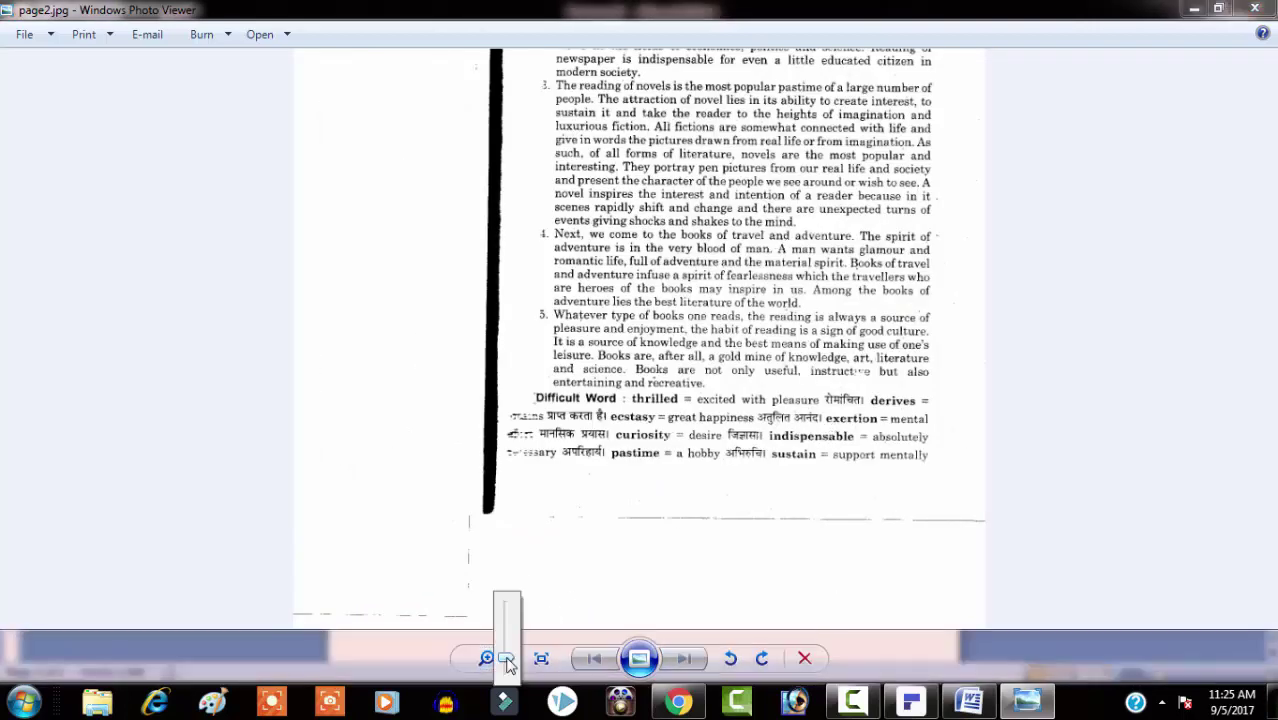
drag(505, 640, 500, 665)
click(505, 668)
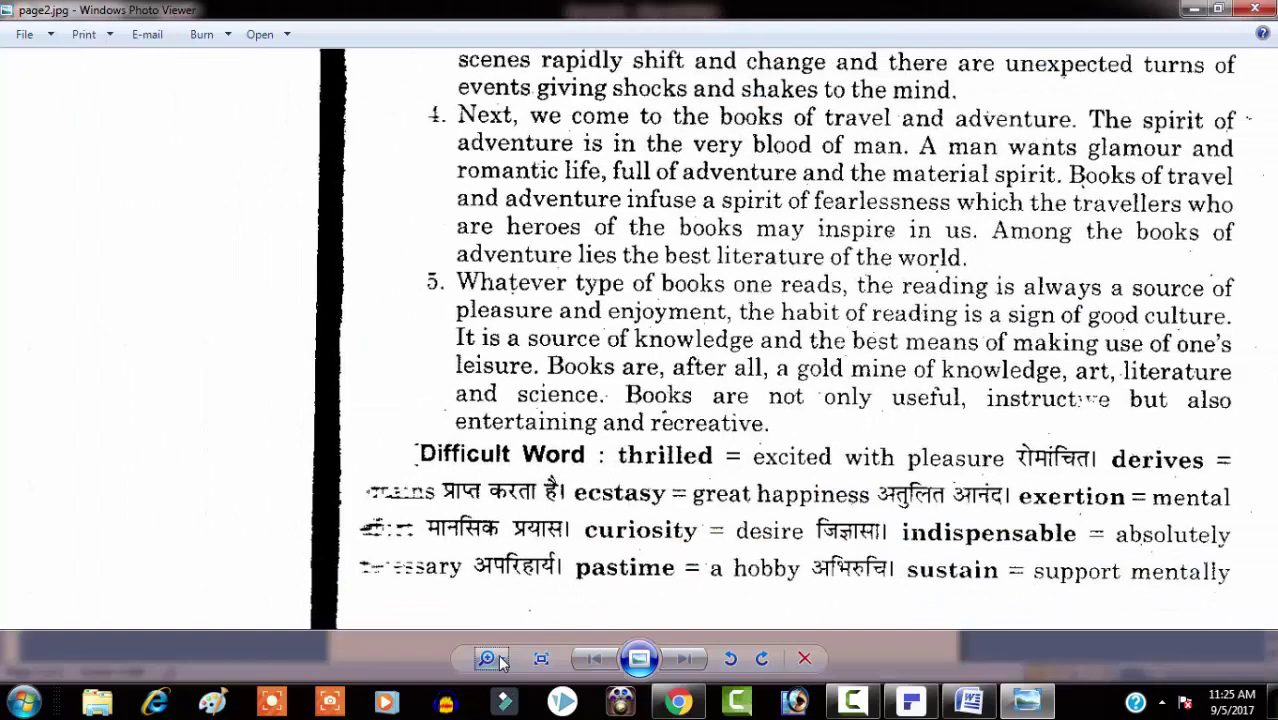
drag(1020, 410, 952, 361)
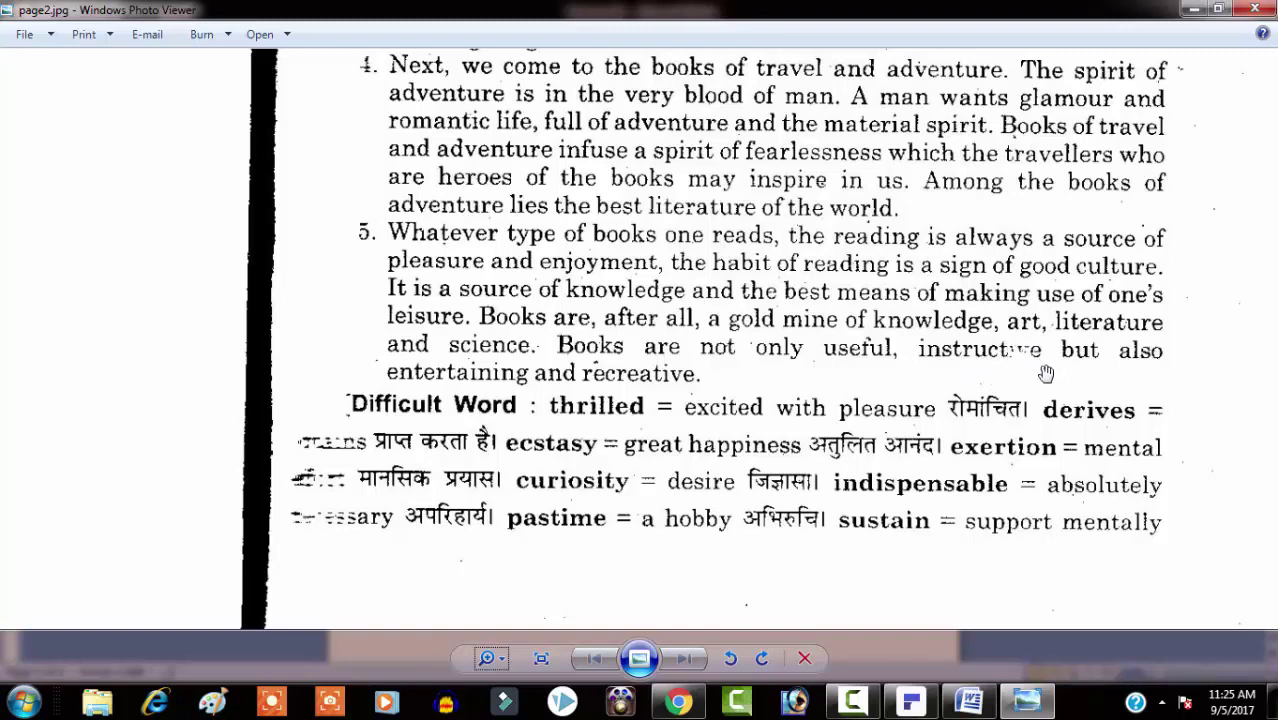
click(969, 703)
Correct 'instruct?' to 'instructive' and delete the stray fragment 'T-e'.
click(632, 358)
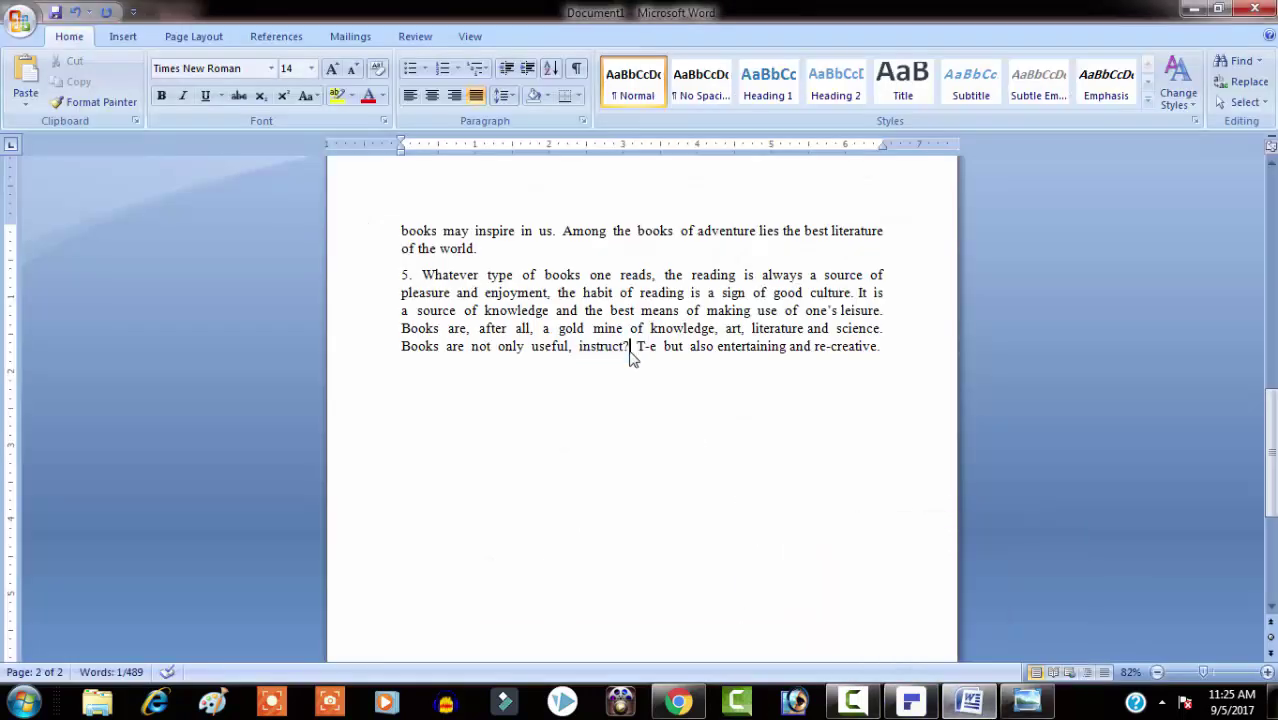
key(BackSpace)
text(ive)
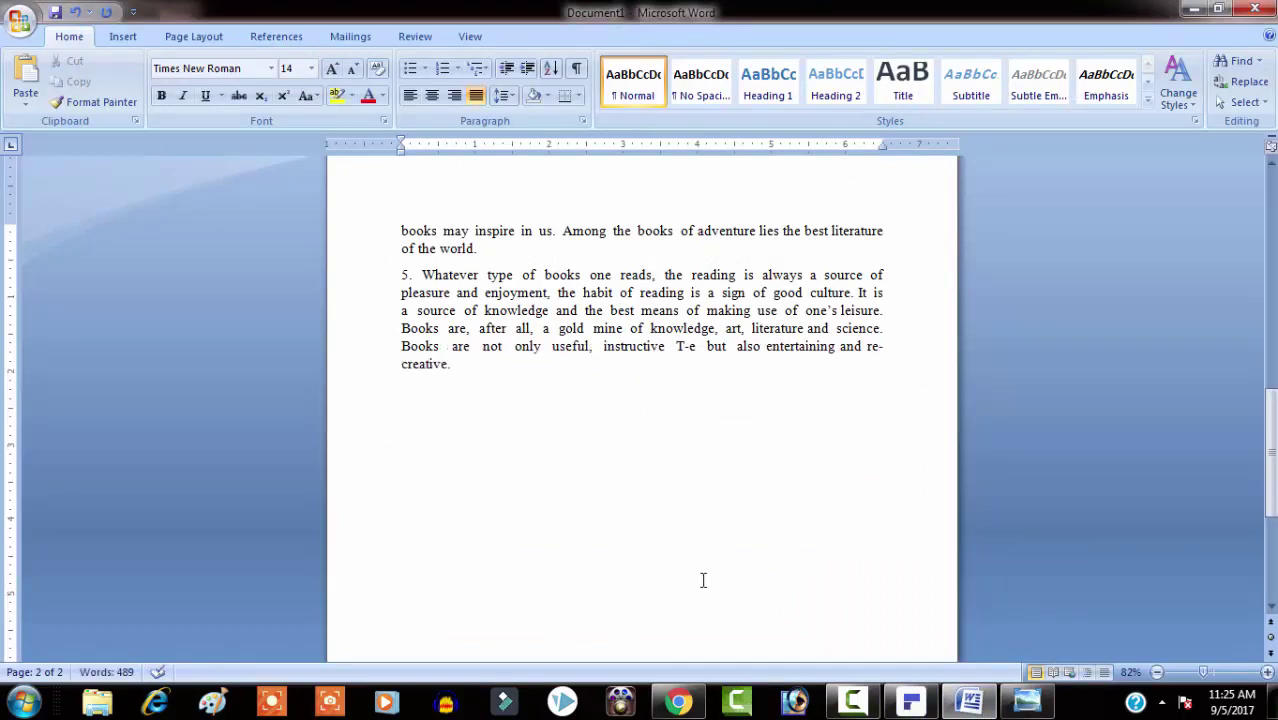
click(972, 705)
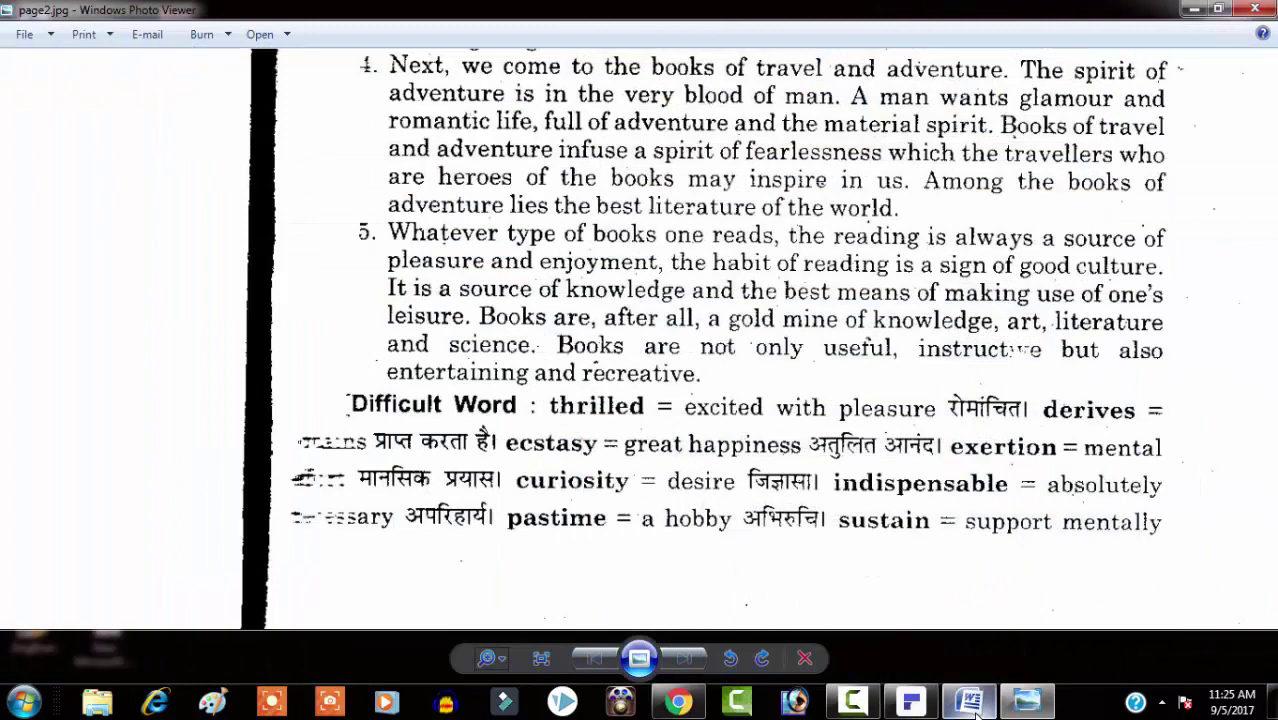
click(974, 708)
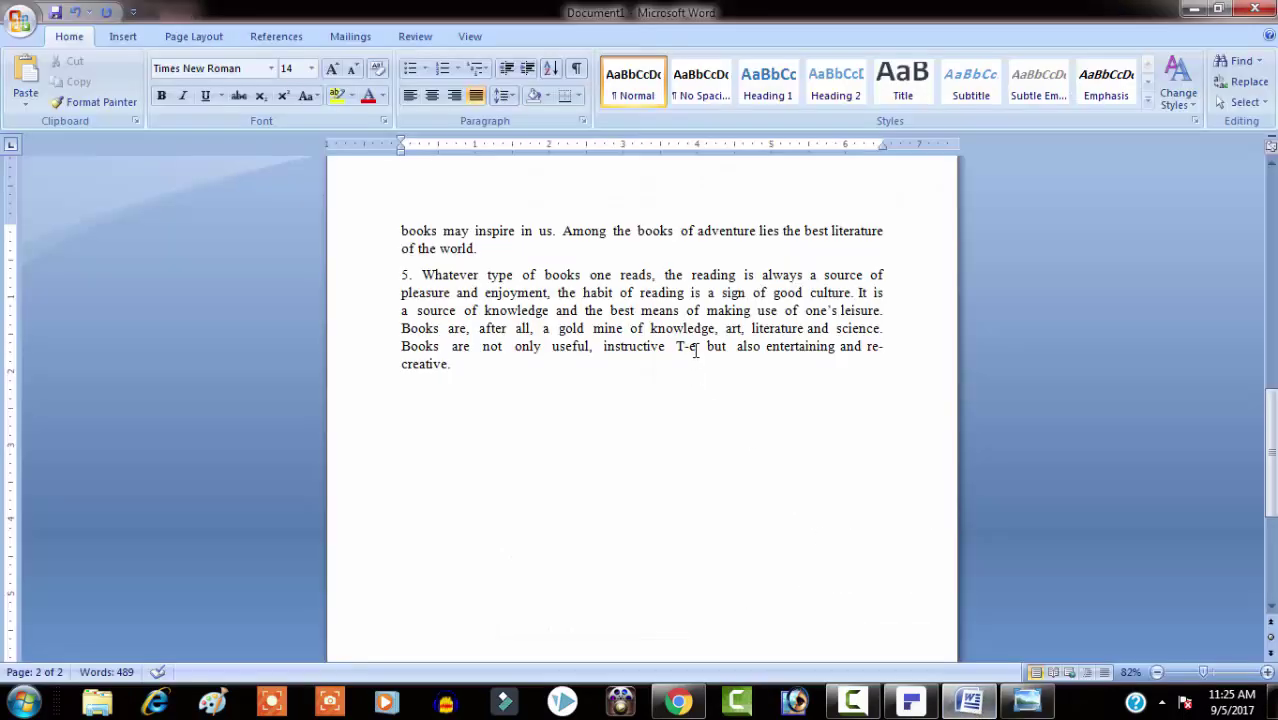
double_click(686, 348)
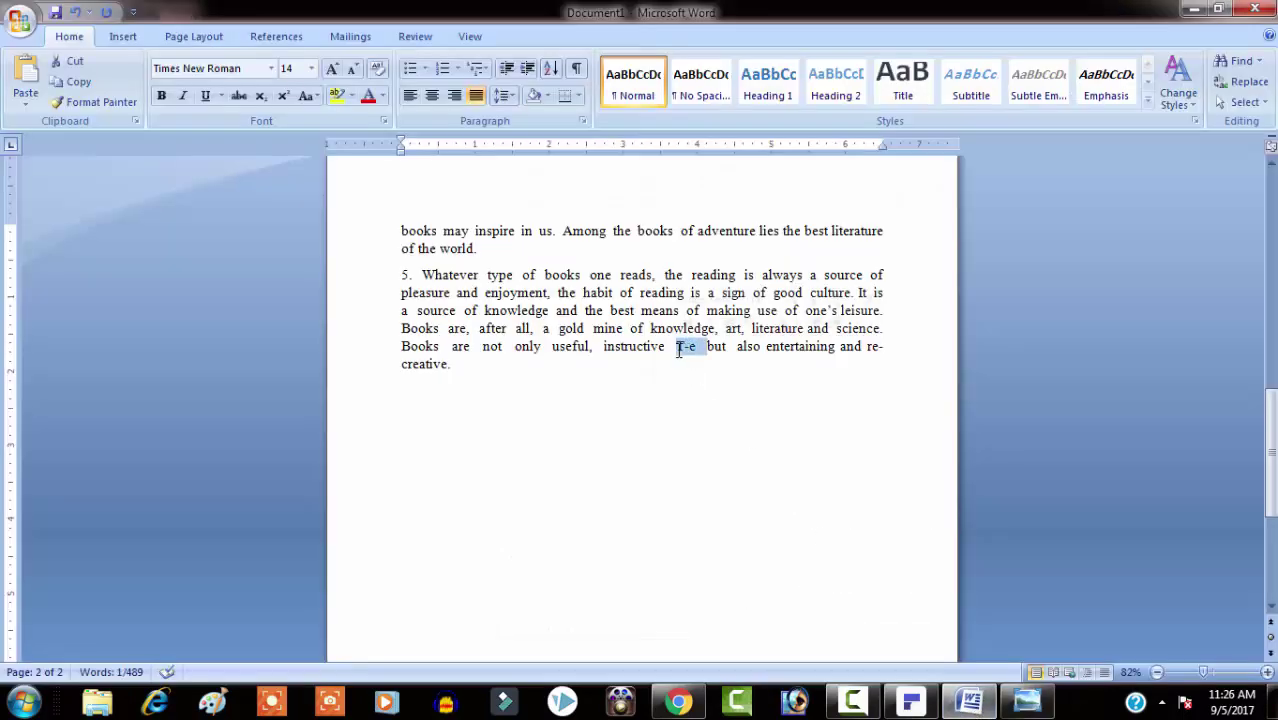
key(Delete)
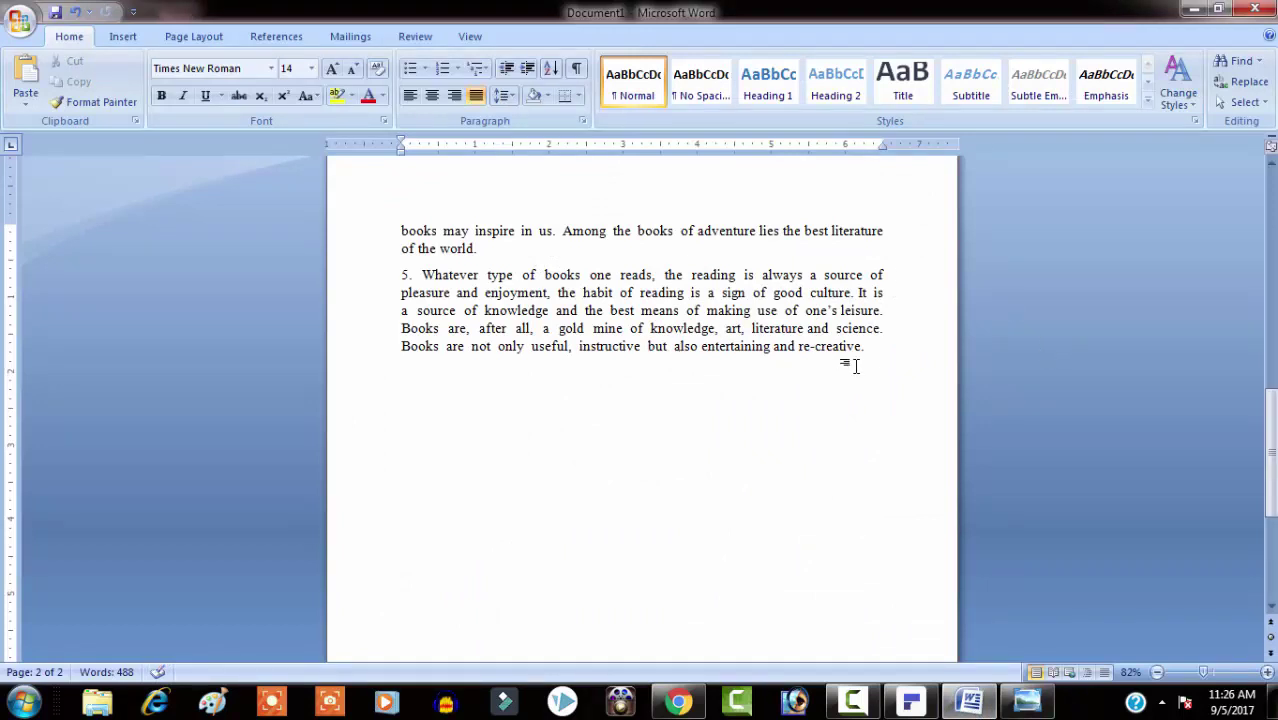
Start closing the document but cancel to keep it open, then switch to Chrome's OCR plugin page.
drag(868, 346, 379, 257)
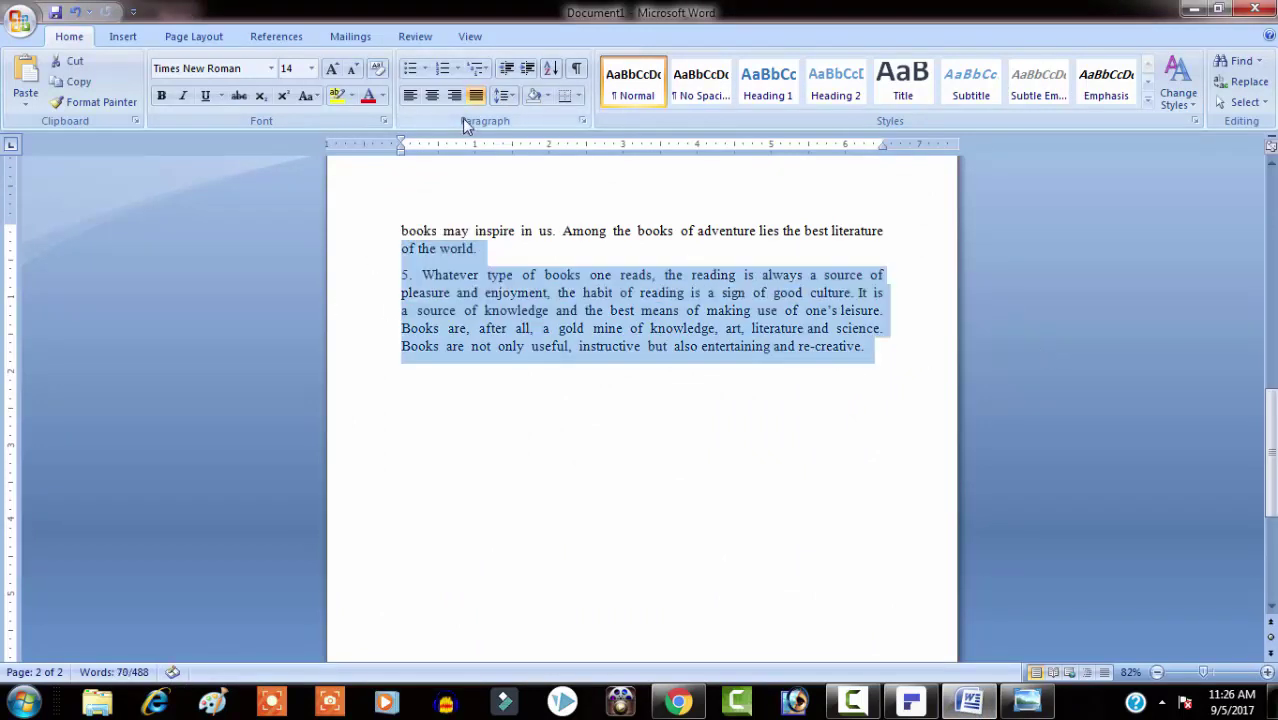
drag(1270, 452, 1270, 236)
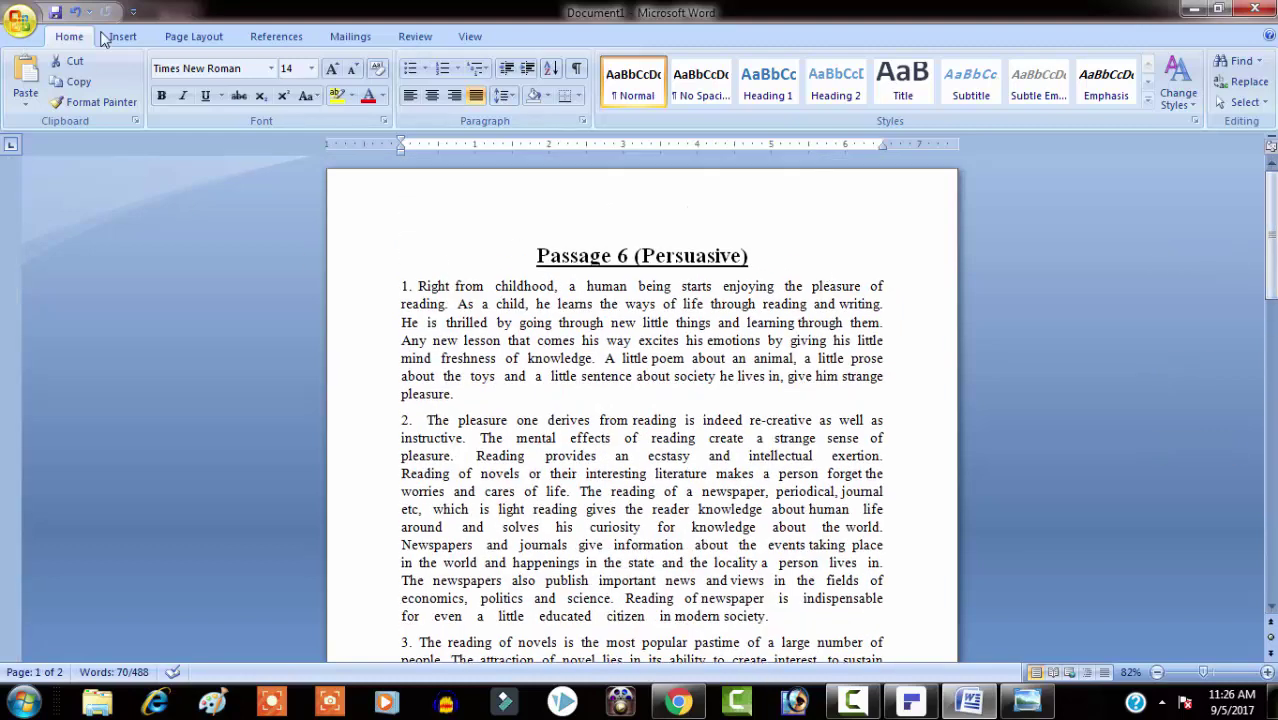
click(18, 24)
click(378, 428)
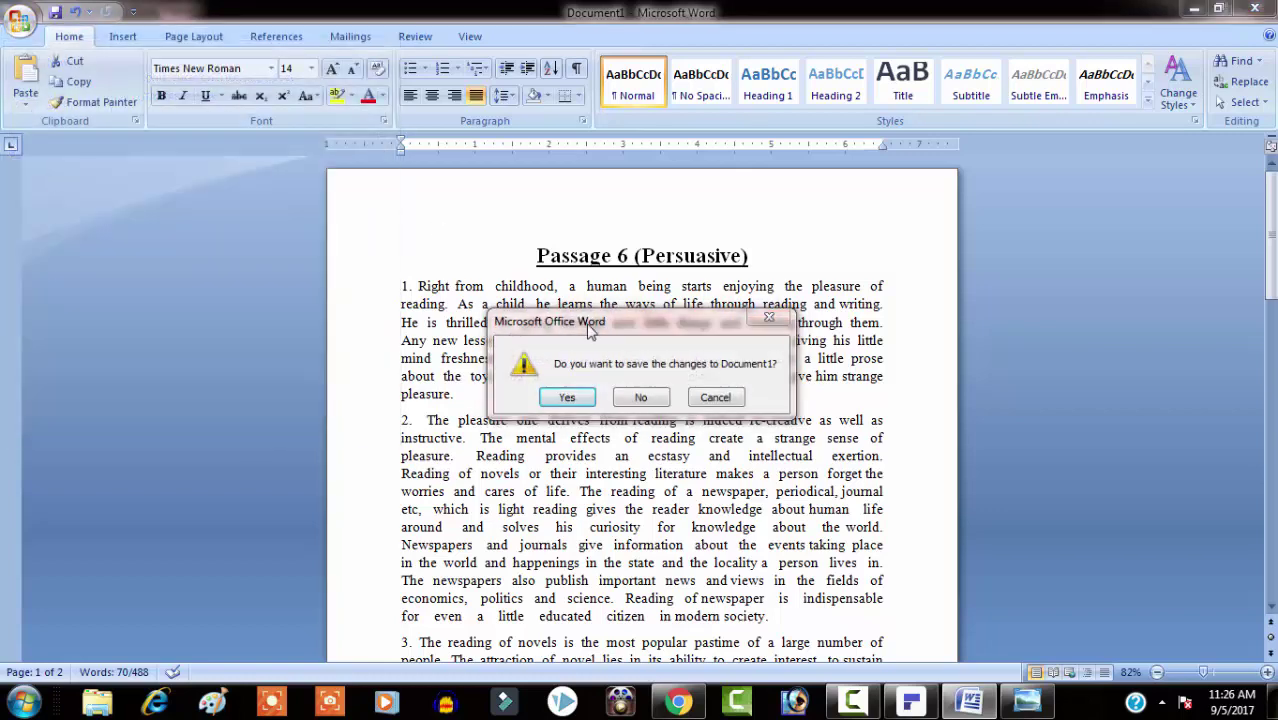
click(728, 398)
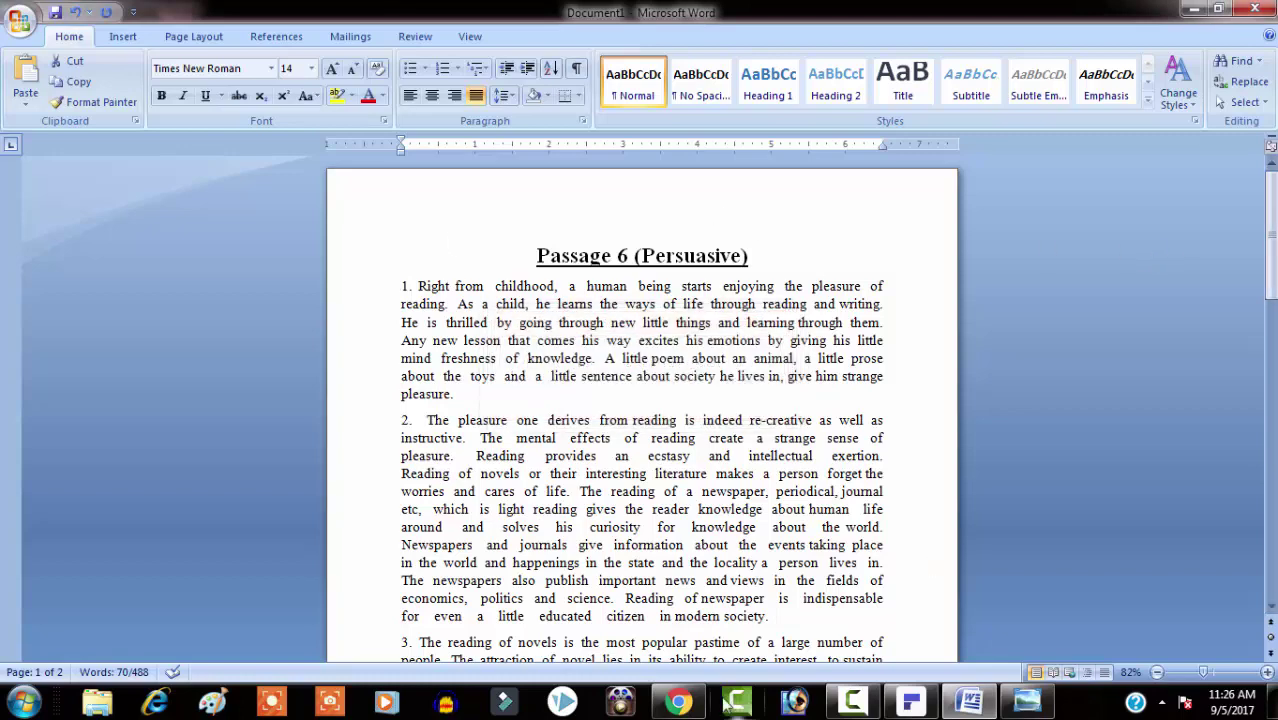
click(680, 703)
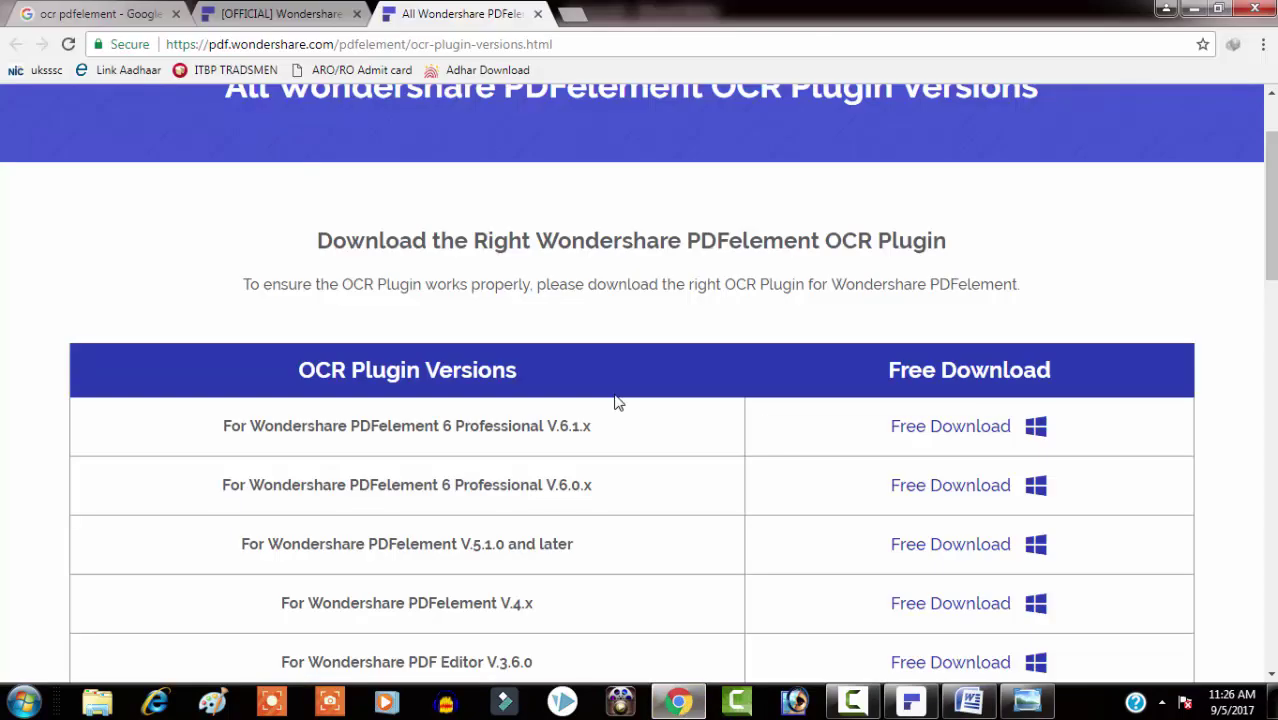
Browse the PDFelement 6 and OCR plugin versions tabs, return to the plugin page's top, and stop the recording.
click(281, 12)
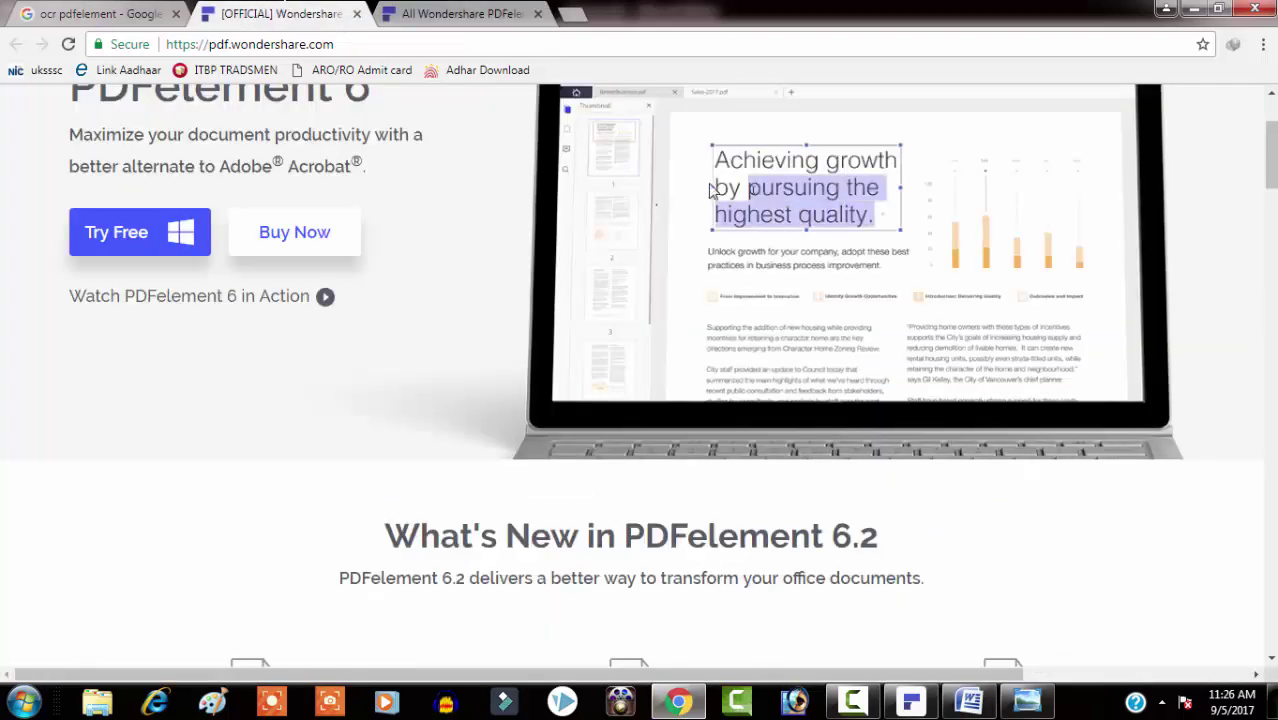
scroll(516, 222, up, 2)
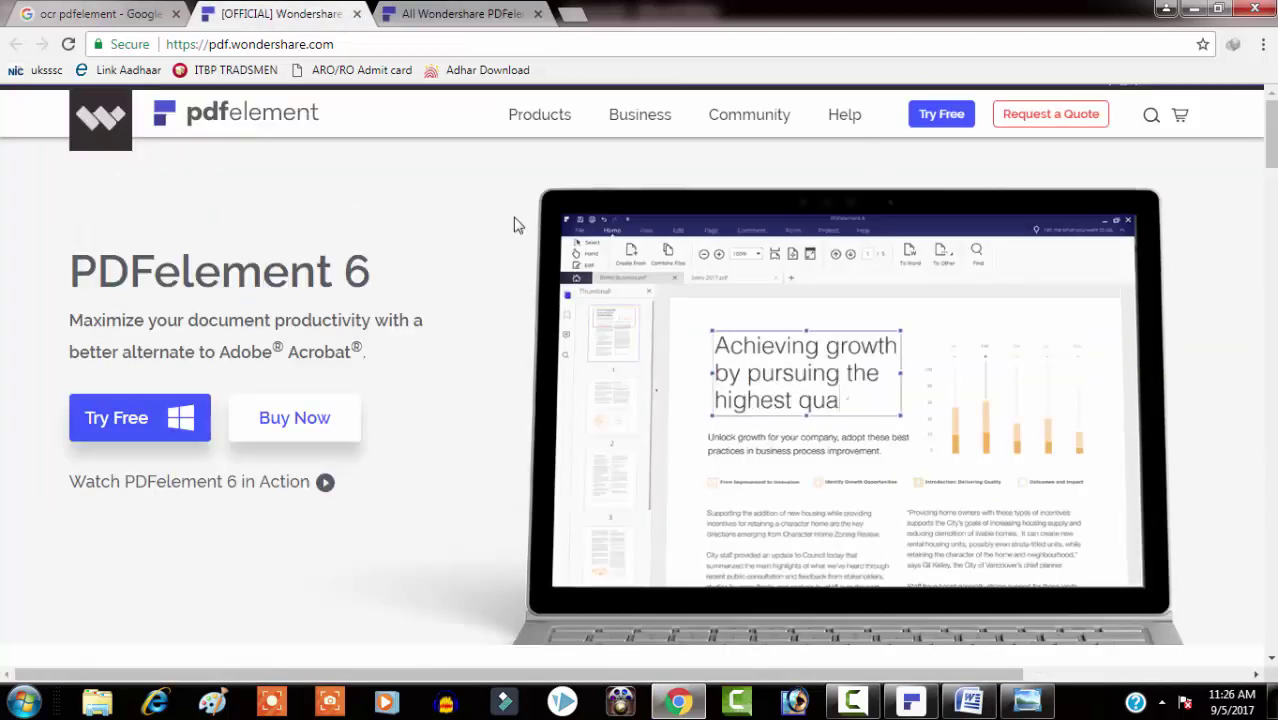
click(440, 13)
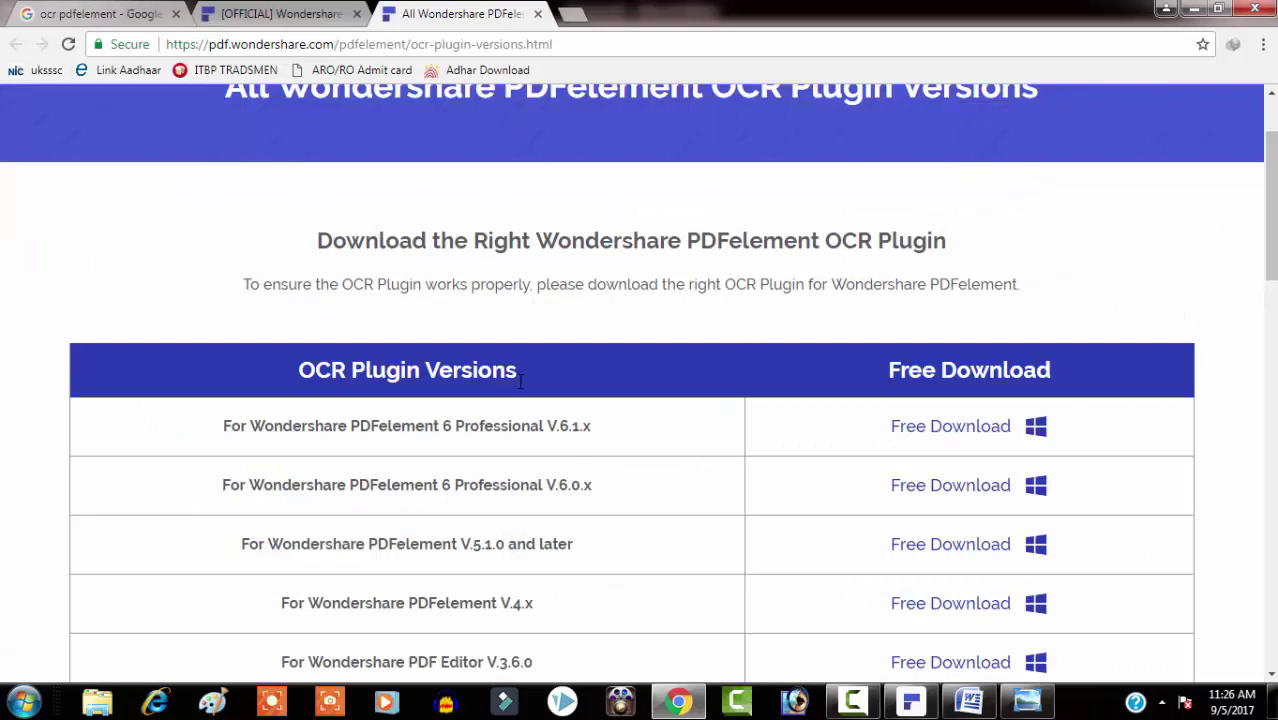
scroll(1268, 250, down, 1)
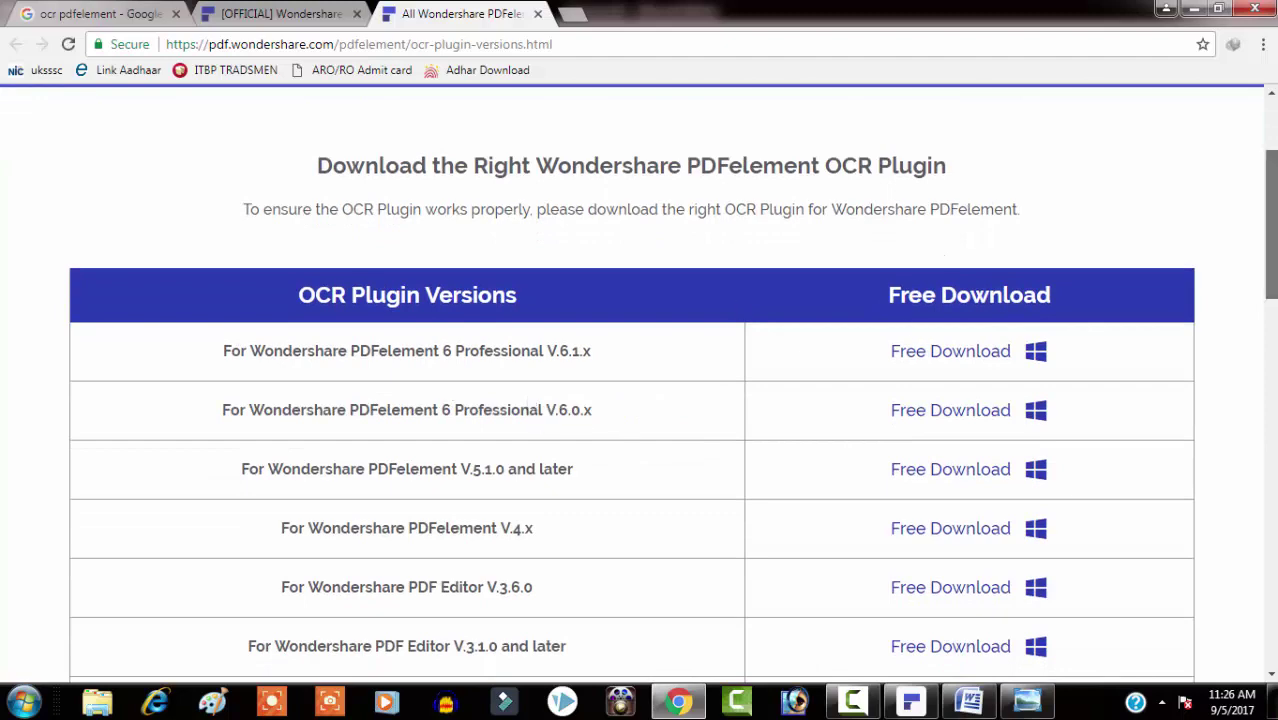
scroll(1268, 220, up, 2)
scroll(638, 384, down, 4)
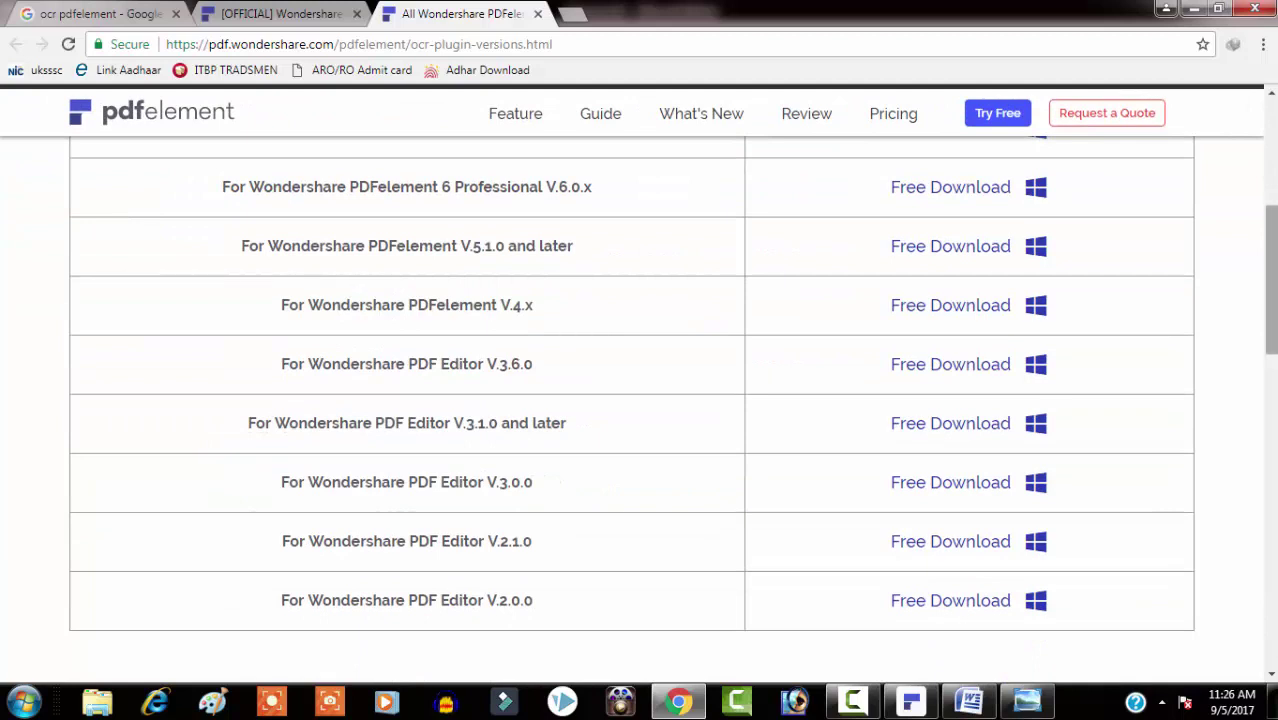
click(1274, 160)
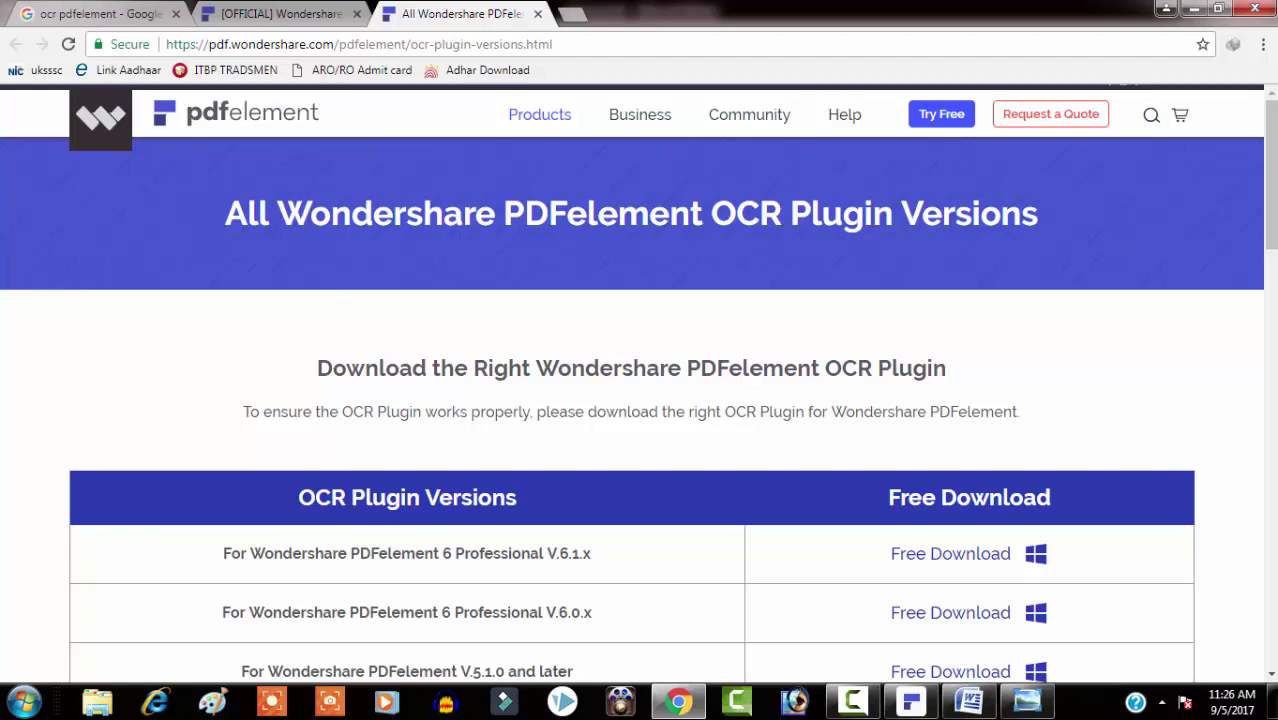
scroll(1270, 175, down, 2)
scroll(1270, 175, up, 2)
click(853, 703)
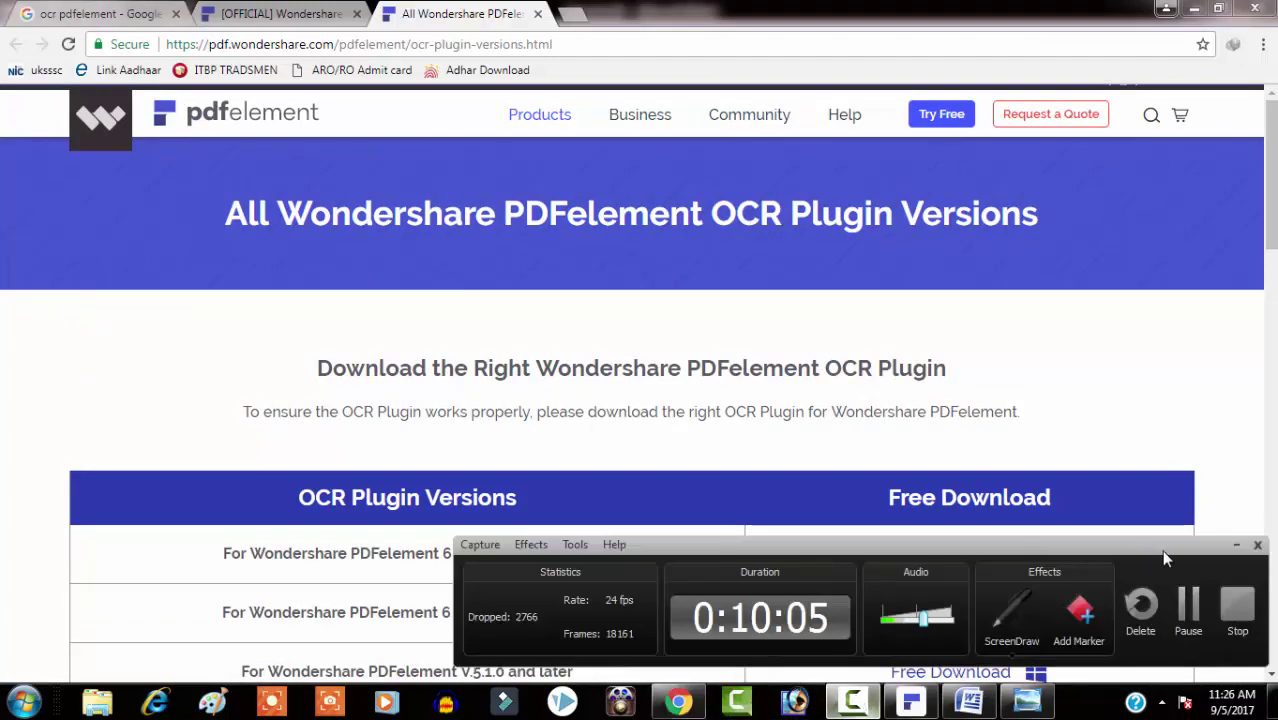
click(1240, 601)
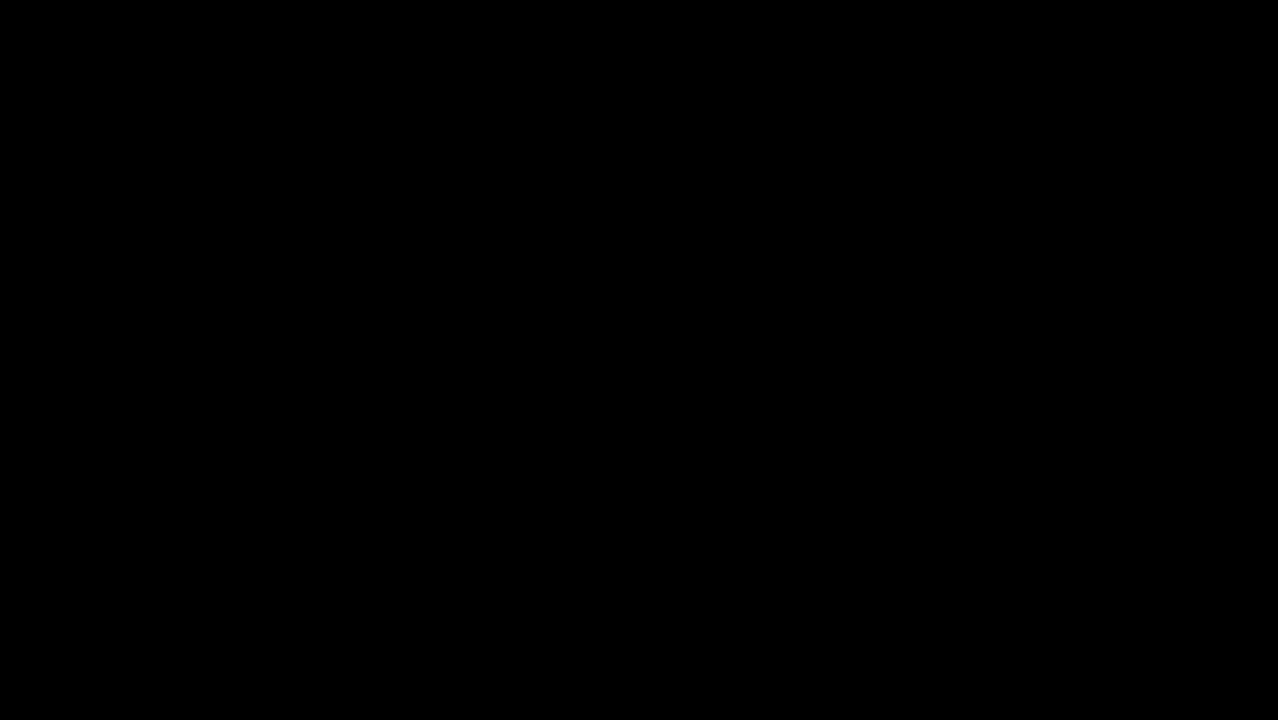